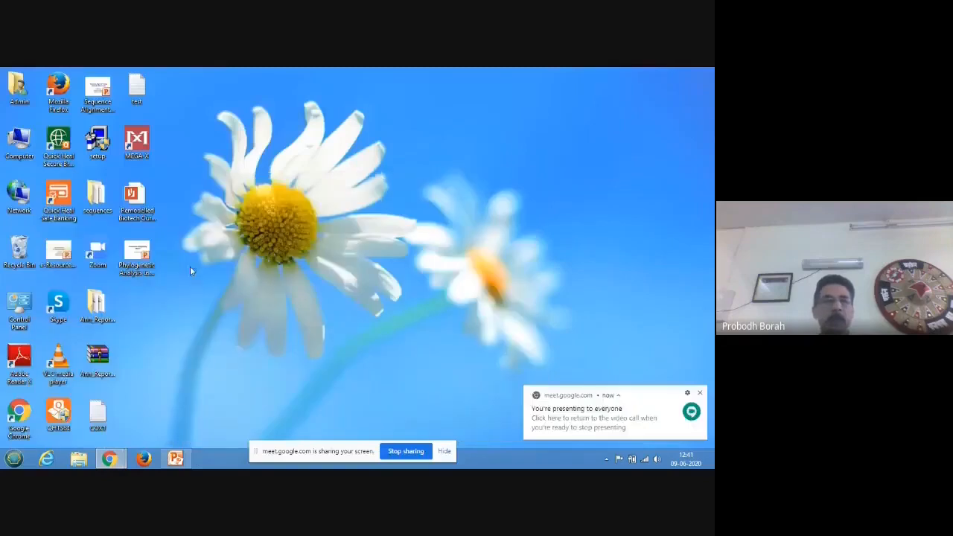
Launch MEGA X from the desktop, maximize its main window and dismiss the screen-sharing notification
{"action": "double_click", "coordinate": [138, 143]}
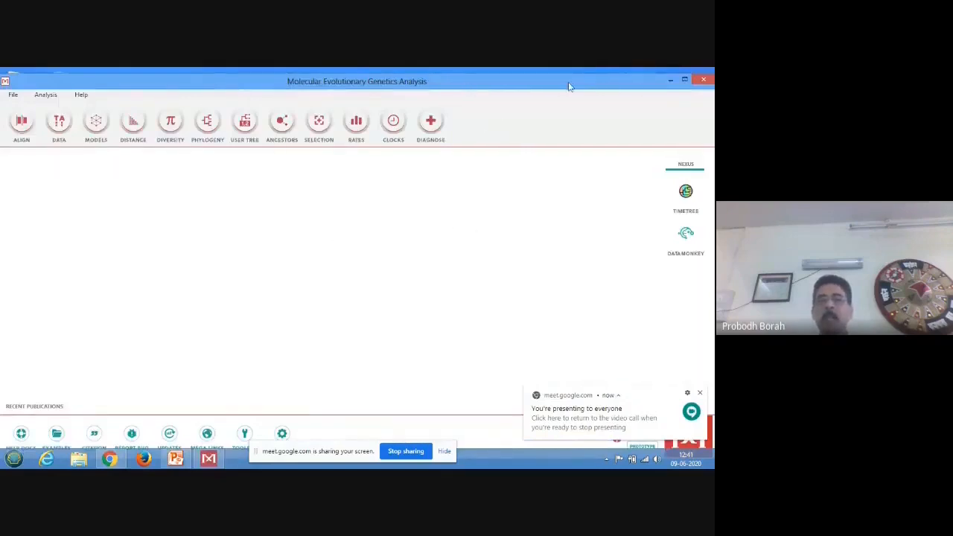
{"action": "left_click", "coordinate": [686, 79]}
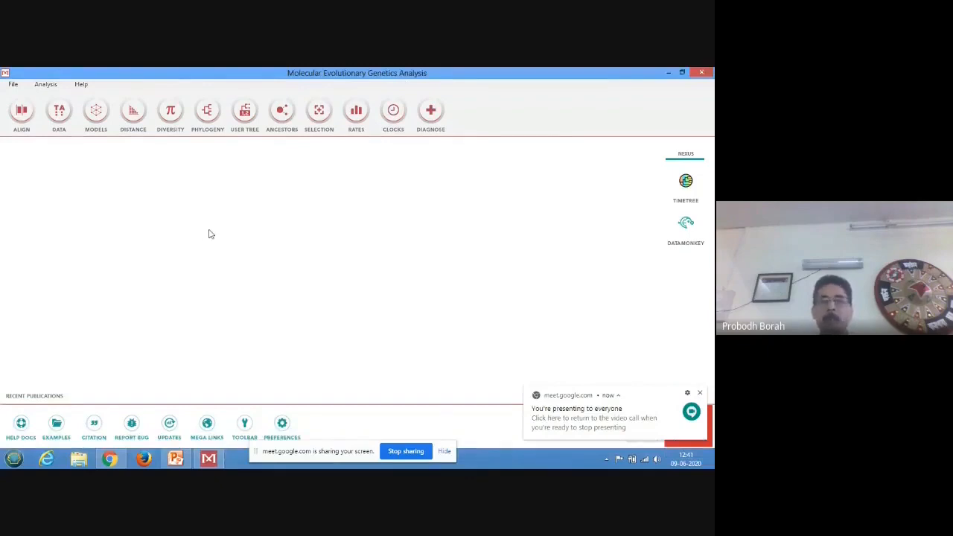
{"action": "left_click", "coordinate": [701, 394]}
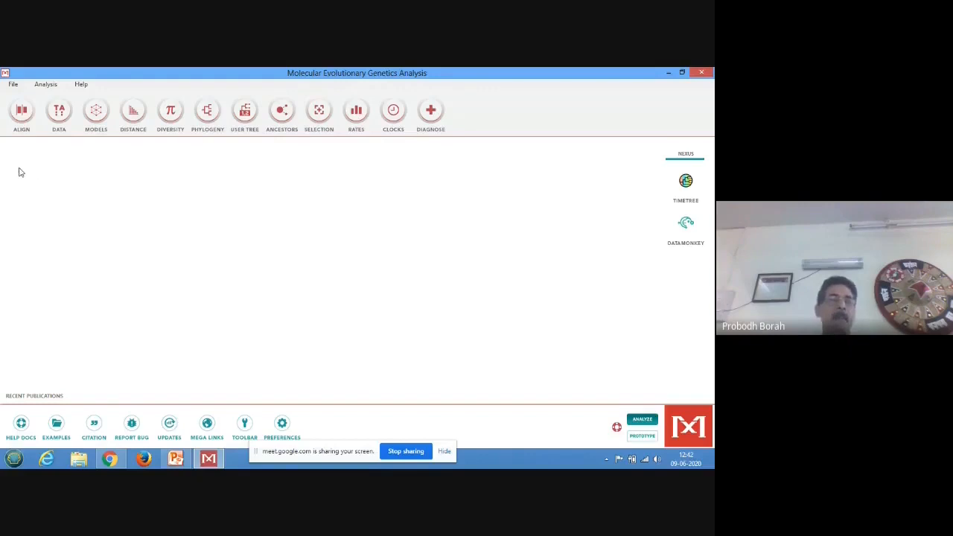
Create a new DNA sequence alignment and maximize the Alignment Explorer window
{"action": "left_click", "coordinate": [21, 113]}
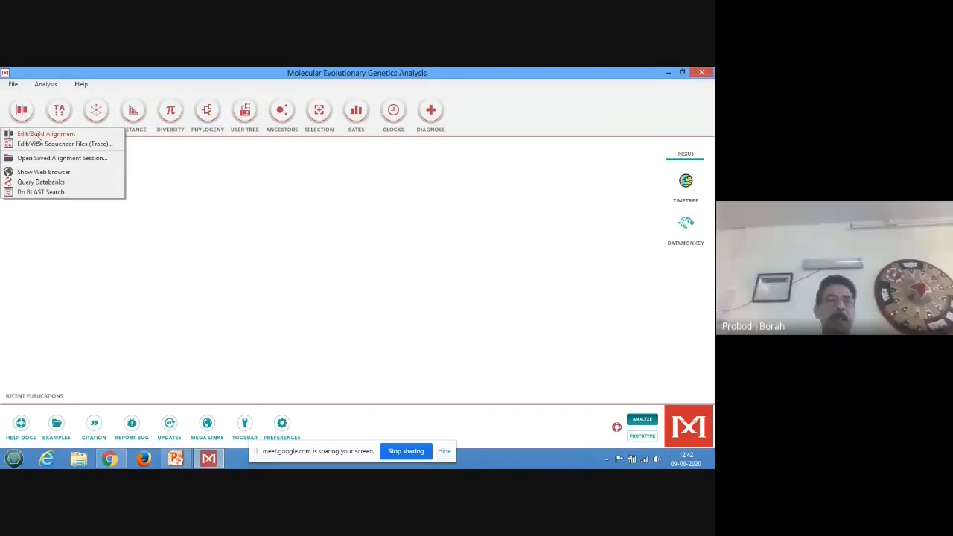
{"action": "left_click", "coordinate": [41, 134]}
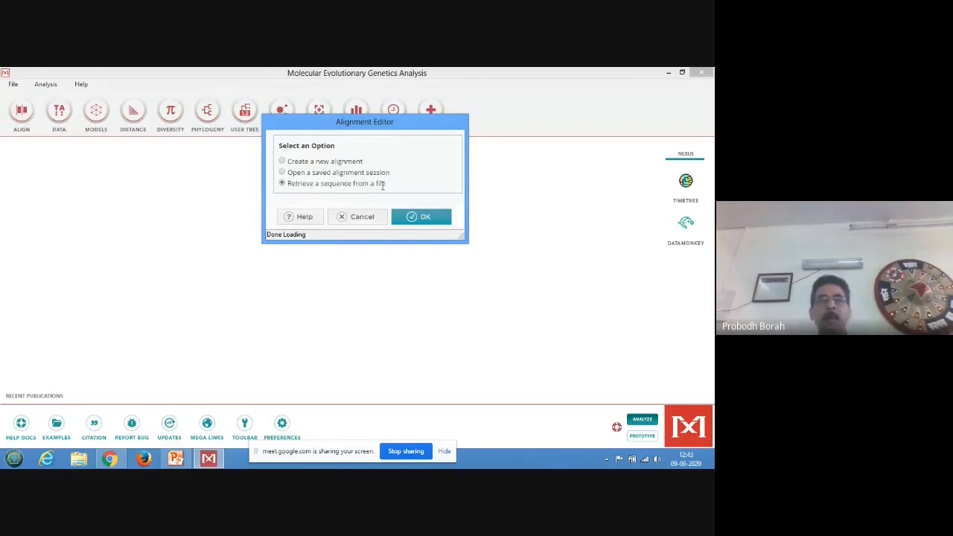
{"action": "left_click", "coordinate": [282, 162]}
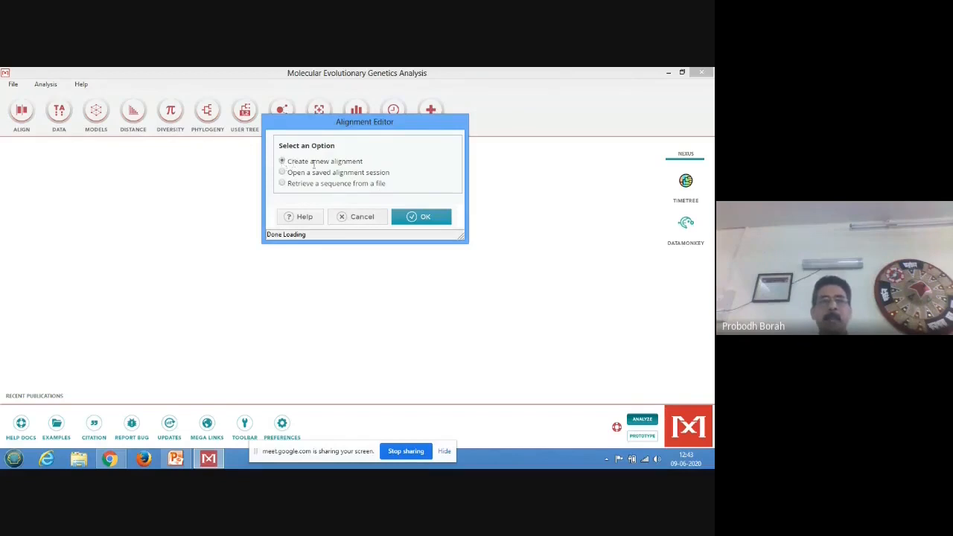
{"action": "left_click", "coordinate": [427, 218]}
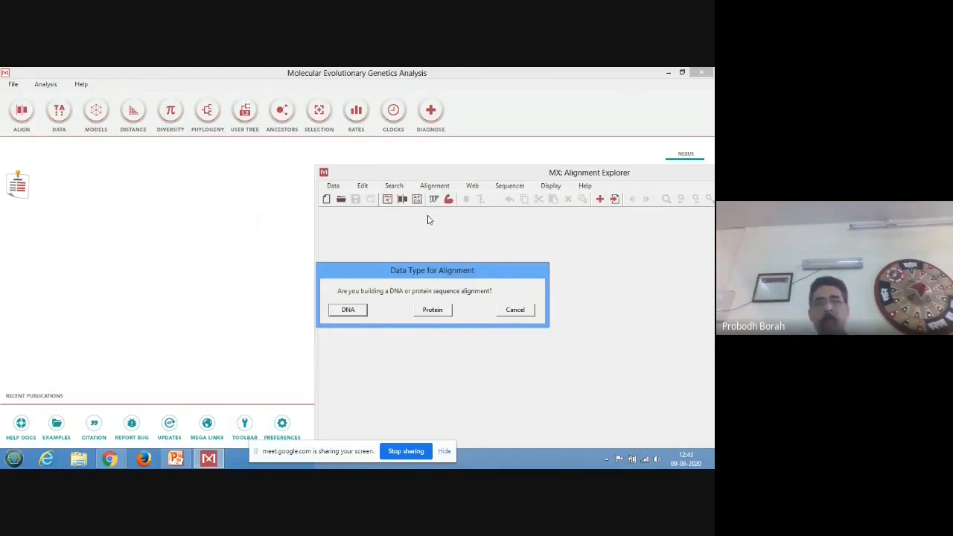
{"action": "left_click", "coordinate": [349, 311]}
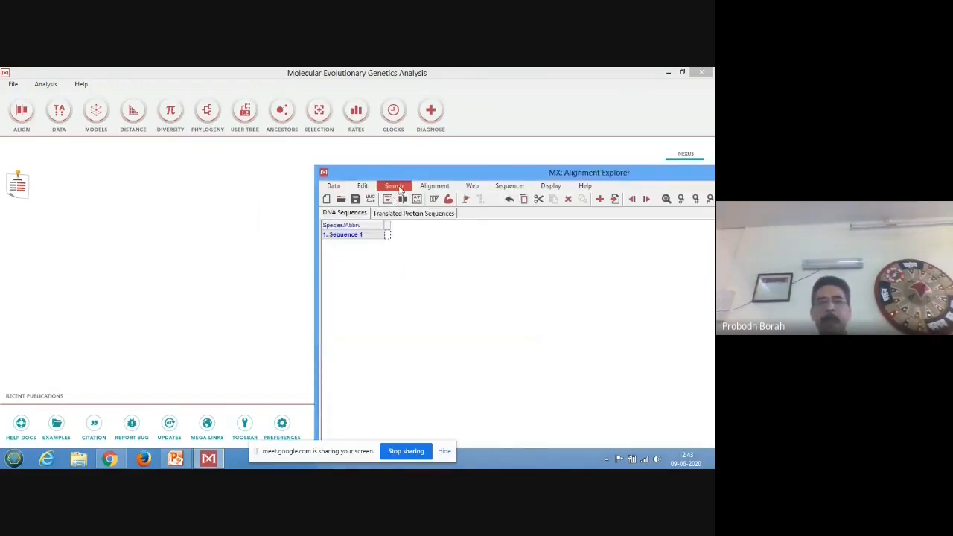
{"action": "left_click_drag", "start_coordinate": [387, 171], "coordinate": [155, 141]}
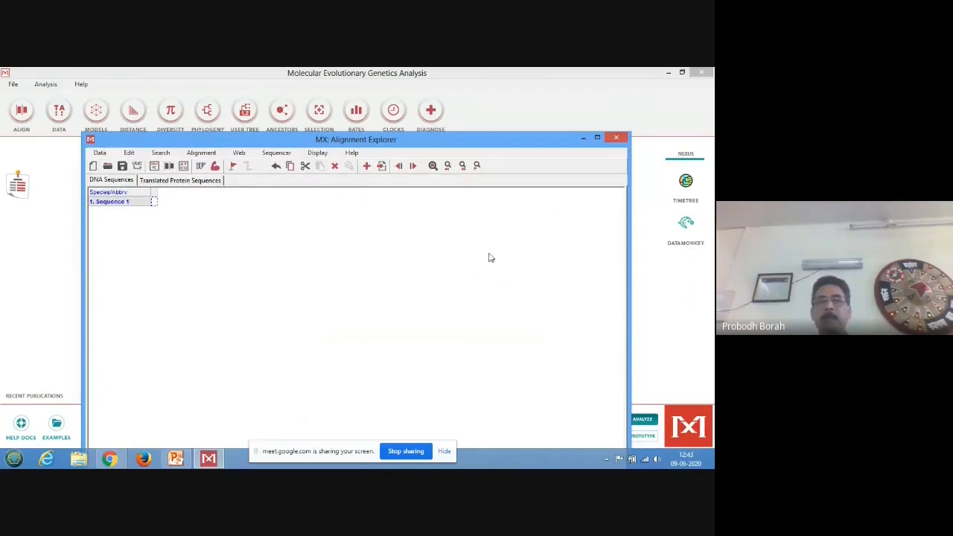
{"action": "left_click", "coordinate": [598, 139]}
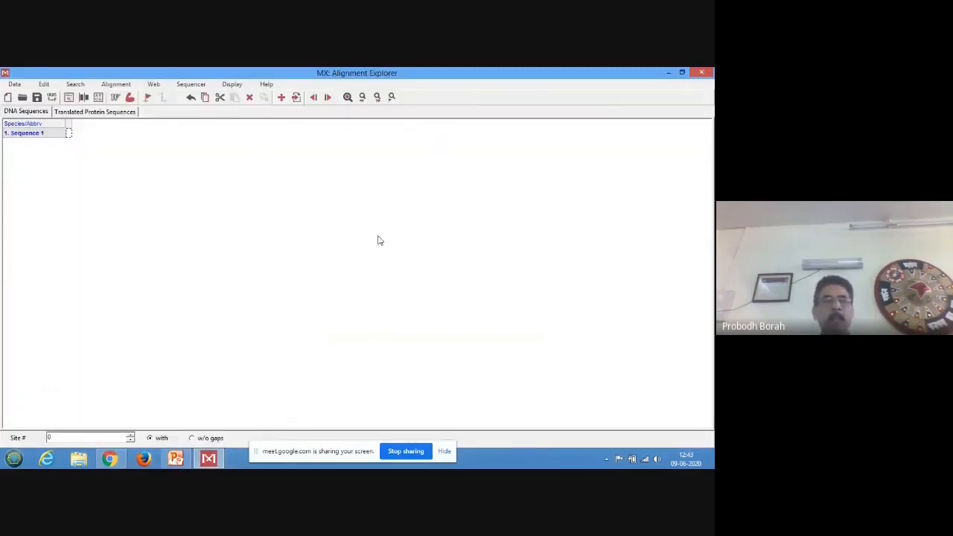
Insert the sequences from the COX1 text file on the Desktop into the alignment, with all file types shown
{"action": "left_click", "coordinate": [49, 87]}
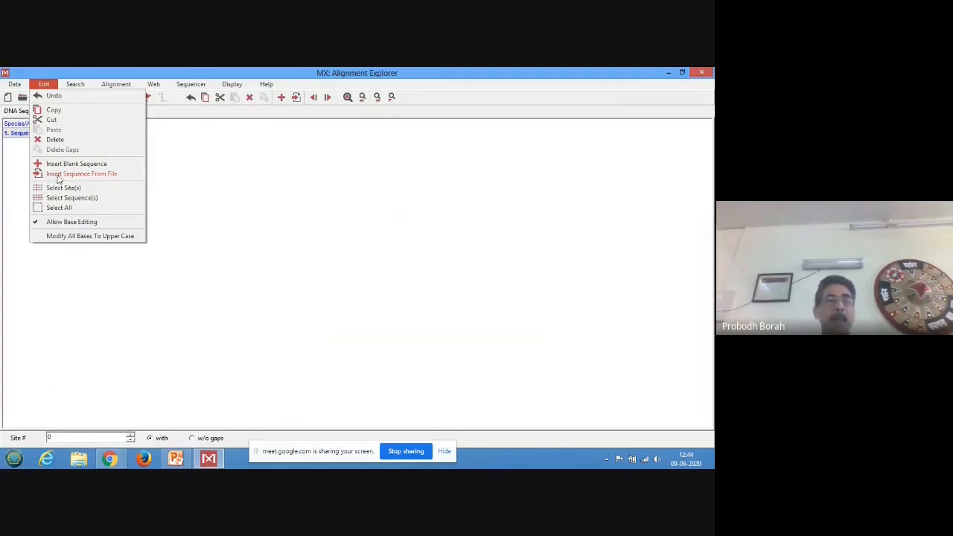
{"action": "left_click", "coordinate": [103, 178]}
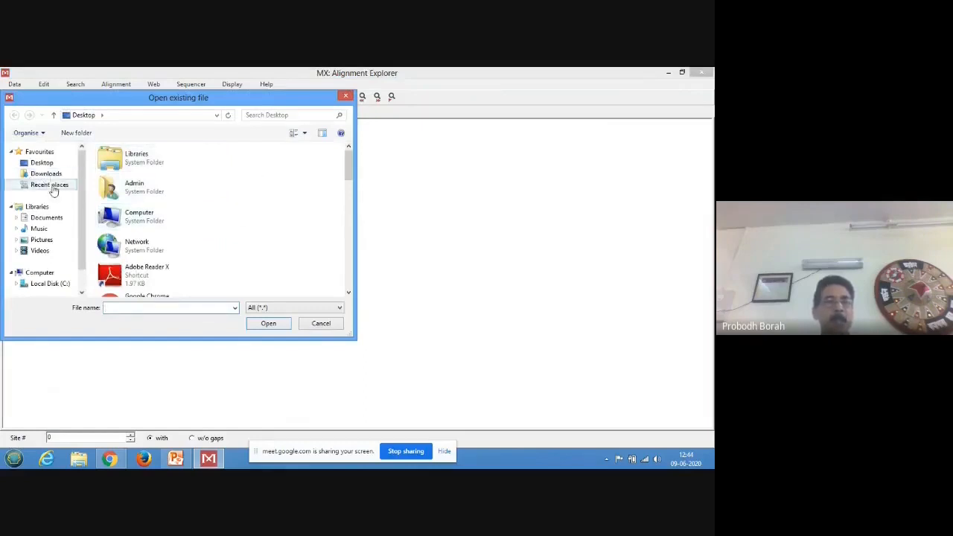
{"action": "left_click", "coordinate": [42, 165]}
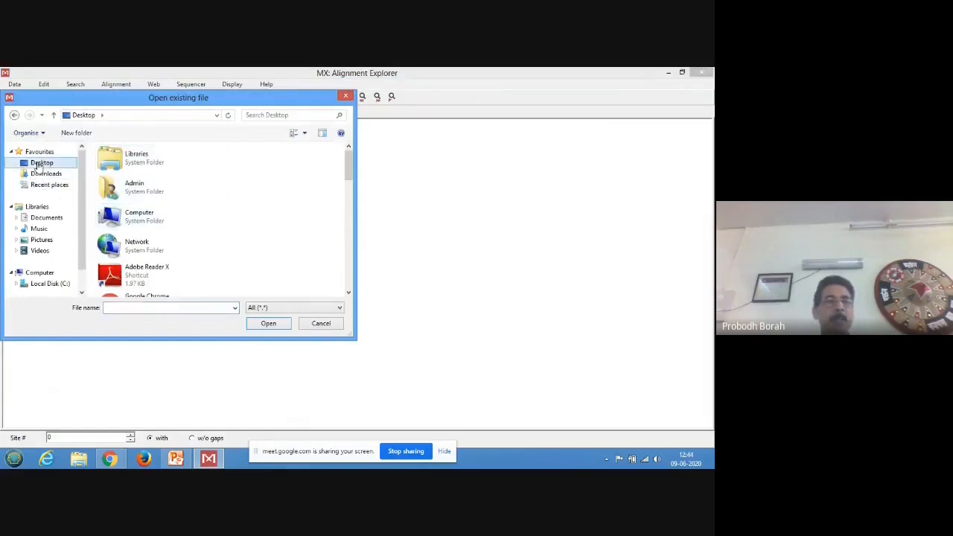
{"action": "left_click_drag", "start_coordinate": [350, 173], "coordinate": [332, 280]}
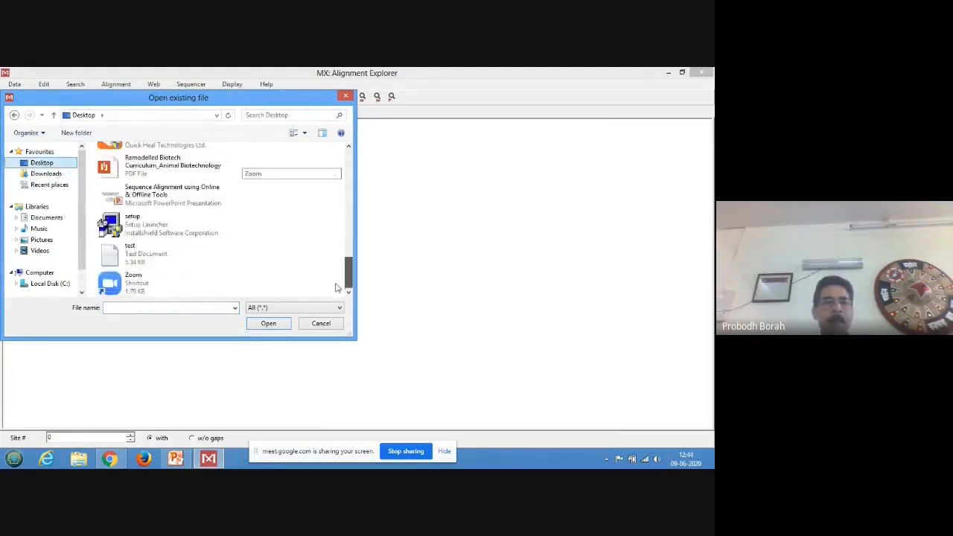
{"action": "left_click", "coordinate": [287, 308]}
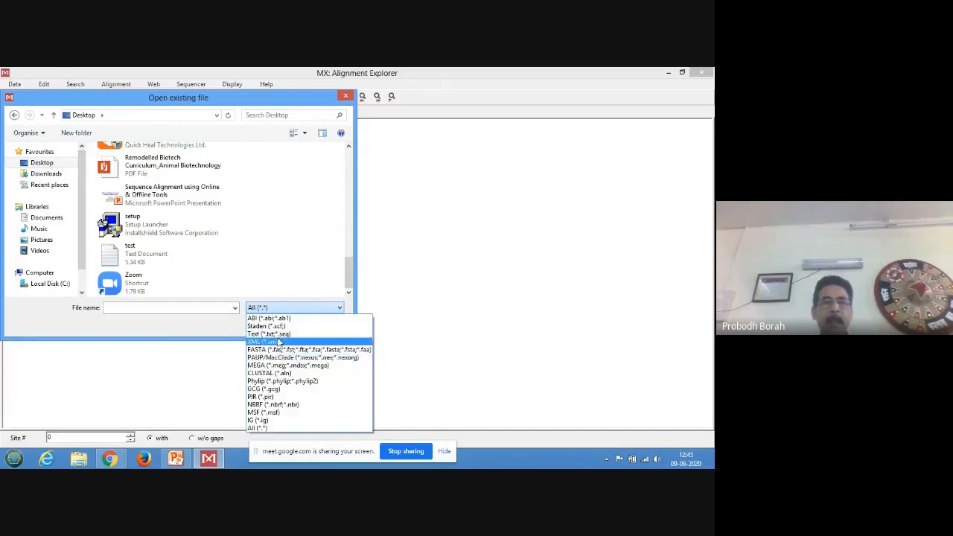
{"action": "left_click", "coordinate": [255, 429]}
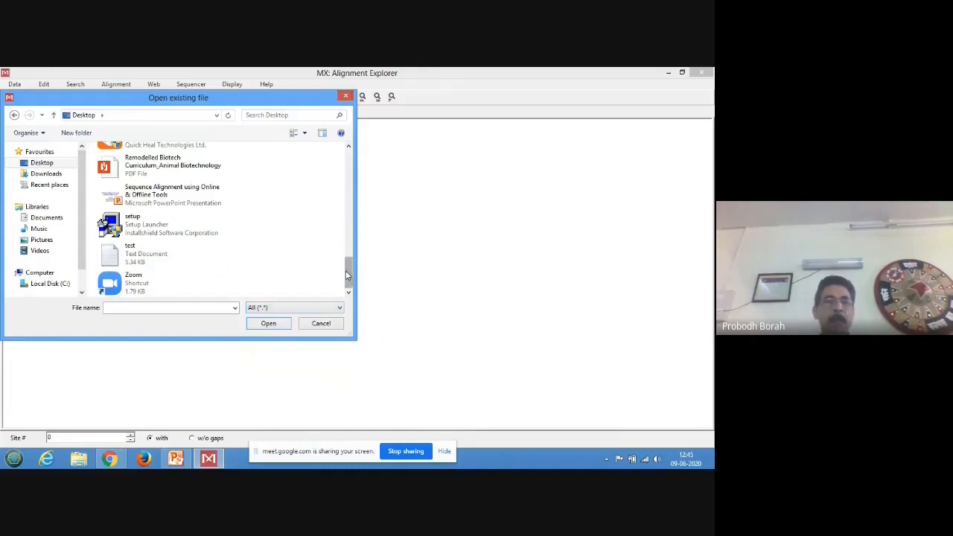
{"action": "left_click_drag", "start_coordinate": [346, 276], "coordinate": [344, 242]}
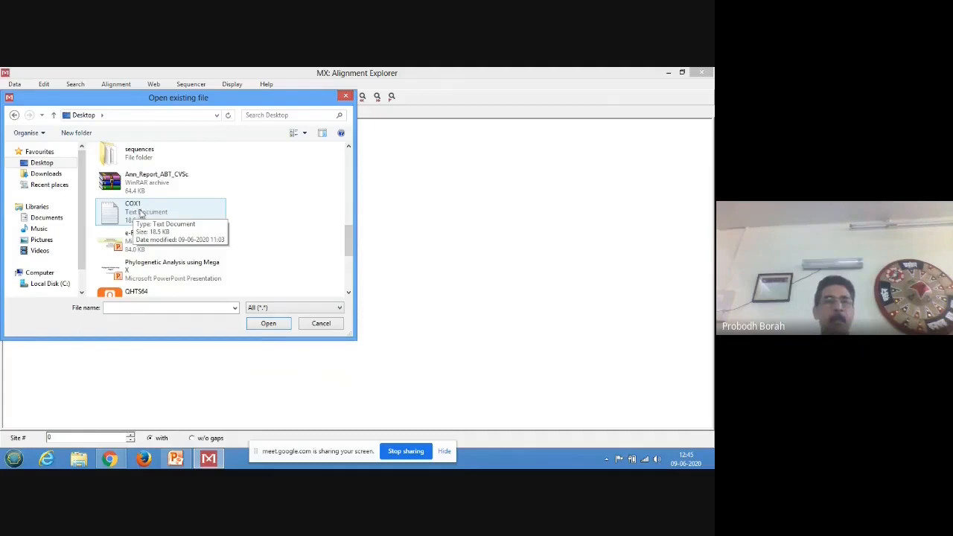
{"action": "left_click", "coordinate": [141, 213]}
{"action": "double_click", "coordinate": [141, 214]}
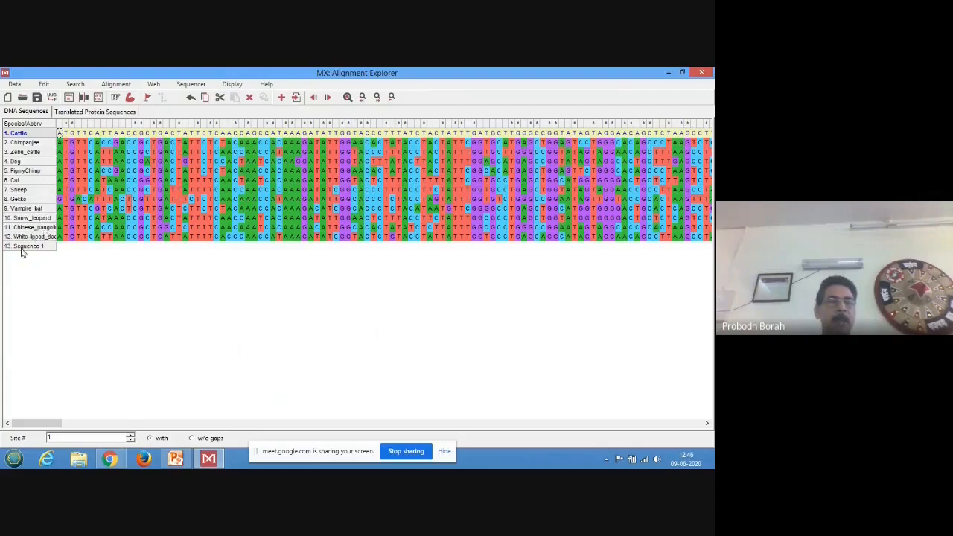
Widen the species name column just enough to fit the longest names, such as White-lipped_deer
{"action": "left_click", "coordinate": [52, 236]}
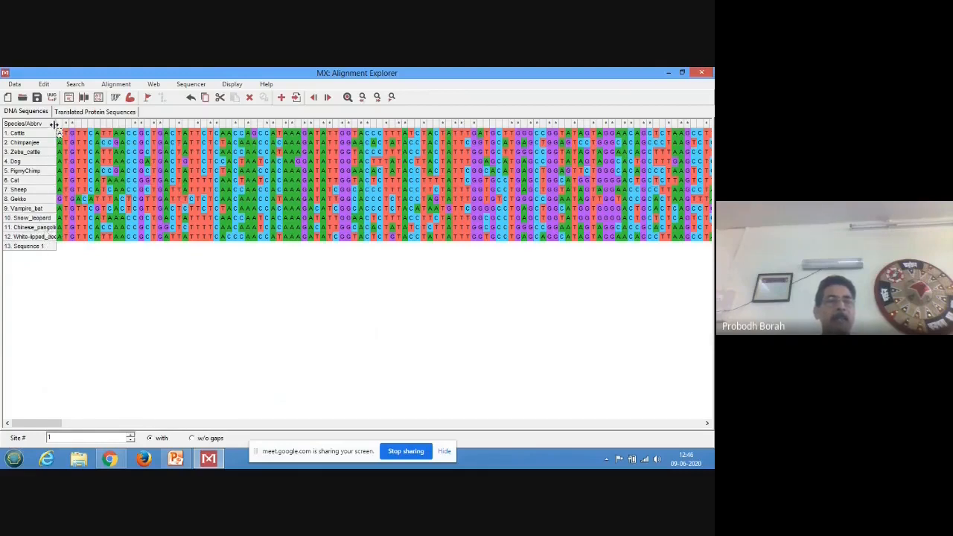
{"action": "left_click_drag", "start_coordinate": [54, 125], "coordinate": [88, 131]}
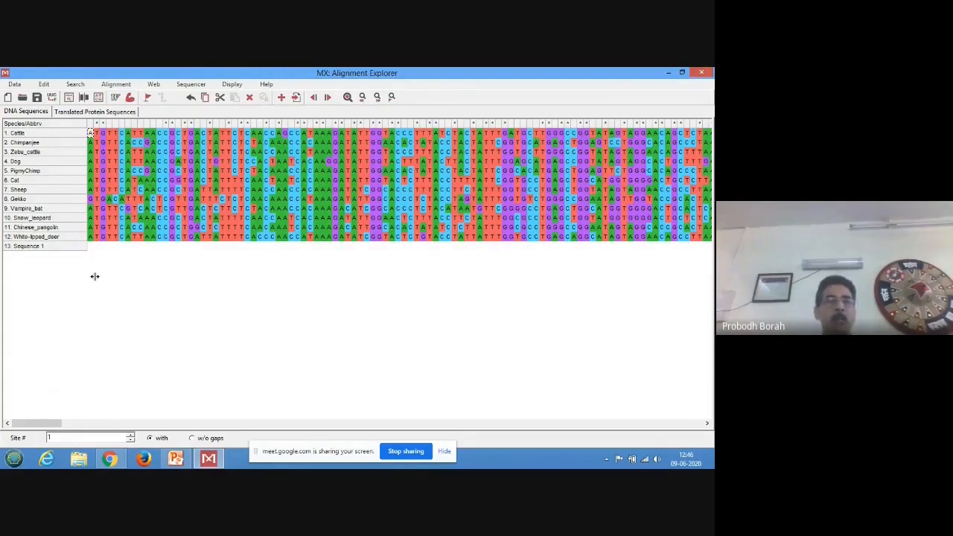
{"action": "left_click_drag", "start_coordinate": [86, 122], "coordinate": [67, 126]}
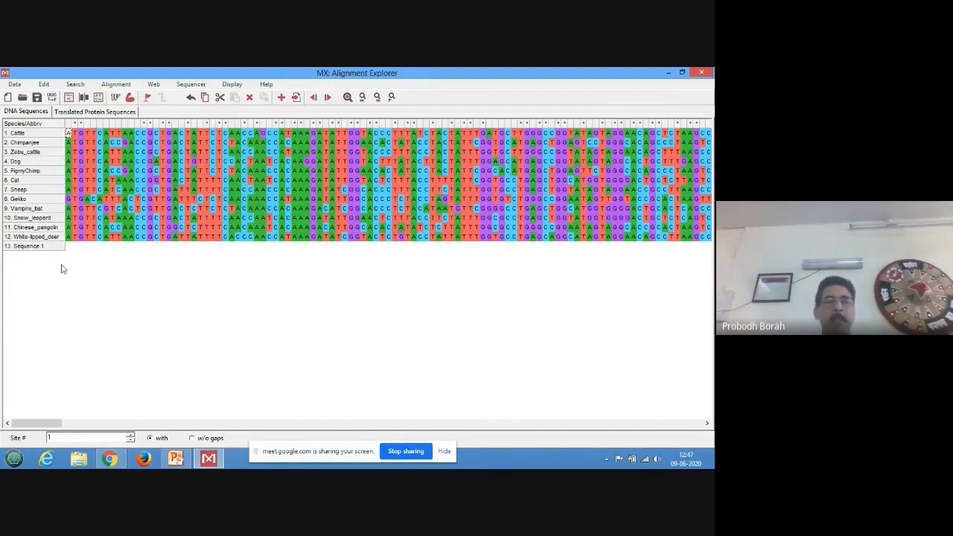
Select the twelve sequences from Cattle to White-lipped_deer, leaving out the blank Sequence 1
{"action": "left_click", "coordinate": [20, 135]}
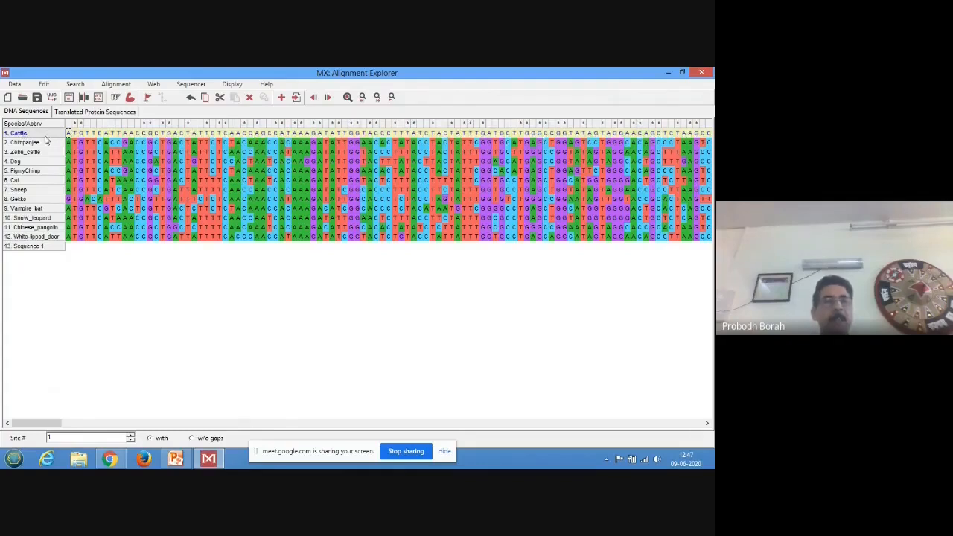
{"action": "left_click", "coordinate": [28, 237], "text": "shift"}
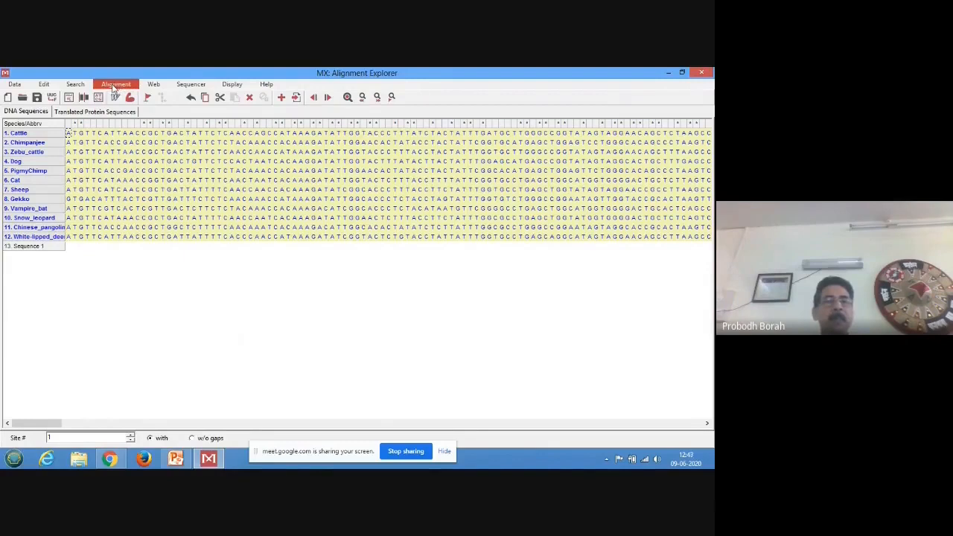
{"action": "left_click", "coordinate": [116, 85]}
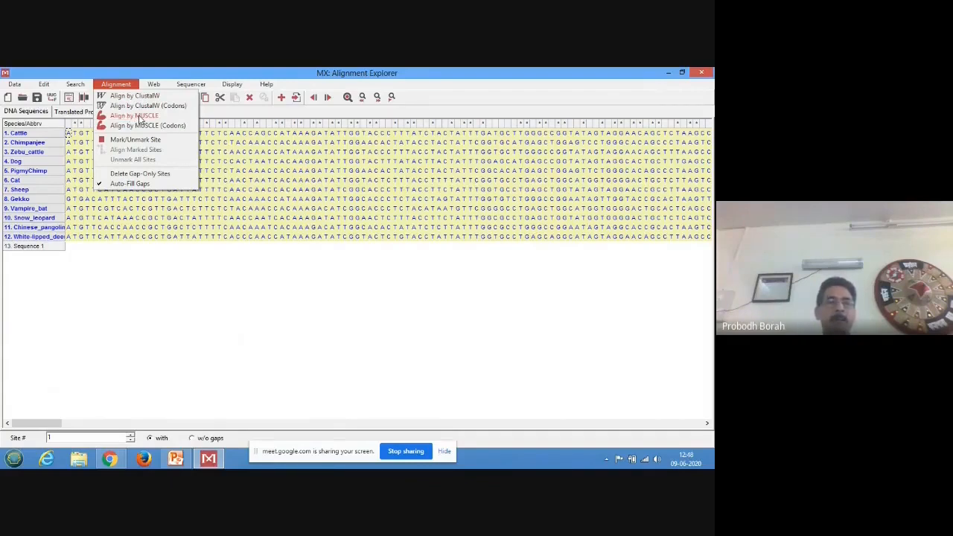
{"action": "left_click", "coordinate": [140, 116]}
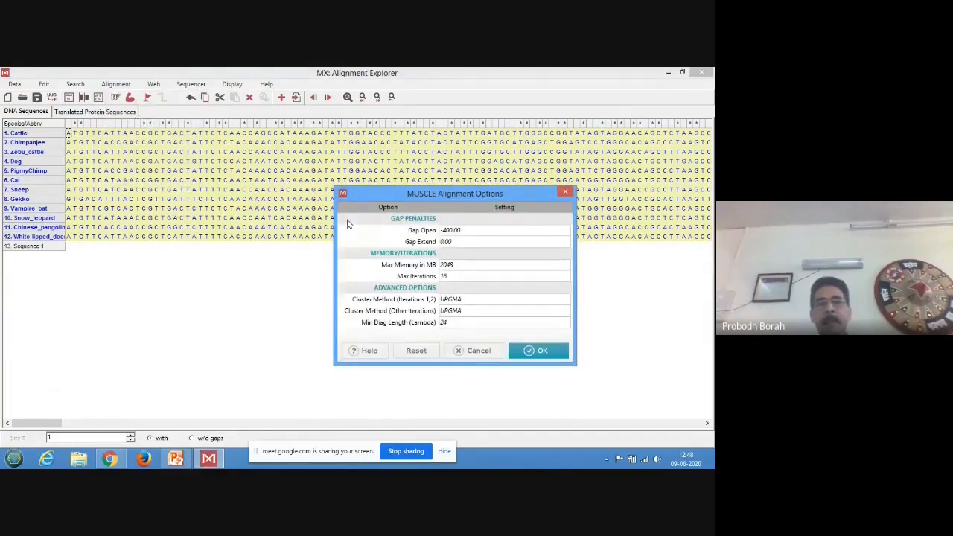
{"action": "left_click_drag", "start_coordinate": [430, 196], "coordinate": [376, 168]}
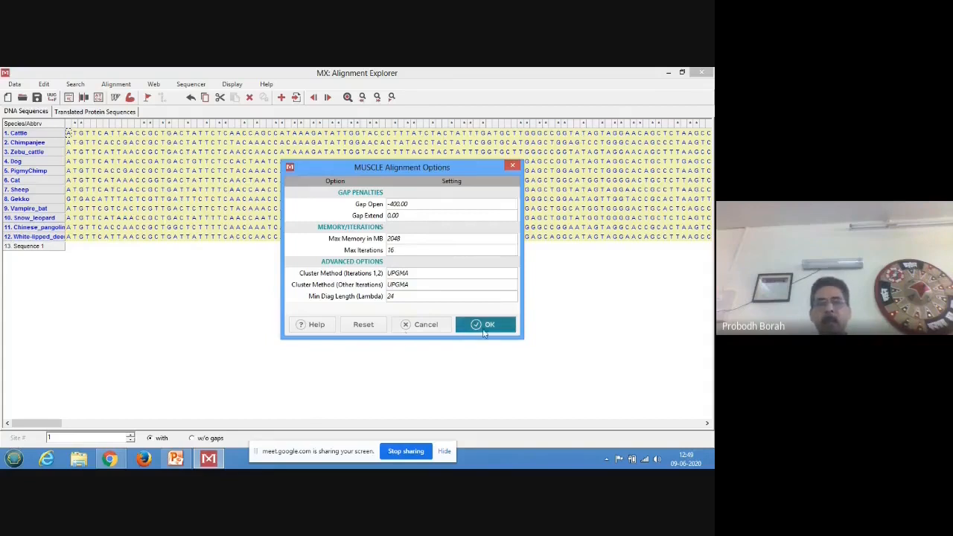
{"action": "left_click", "coordinate": [355, 331]}
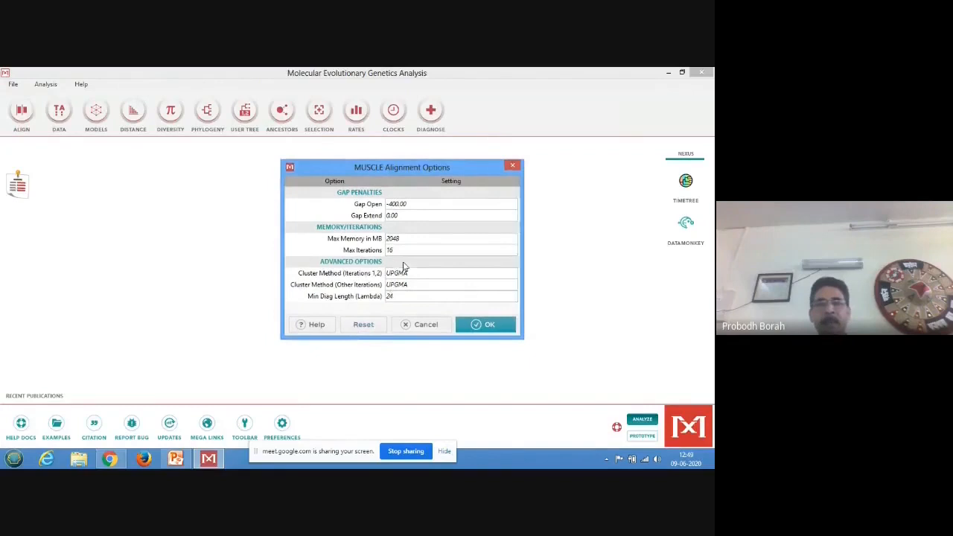
{"action": "left_click", "coordinate": [513, 167]}
Align the selected sequences with MUSCLE, using gap open -400, gap extend 0, 16 maximum iterations and UPGMA clustering
{"action": "left_click", "coordinate": [116, 85]}
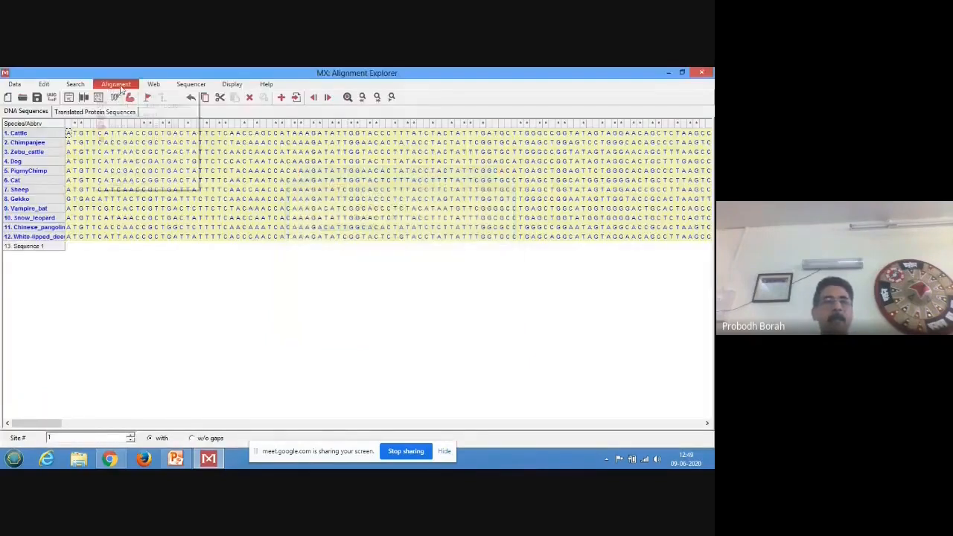
{"action": "left_click", "coordinate": [133, 116]}
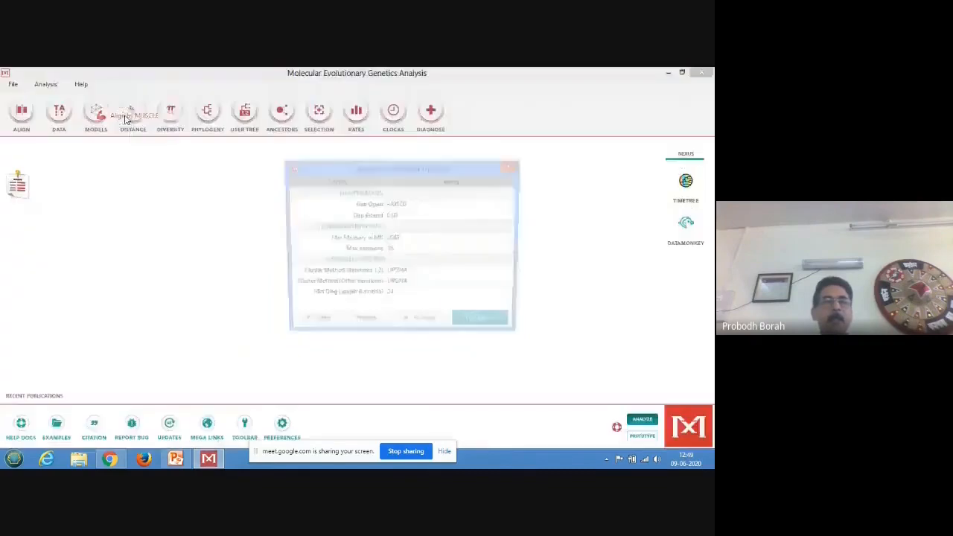
{"action": "left_click", "coordinate": [483, 327]}
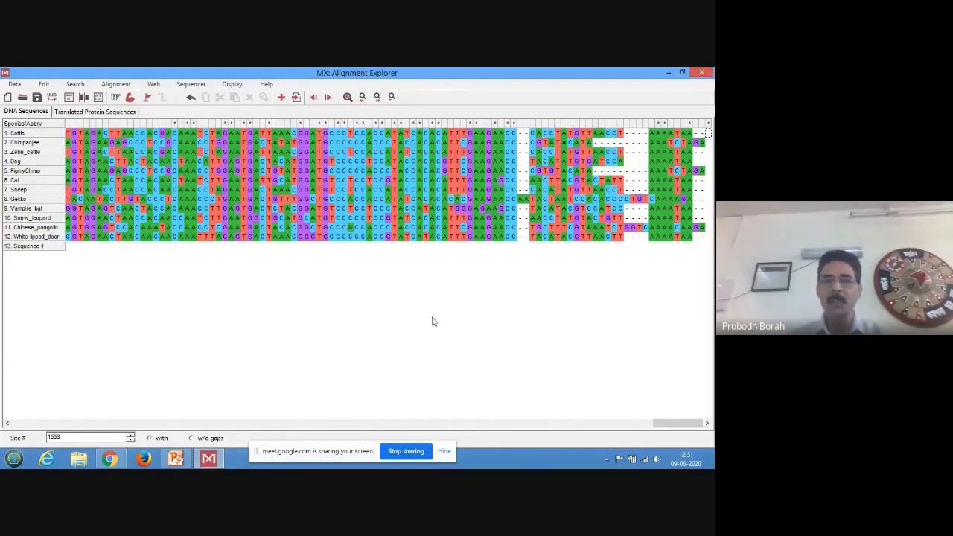
Save the aligned sequences as an alignment session named cox1.mas on the Desktop
{"action": "left_click_drag", "start_coordinate": [687, 427], "coordinate": [119, 421]}
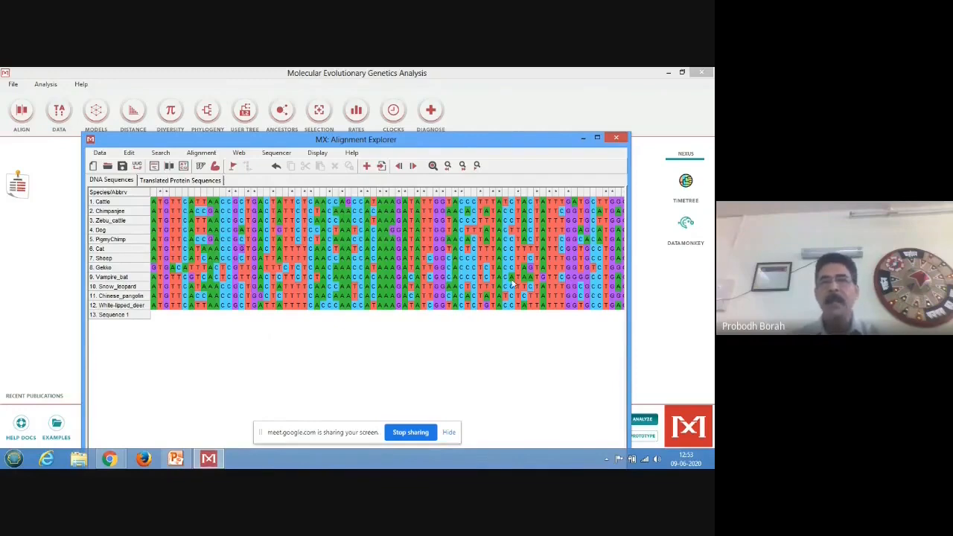
{"action": "left_click_drag", "start_coordinate": [519, 144], "coordinate": [511, 67]}
{"action": "left_click_drag", "start_coordinate": [38, 424], "coordinate": [149, 435]}
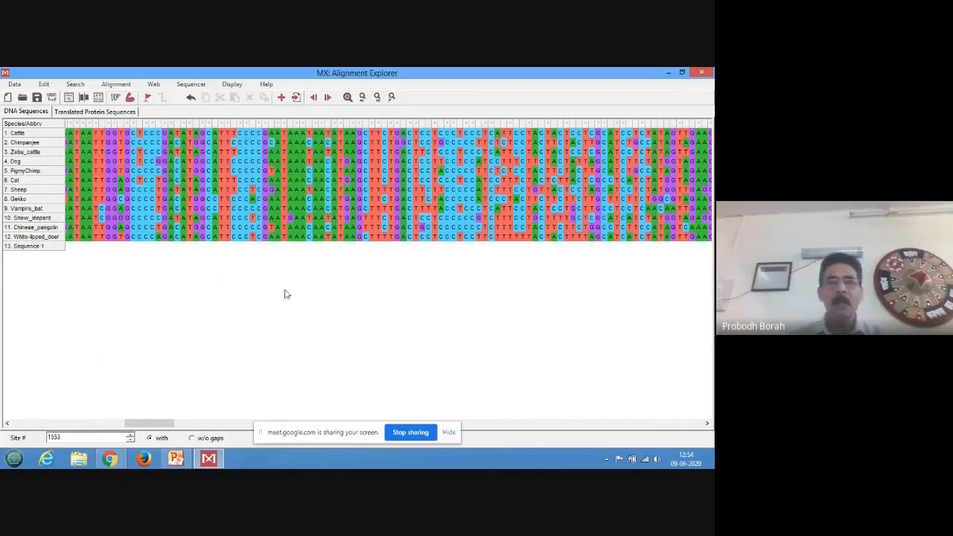
{"action": "left_click_drag", "start_coordinate": [133, 425], "coordinate": [271, 239]}
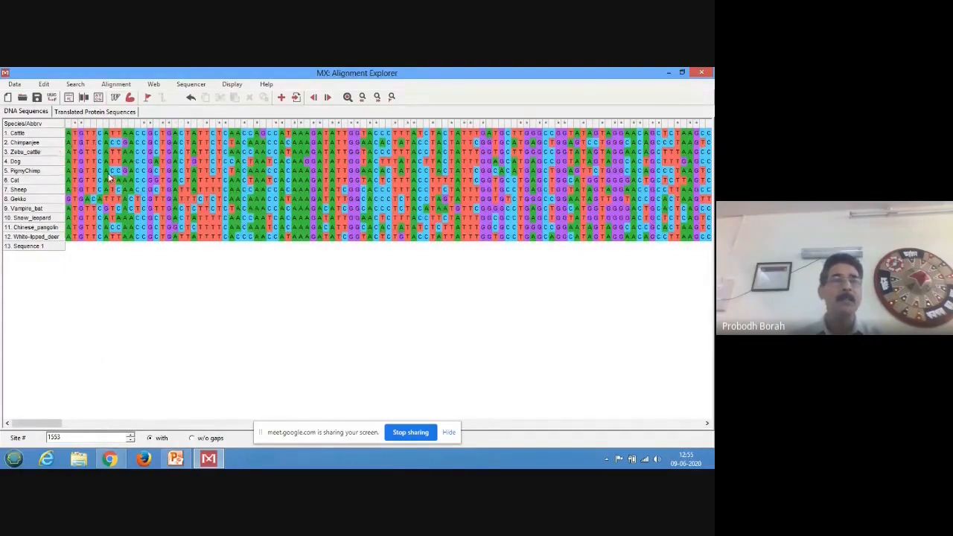
{"action": "left_click", "coordinate": [15, 84]}
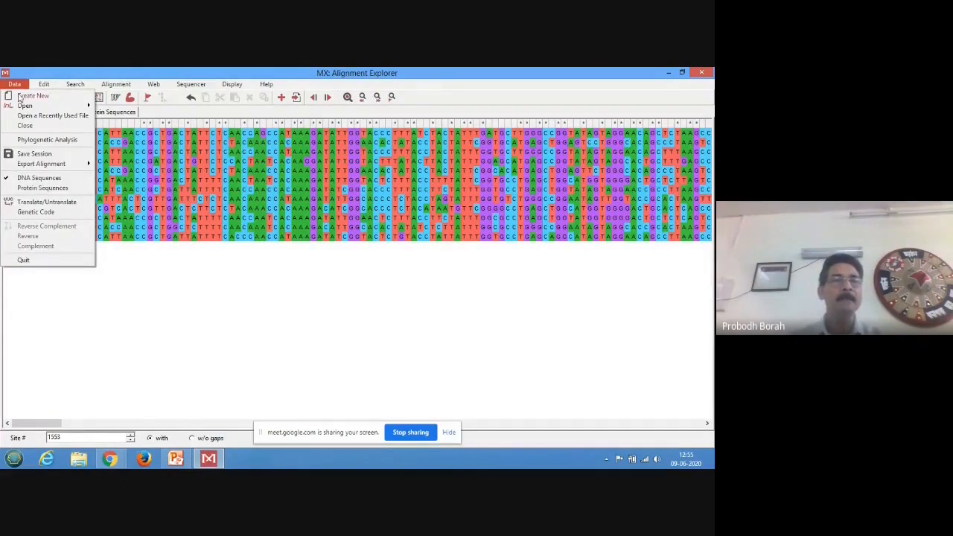
{"action": "left_click", "coordinate": [34, 154]}
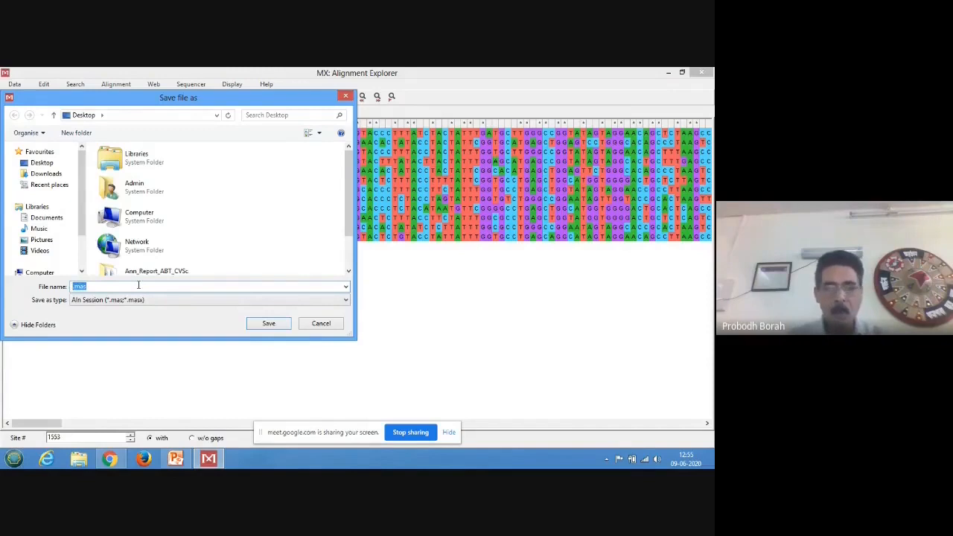
{"action": "type", "text": "co"}
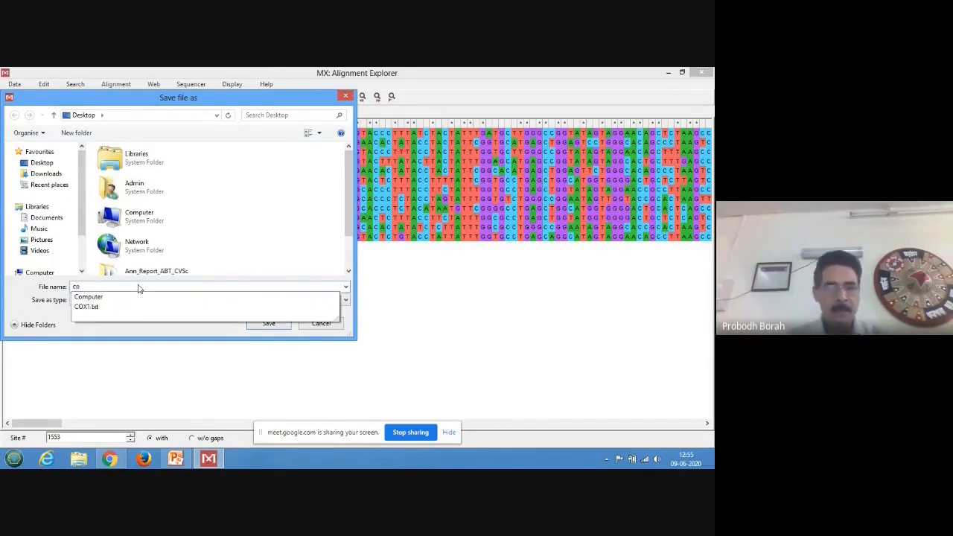
{"action": "type", "text": "x1.mas"}
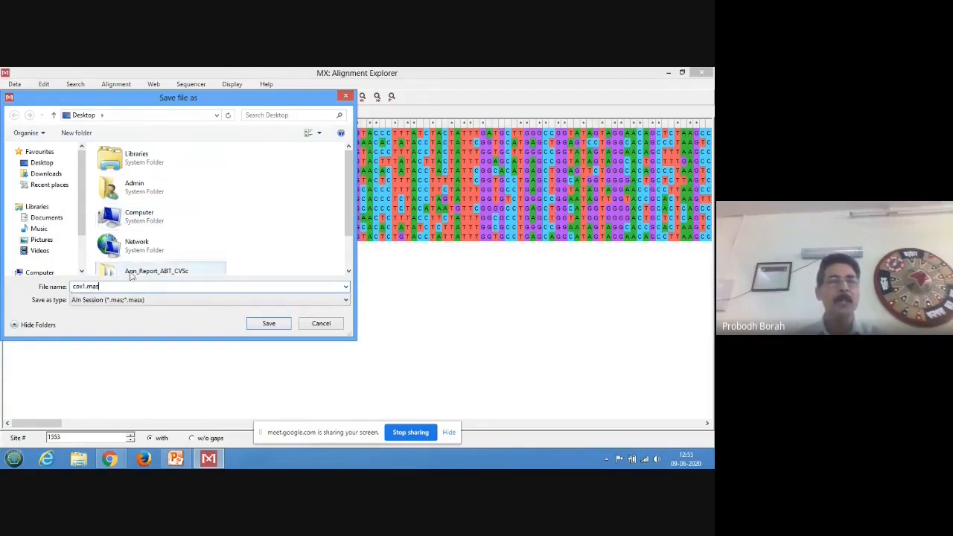
{"action": "left_click", "coordinate": [43, 165]}
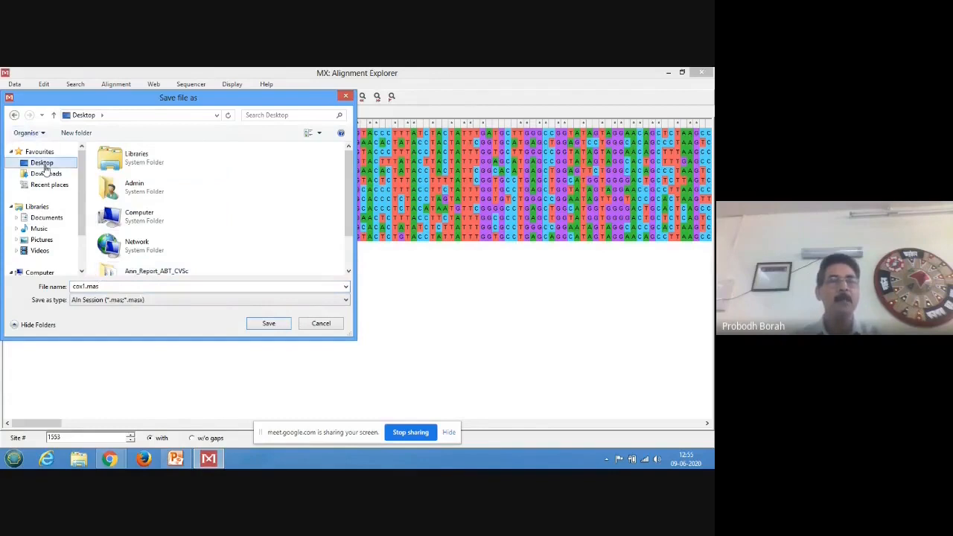
{"action": "left_click", "coordinate": [269, 324]}
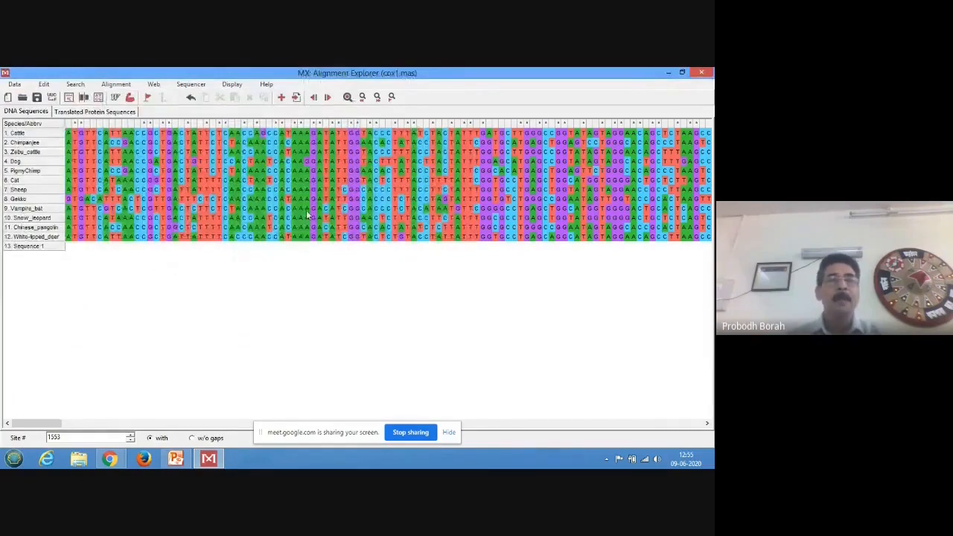
Close the Alignment Explorer holding cox1.mas, keeping the main MEGA window open
{"action": "left_click", "coordinate": [682, 73]}
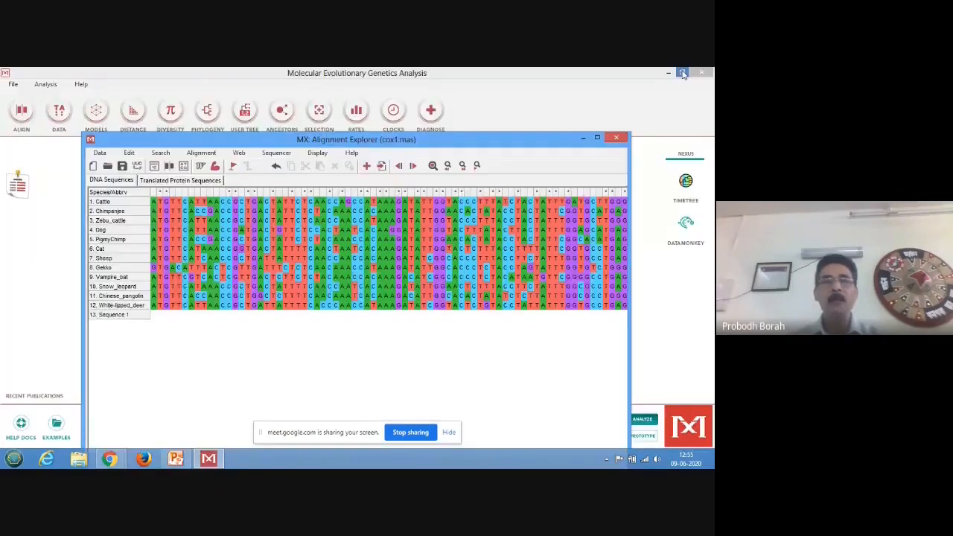
{"action": "left_click_drag", "start_coordinate": [421, 141], "coordinate": [406, 154]}
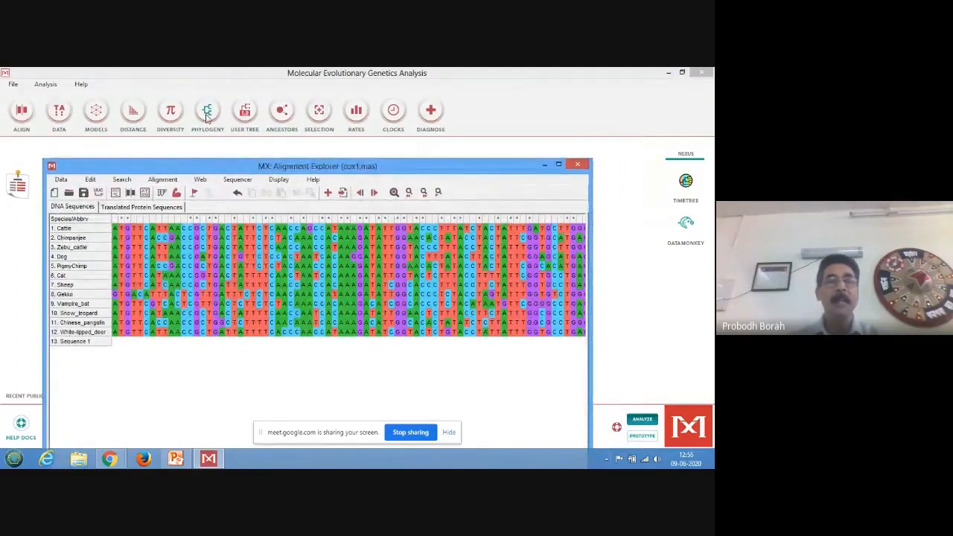
{"action": "left_click", "coordinate": [578, 164]}
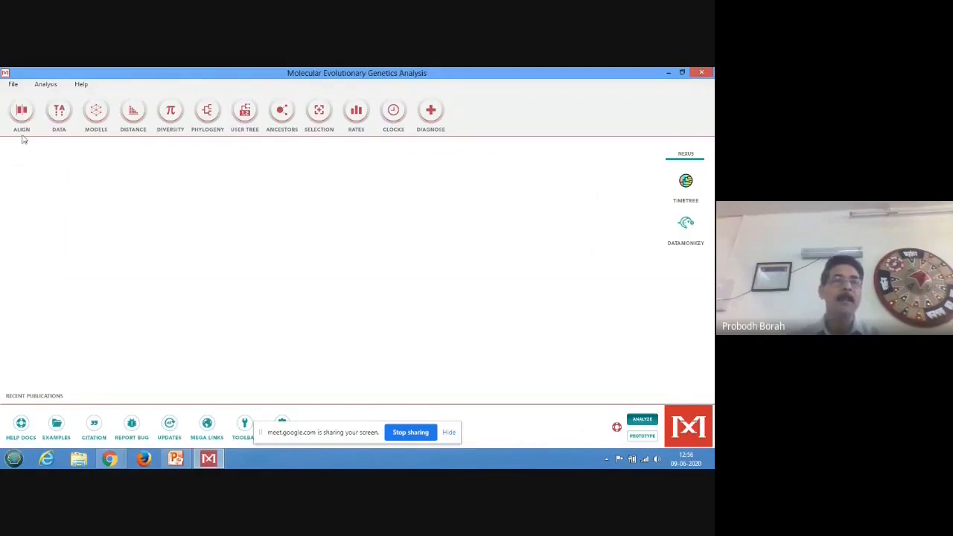
Open the saved cox1 MAS file from the Desktop for analysis, treating it as protein-coding nucleotide sequence data
{"action": "left_click", "coordinate": [13, 86]}
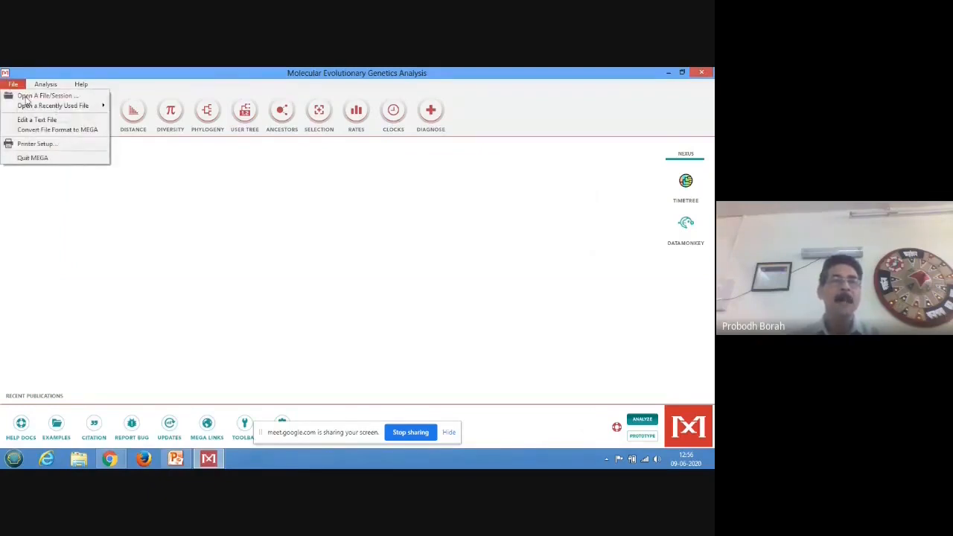
{"action": "left_click", "coordinate": [26, 97]}
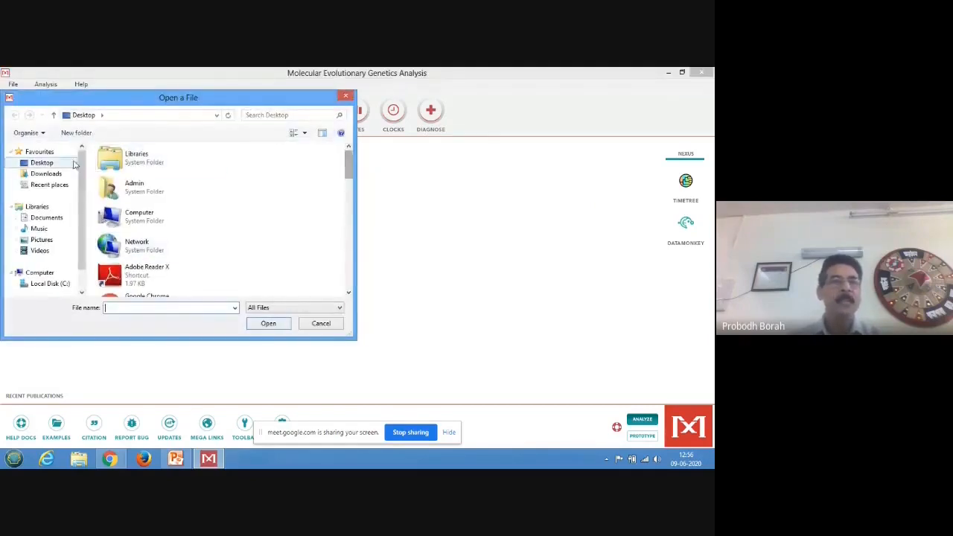
{"action": "left_click_drag", "start_coordinate": [350, 165], "coordinate": [343, 236]}
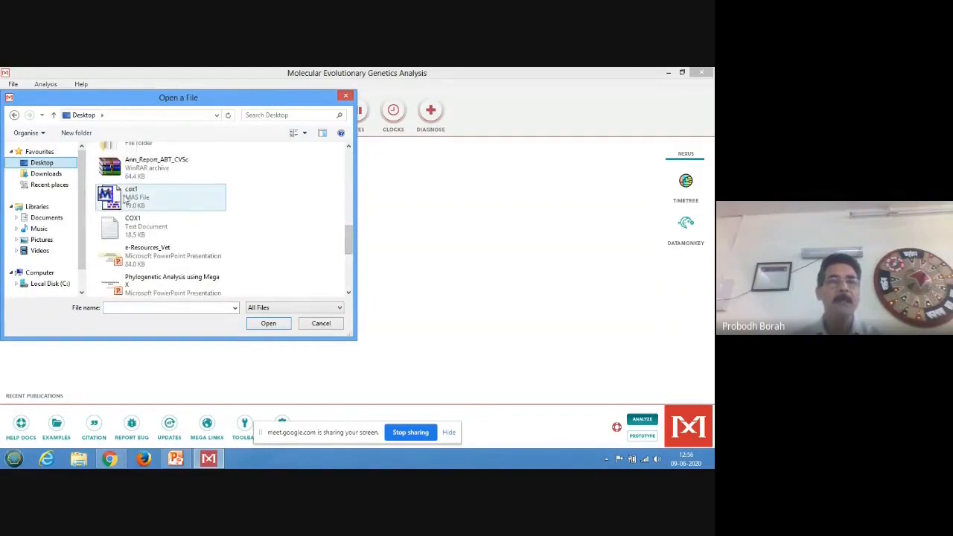
{"action": "double_click", "coordinate": [143, 201]}
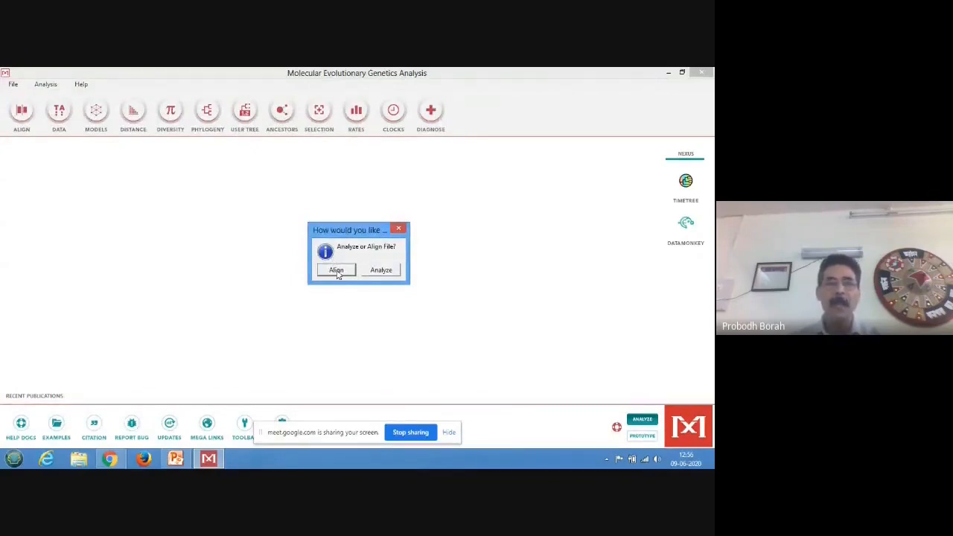
{"action": "left_click", "coordinate": [381, 271]}
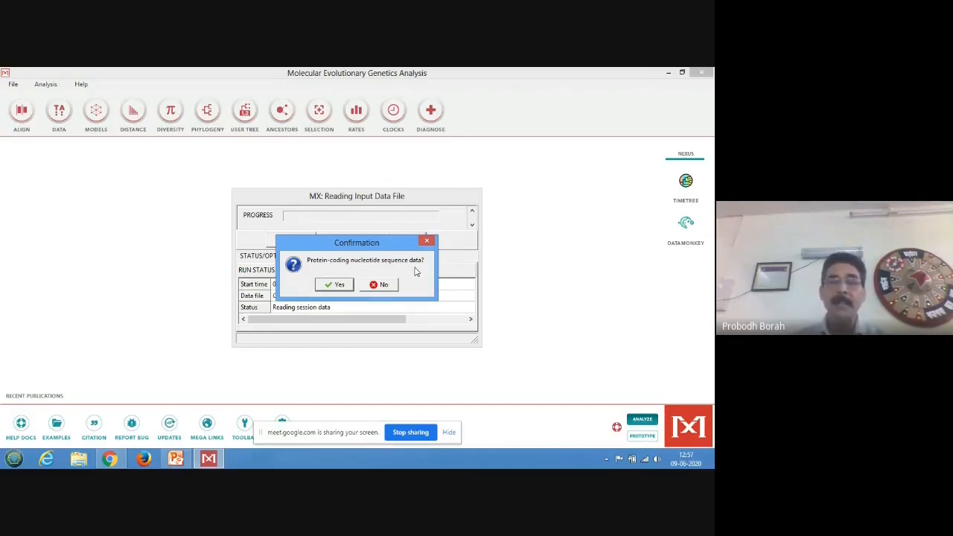
{"action": "left_click", "coordinate": [337, 288]}
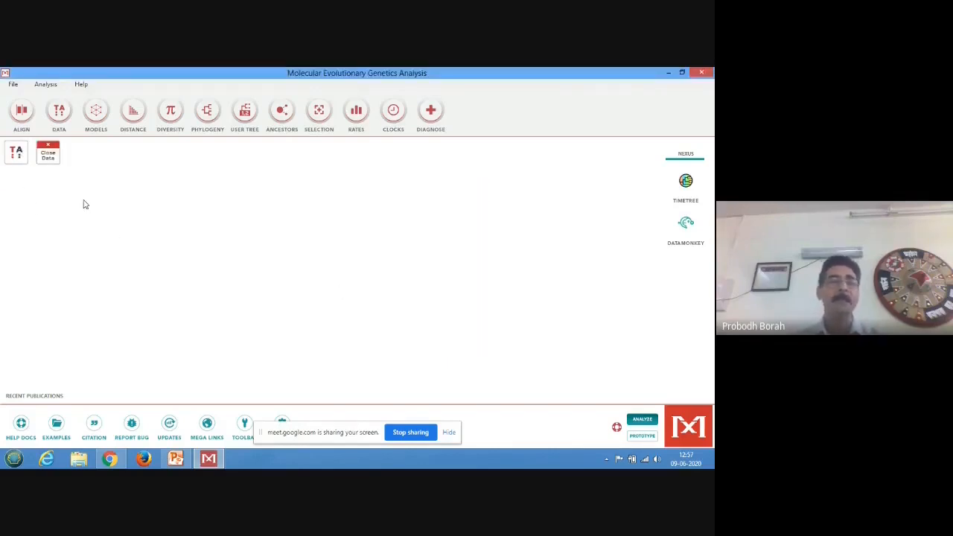
Examine the loaded COX1 sequences in the Sequence Data Explorer and close it
{"action": "left_click", "coordinate": [17, 157]}
{"action": "left_click_drag", "start_coordinate": [431, 182], "coordinate": [316, 152]}
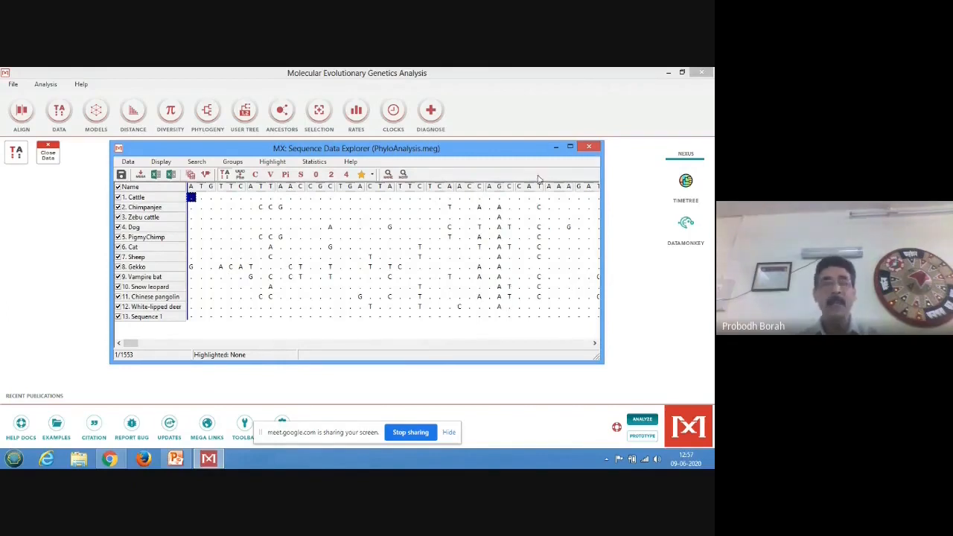
{"action": "left_click", "coordinate": [589, 147]}
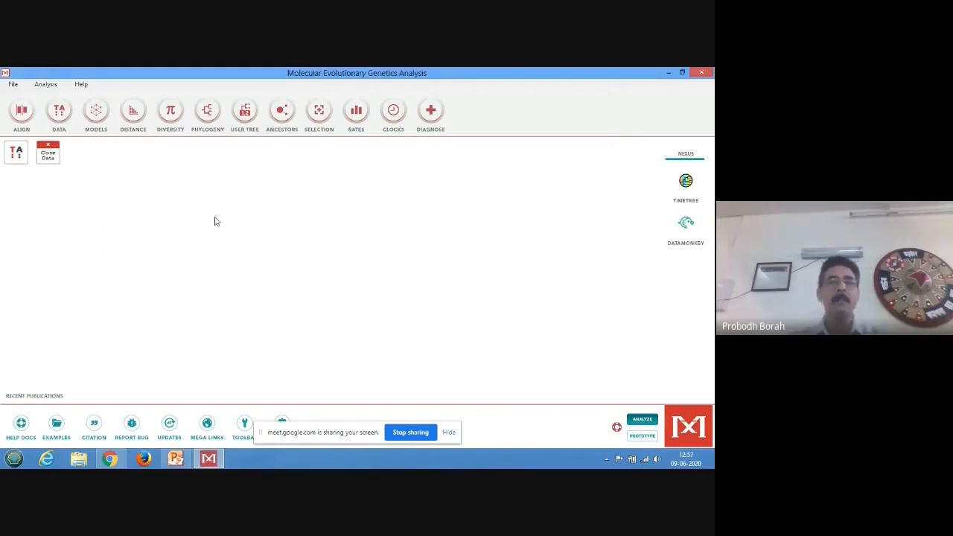
Try to construct a neighbor-joining tree from the active cox1.mas data, testing the phylogeny by the bootstrap method with 500 replications
{"action": "left_click", "coordinate": [206, 114]}
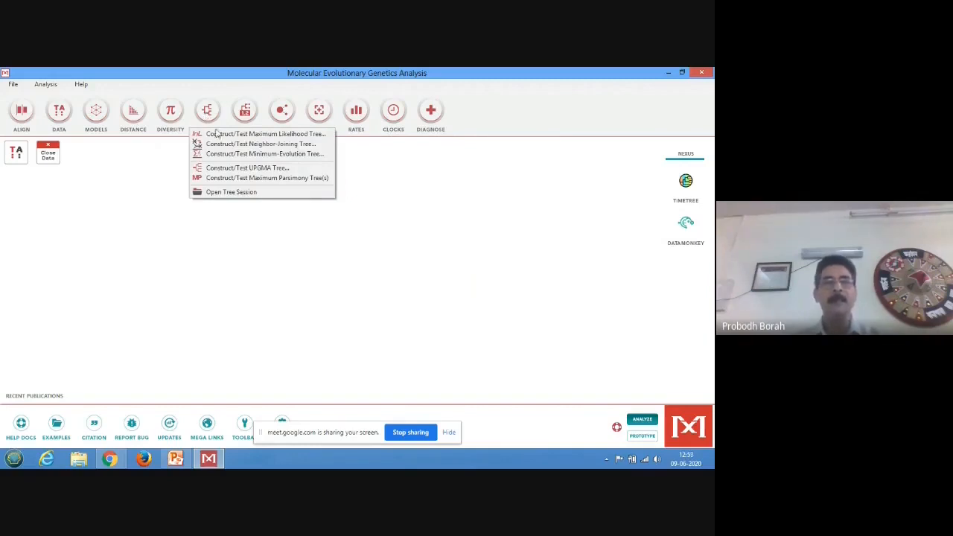
{"action": "left_click", "coordinate": [258, 146]}
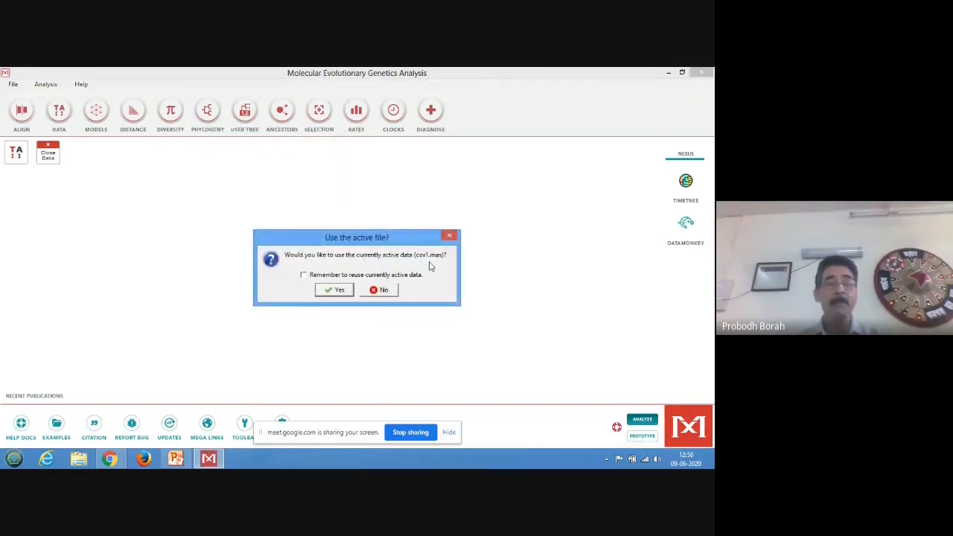
{"action": "left_click", "coordinate": [337, 291]}
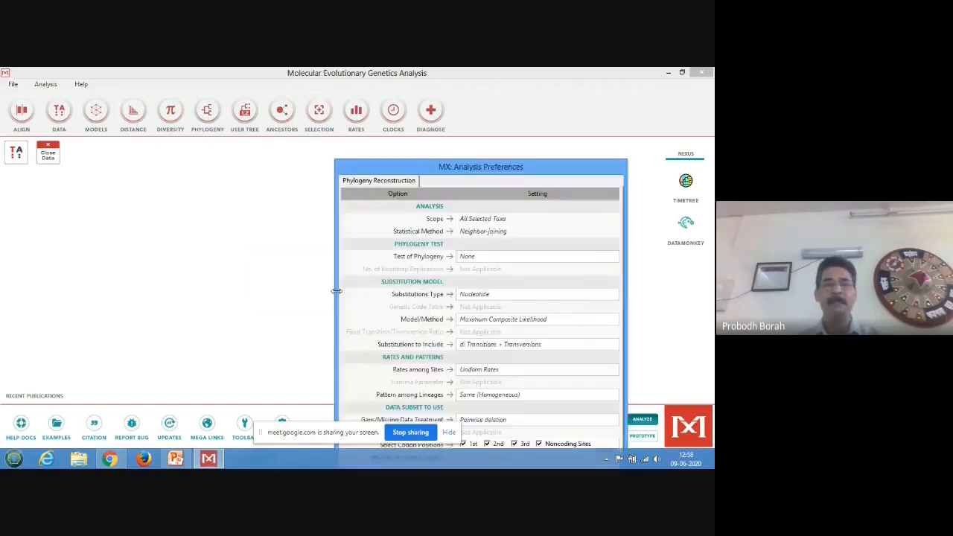
{"action": "left_click_drag", "start_coordinate": [439, 172], "coordinate": [306, 83]}
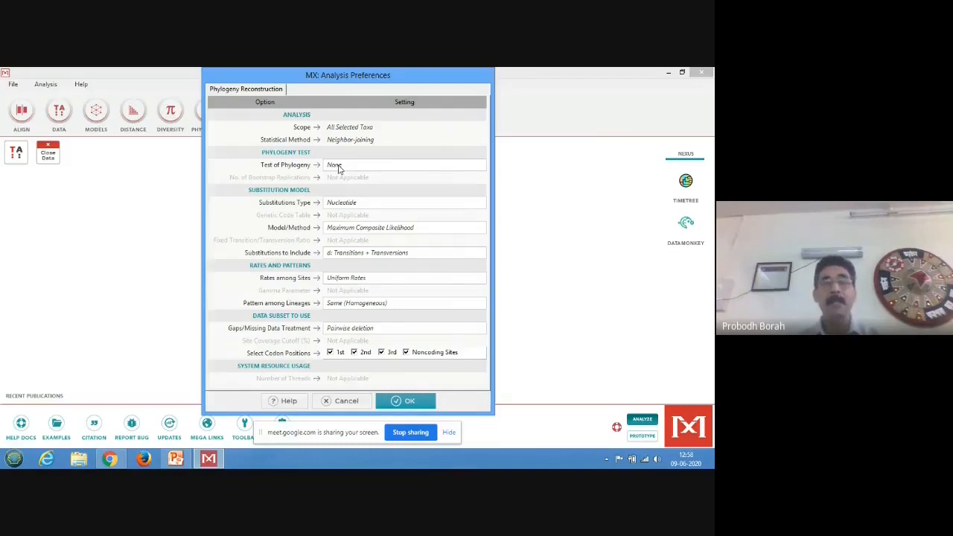
{"action": "left_click", "coordinate": [344, 167]}
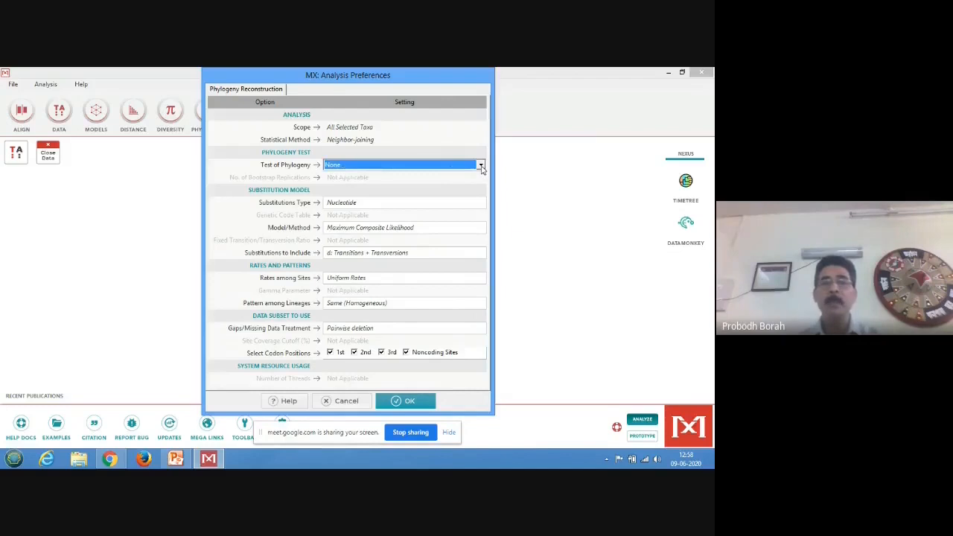
{"action": "left_click", "coordinate": [481, 166]}
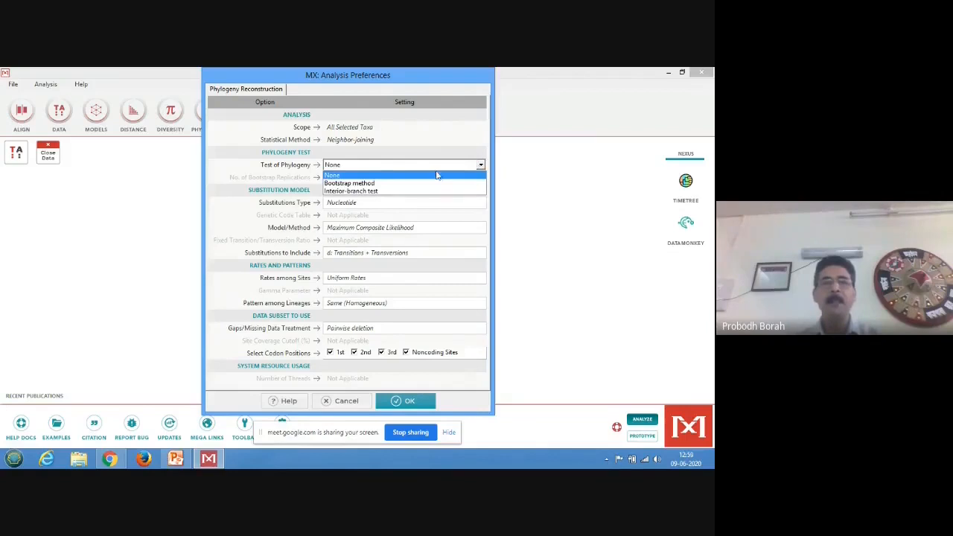
{"action": "left_click", "coordinate": [383, 183]}
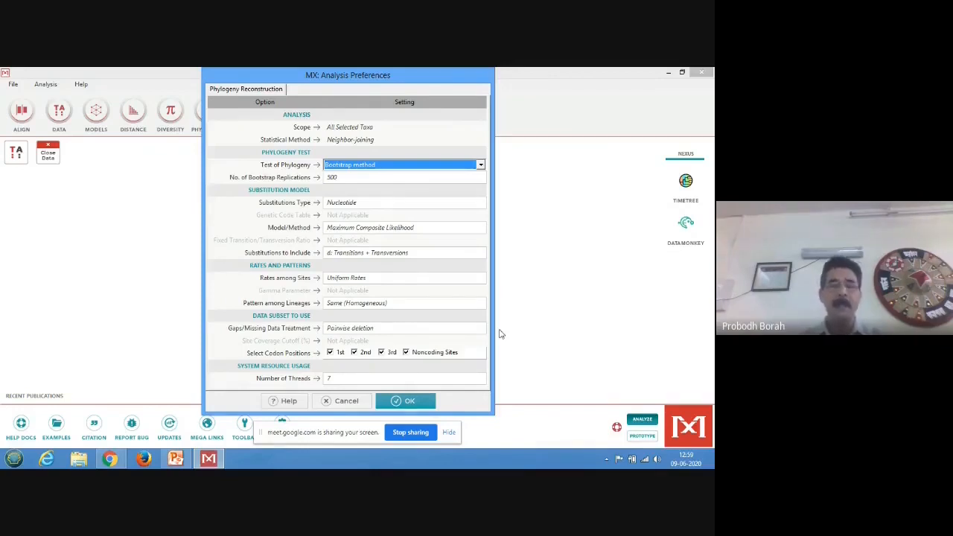
{"action": "left_click", "coordinate": [415, 403]}
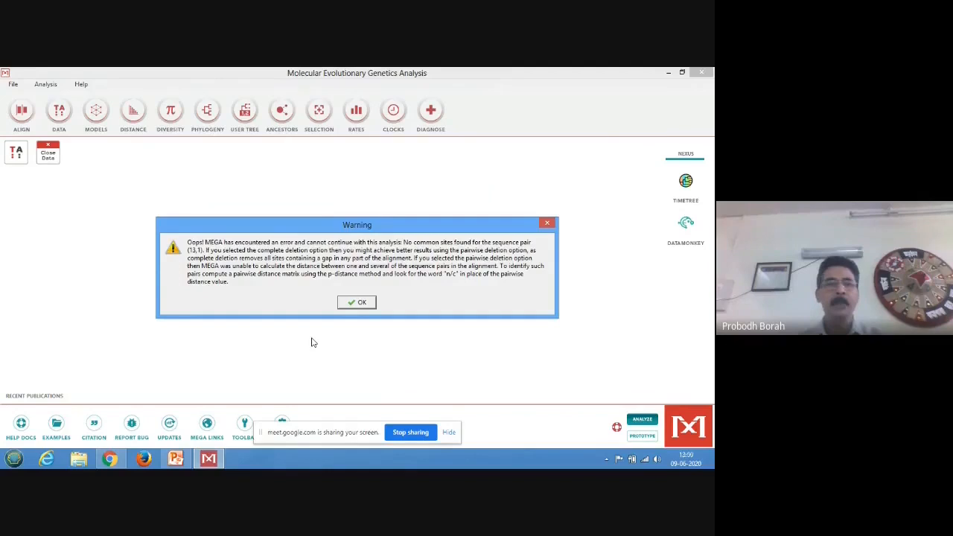
{"action": "left_click", "coordinate": [360, 304]}
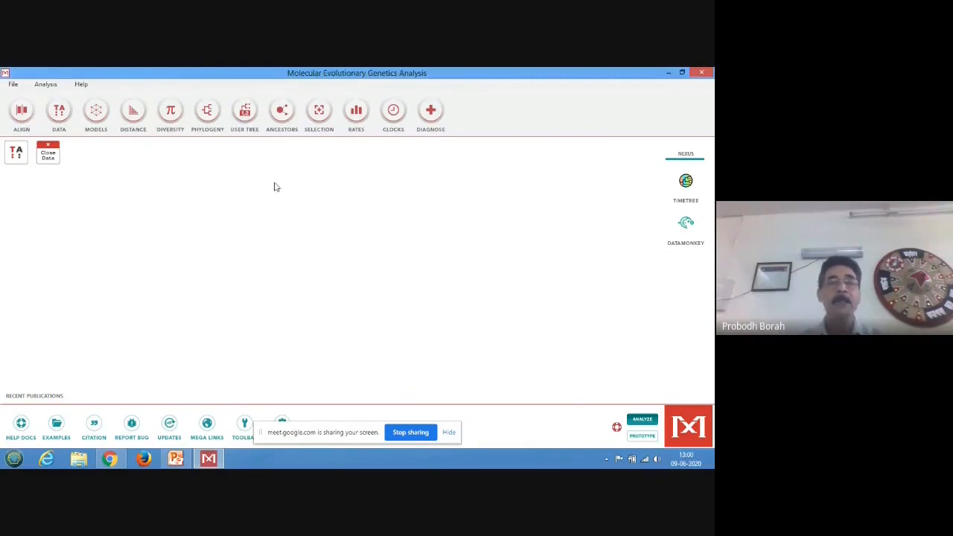
Retry the neighbor-joining tree on the active cox1.mas data with the existing bootstrap and pairwise deletion preferences
{"action": "left_click", "coordinate": [212, 116]}
{"action": "left_click", "coordinate": [240, 145]}
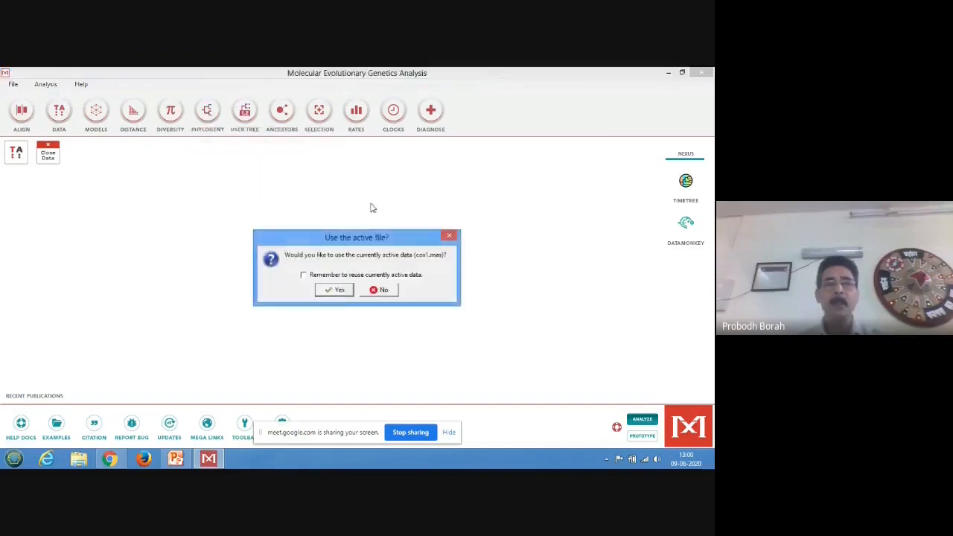
{"action": "left_click", "coordinate": [339, 291]}
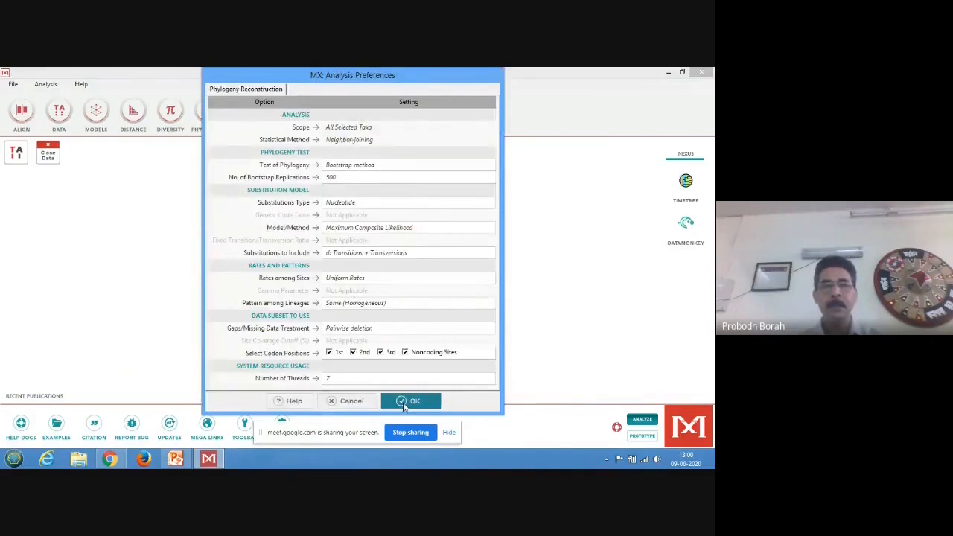
{"action": "left_click", "coordinate": [403, 403]}
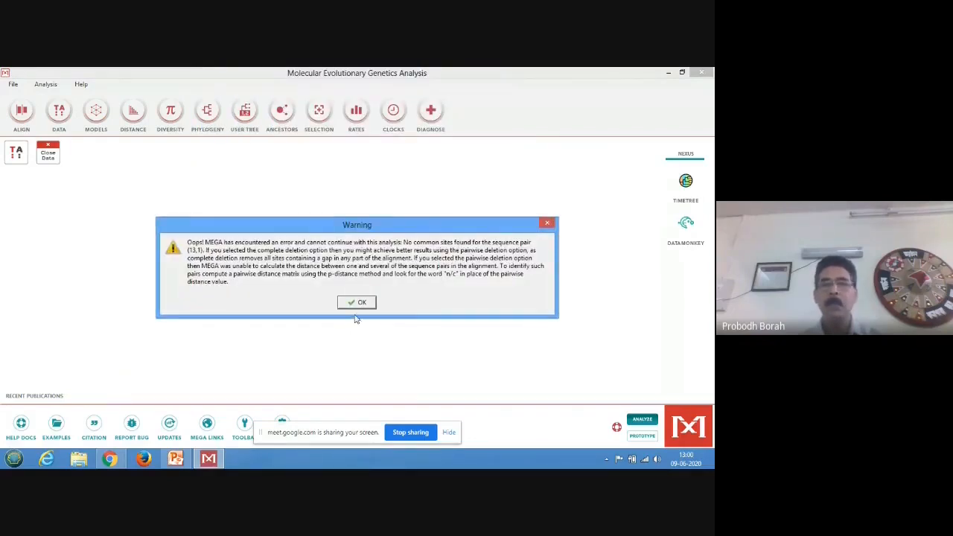
{"action": "left_click", "coordinate": [357, 302]}
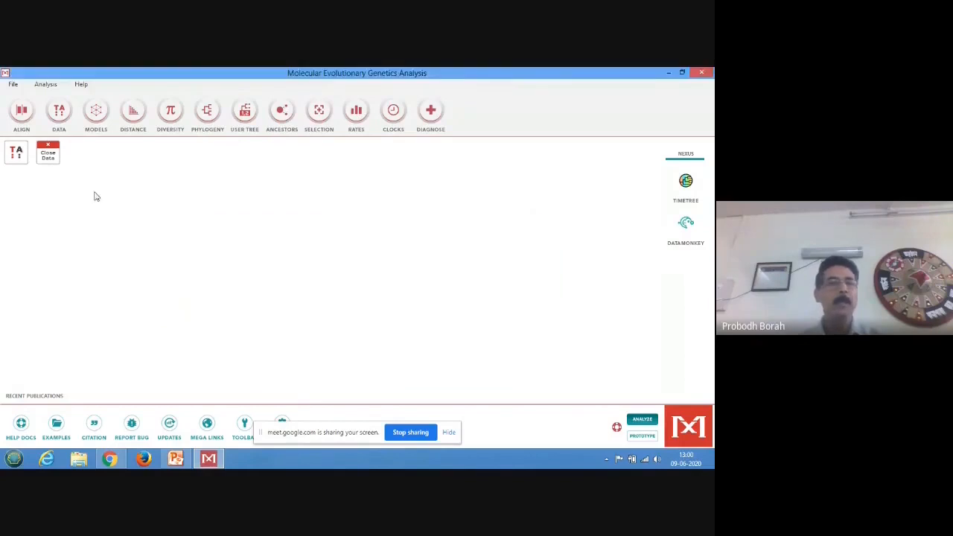
Exclude the blank Sequence 1 from the active data, keeping the twelve species selected, and close the Sequence Data Explorer
{"action": "left_click", "coordinate": [17, 154]}
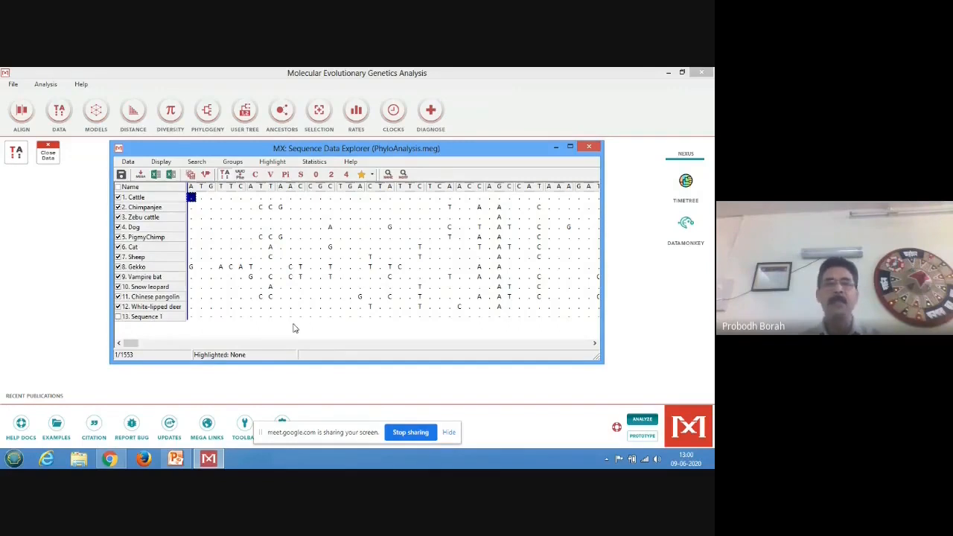
{"action": "left_click", "coordinate": [591, 147]}
Construct the neighbor-joining tree from the active cox1.mas data, using the bootstrap method with 500 replications and pairwise deletion
{"action": "left_click", "coordinate": [210, 109]}
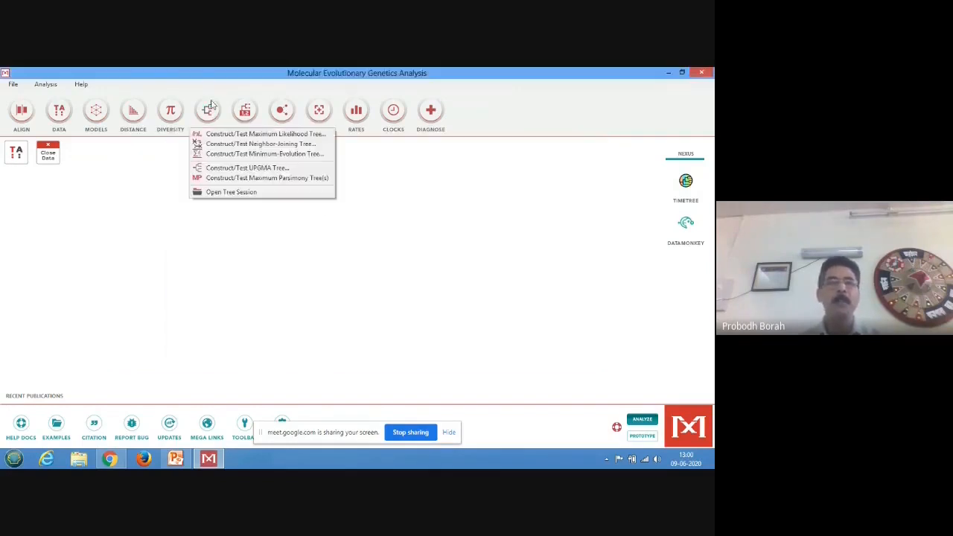
{"action": "left_click", "coordinate": [261, 145]}
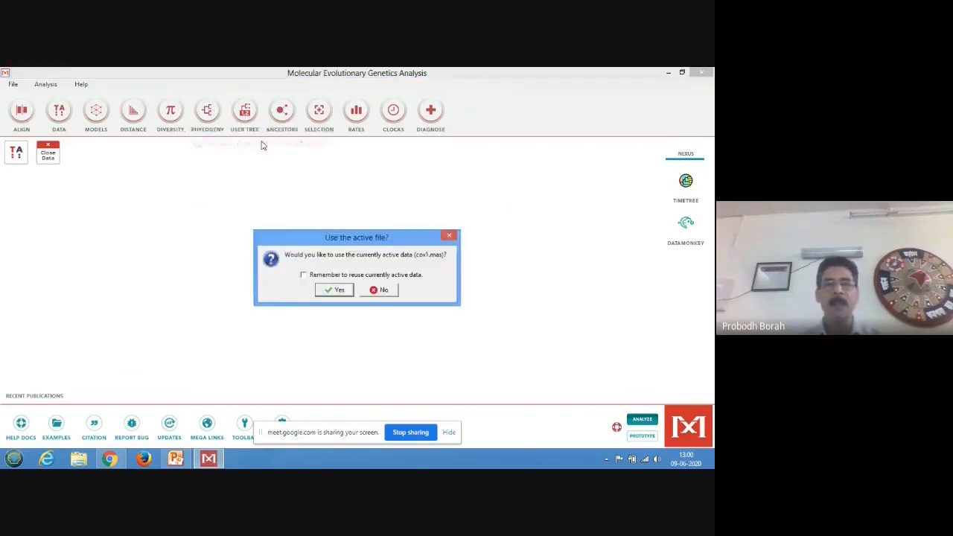
{"action": "left_click", "coordinate": [337, 290]}
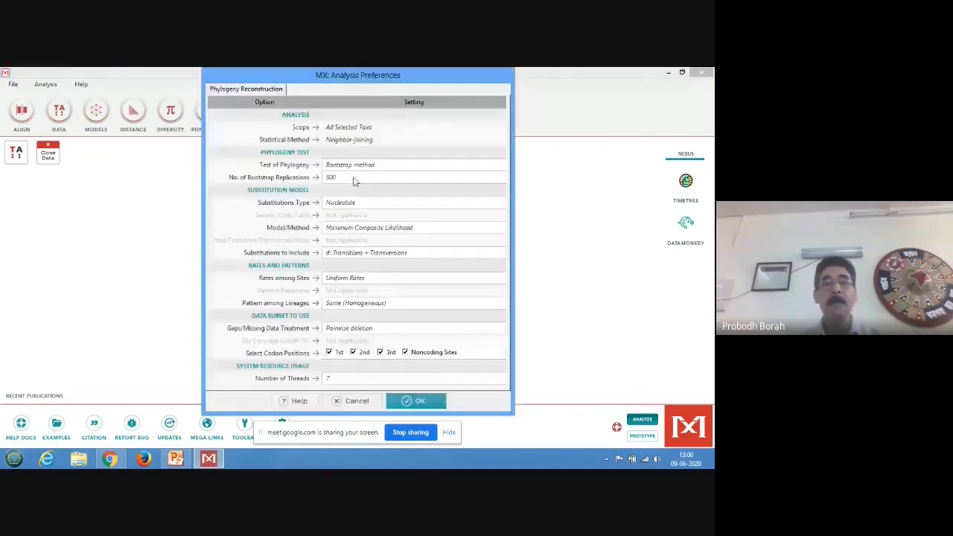
{"action": "left_click", "coordinate": [417, 400]}
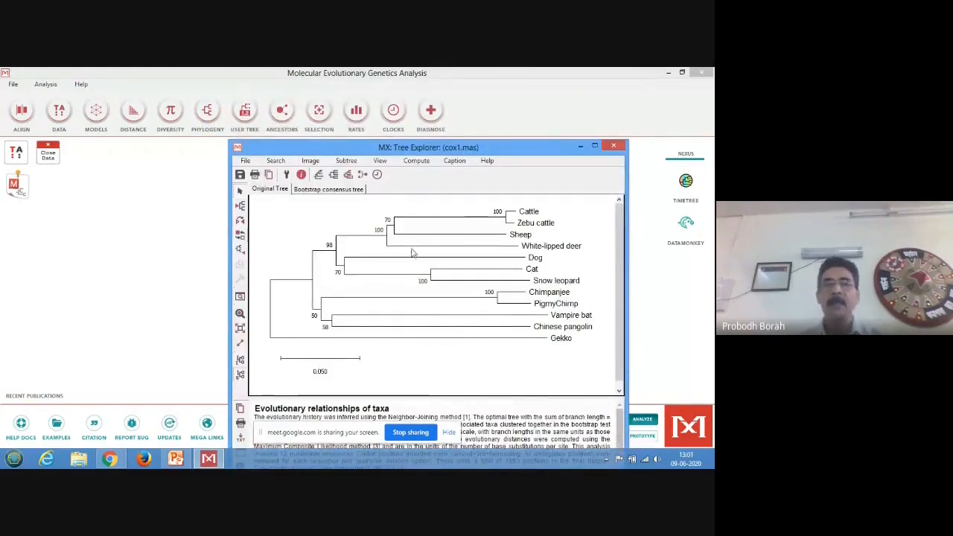
Examine the neighbor-joining tree and its full caption in an enlarged Tree Explorer, and minimize the window
{"action": "left_click_drag", "start_coordinate": [436, 149], "coordinate": [377, 76]}
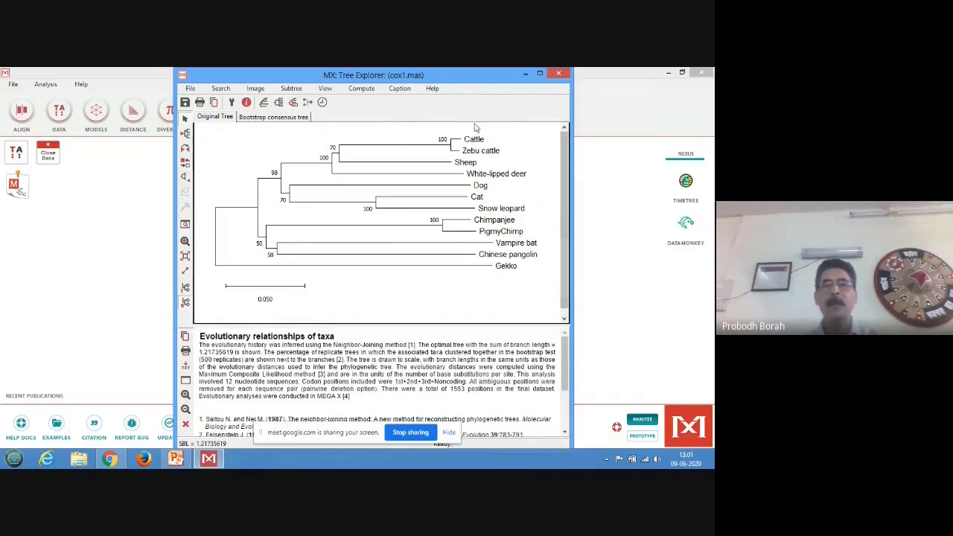
{"action": "left_click", "coordinate": [541, 74]}
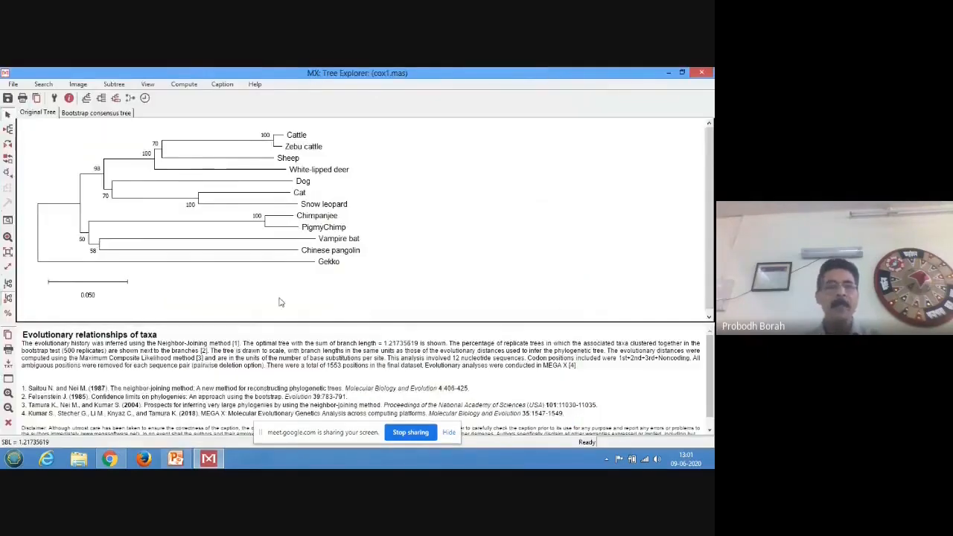
{"action": "left_click_drag", "start_coordinate": [327, 434], "coordinate": [320, 447]}
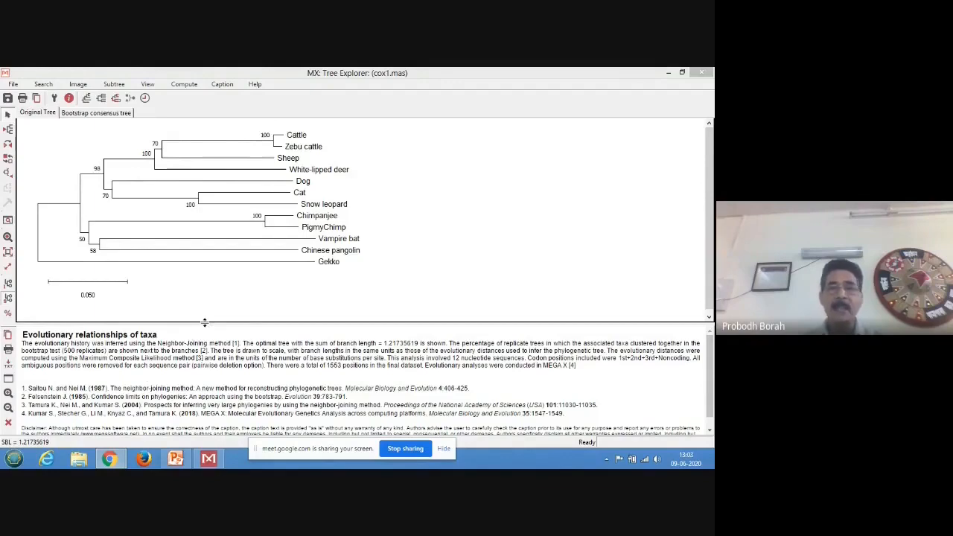
{"action": "left_click", "coordinate": [204, 323]}
{"action": "left_click_drag", "start_coordinate": [204, 323], "coordinate": [204, 305]}
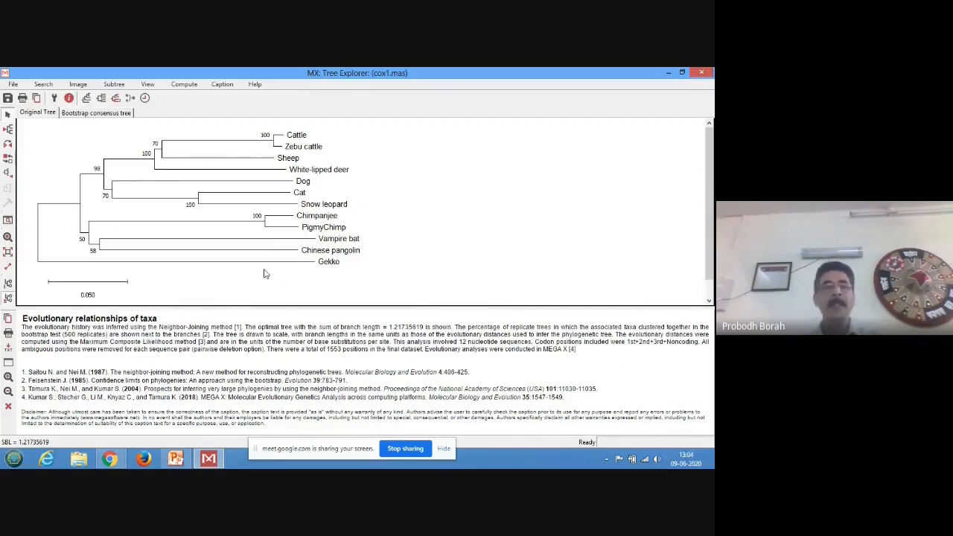
{"action": "left_click", "coordinate": [668, 74]}
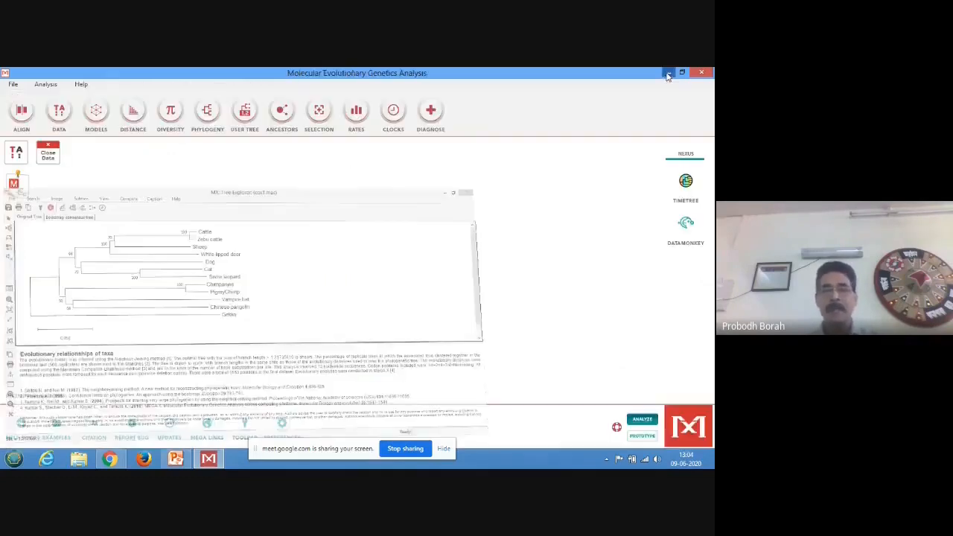
Construct a UPGMA tree from the active cox1.mas data, testing the phylogeny by the bootstrap method with 500 replications, and maximize its window
{"action": "left_click", "coordinate": [207, 113]}
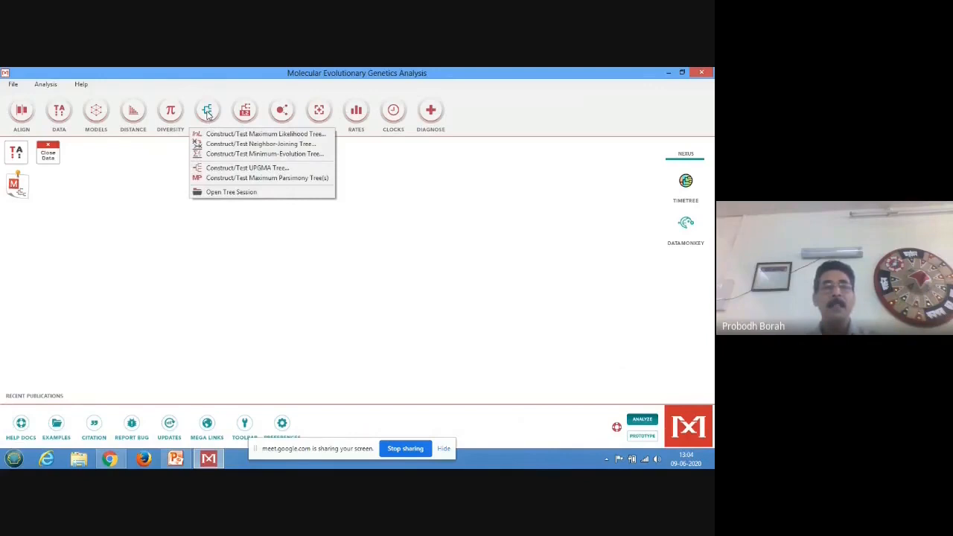
{"action": "left_click", "coordinate": [215, 170]}
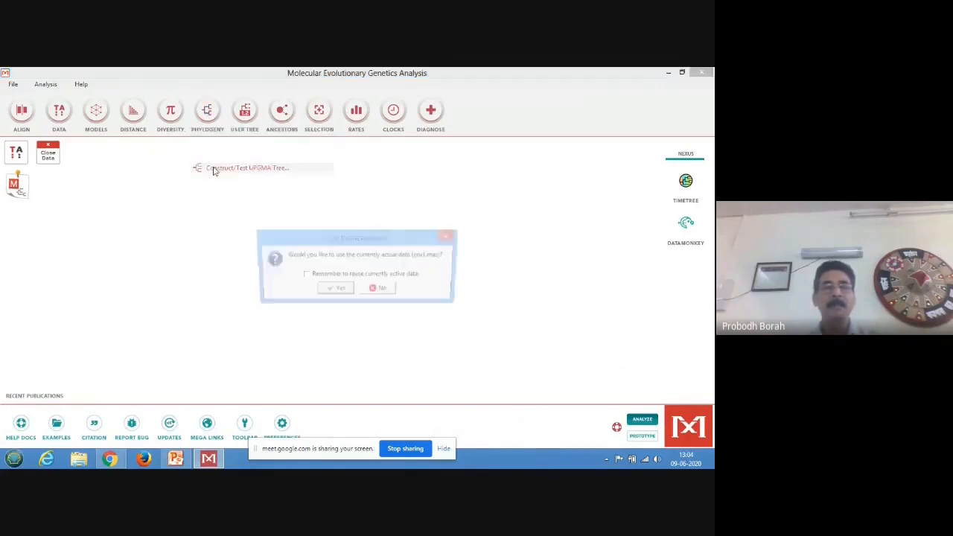
{"action": "left_click", "coordinate": [335, 291]}
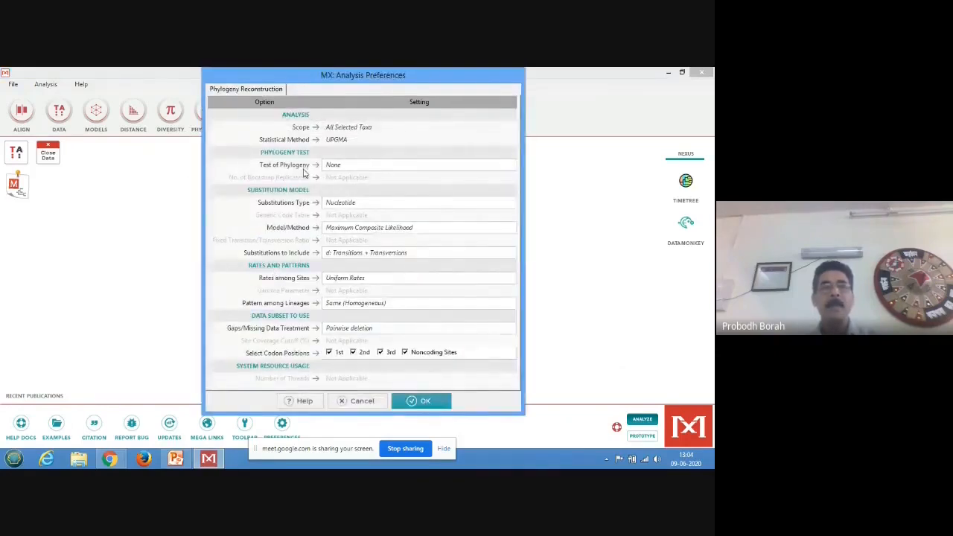
{"action": "left_click", "coordinate": [343, 170]}
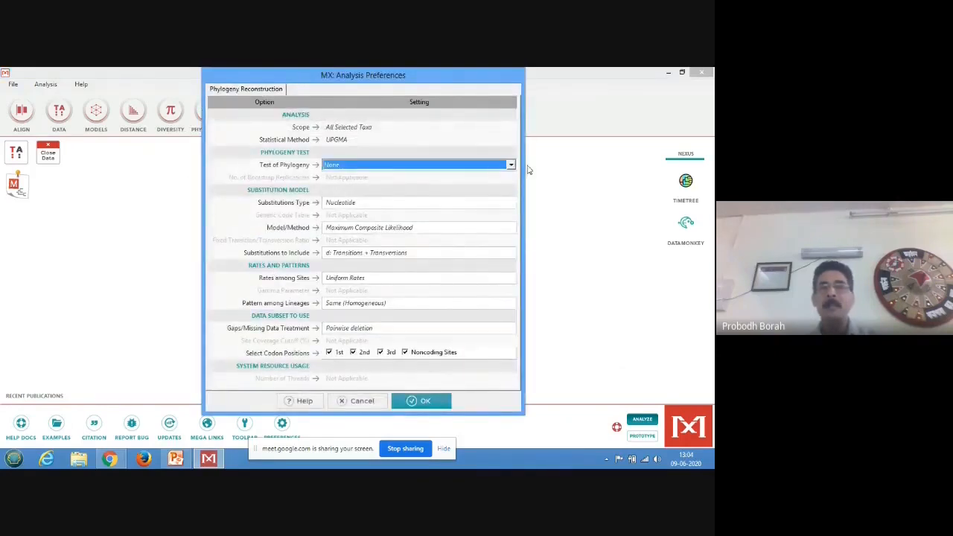
{"action": "left_click", "coordinate": [510, 165]}
{"action": "left_click", "coordinate": [390, 184]}
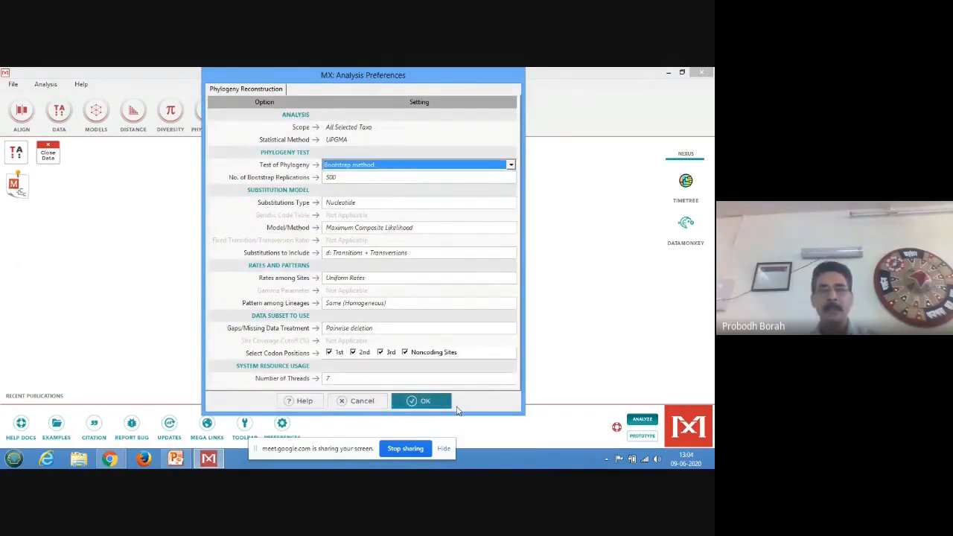
{"action": "left_click", "coordinate": [421, 402]}
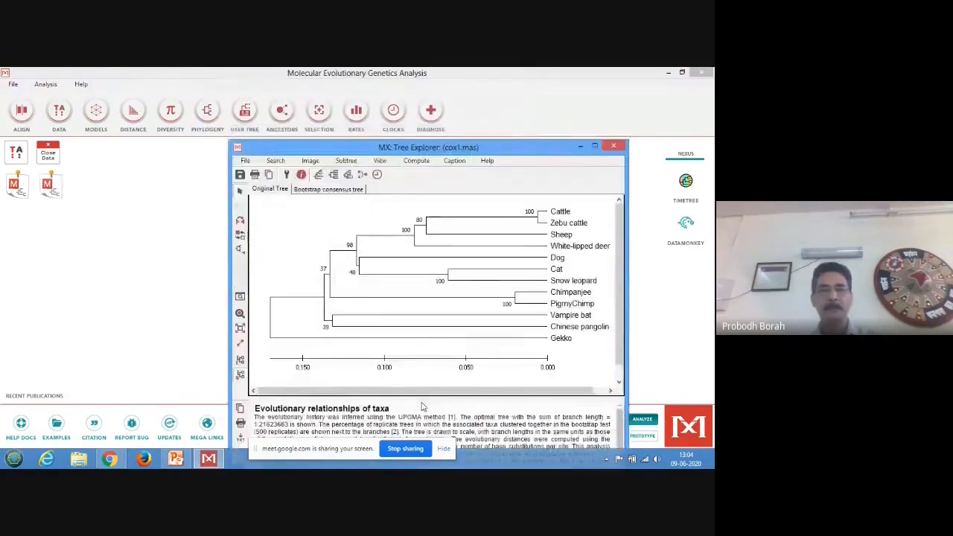
{"action": "left_click", "coordinate": [596, 146]}
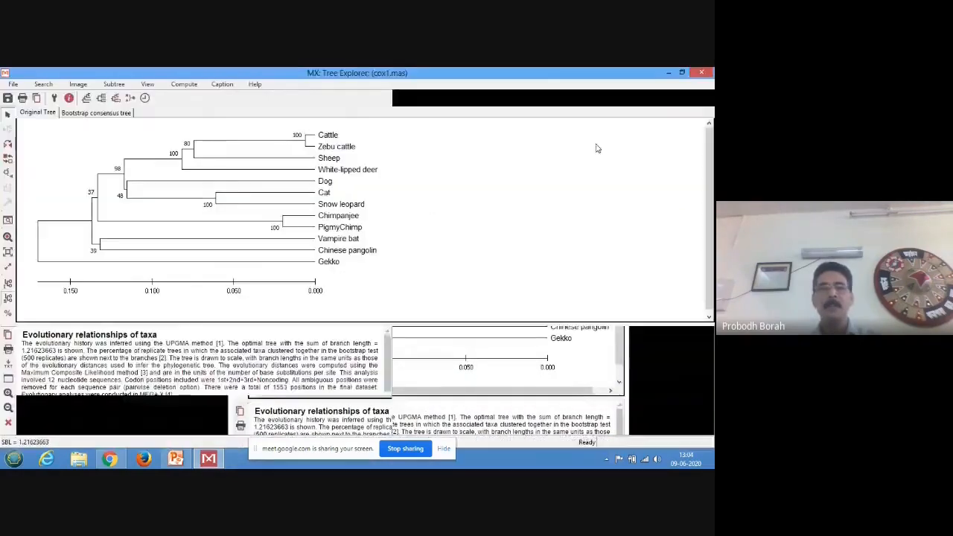
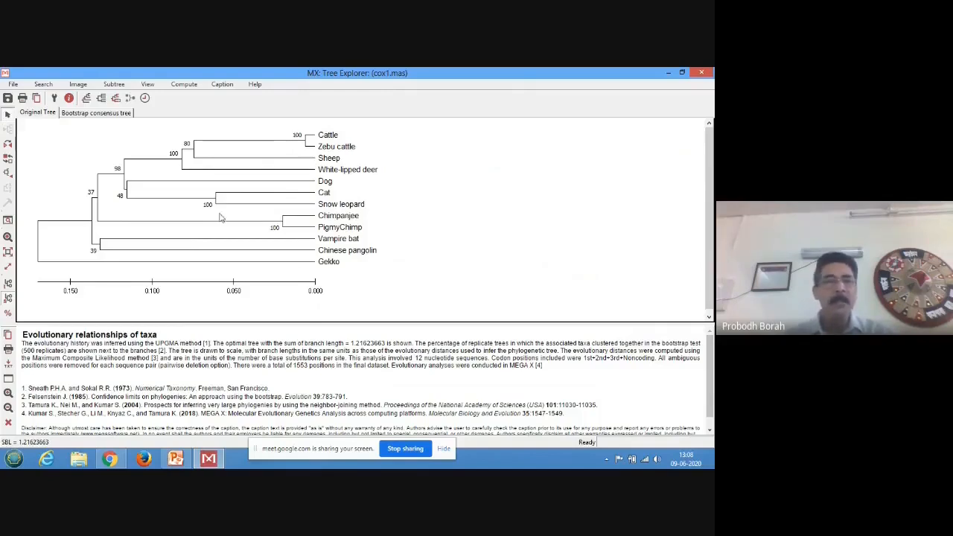
Display the bootstrap consensus tree of the UPGMA analysis and copy its image to the clipboard
{"action": "left_click", "coordinate": [107, 115]}
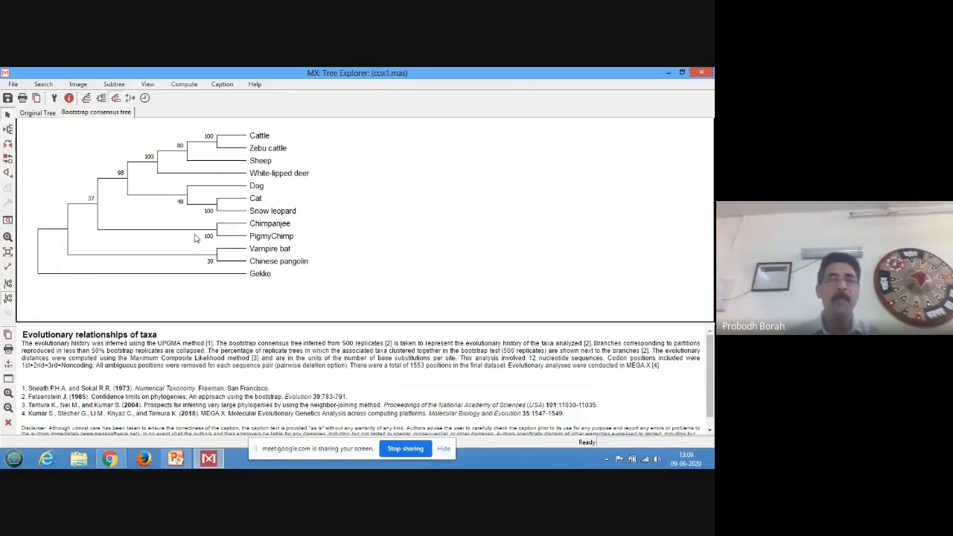
{"action": "left_click", "coordinate": [79, 85]}
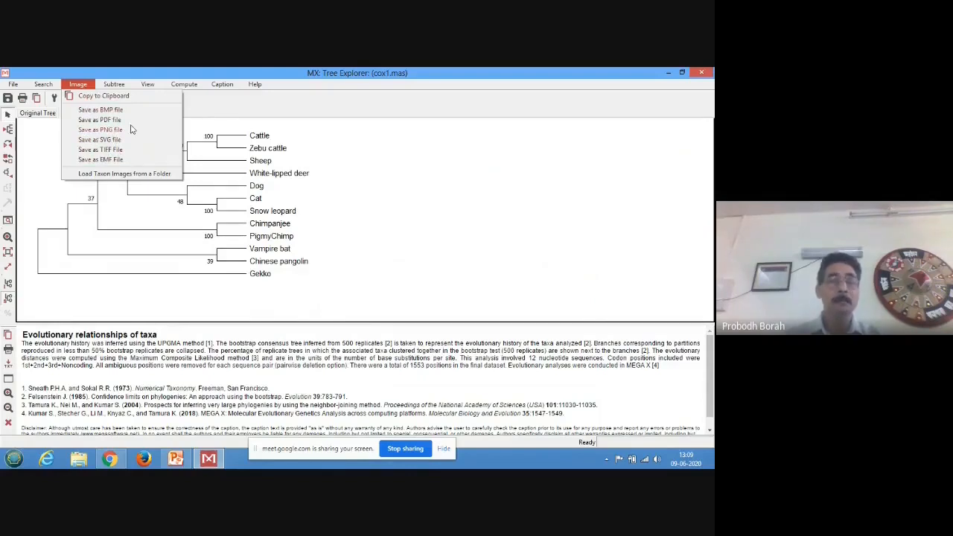
{"action": "left_click", "coordinate": [94, 99]}
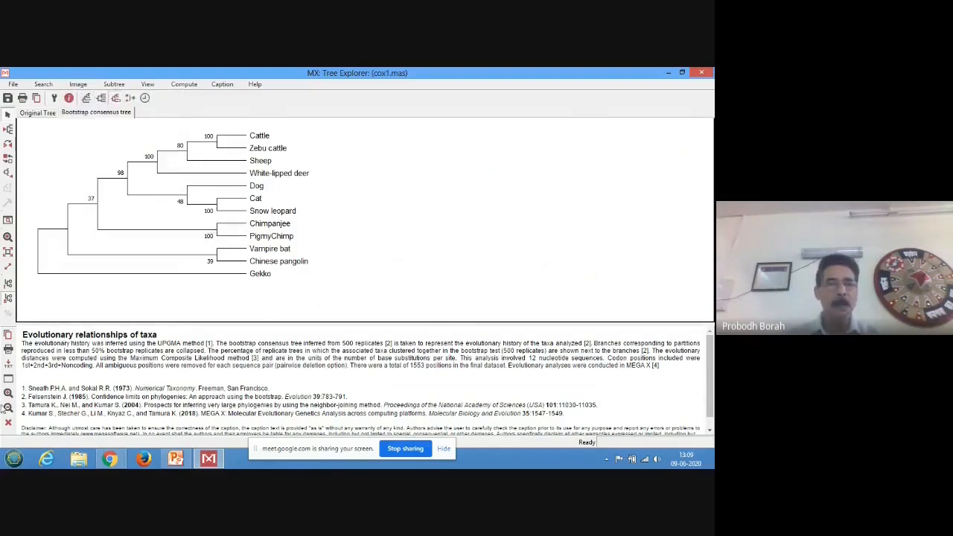
Paste the copied consensus tree into a blank Microsoft Word 2010 document, view it, and return to the Tree Explorer
{"action": "left_click", "coordinate": [13, 458]}
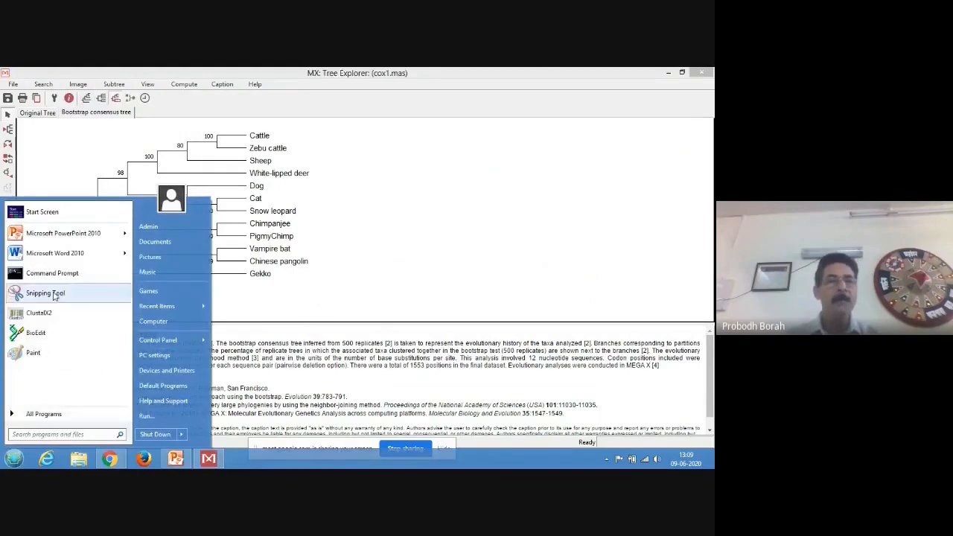
{"action": "left_click", "coordinate": [55, 253]}
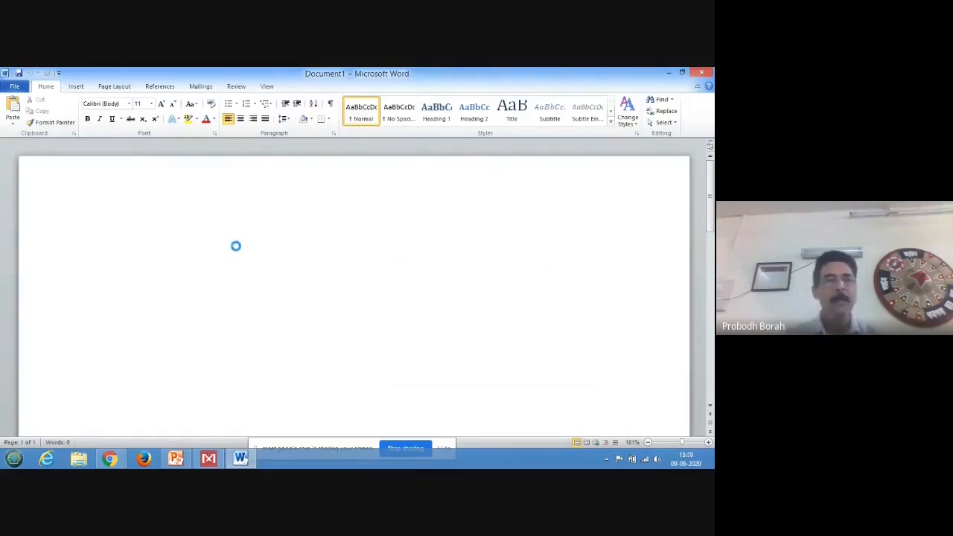
{"action": "key", "text": "ctrl+v"}
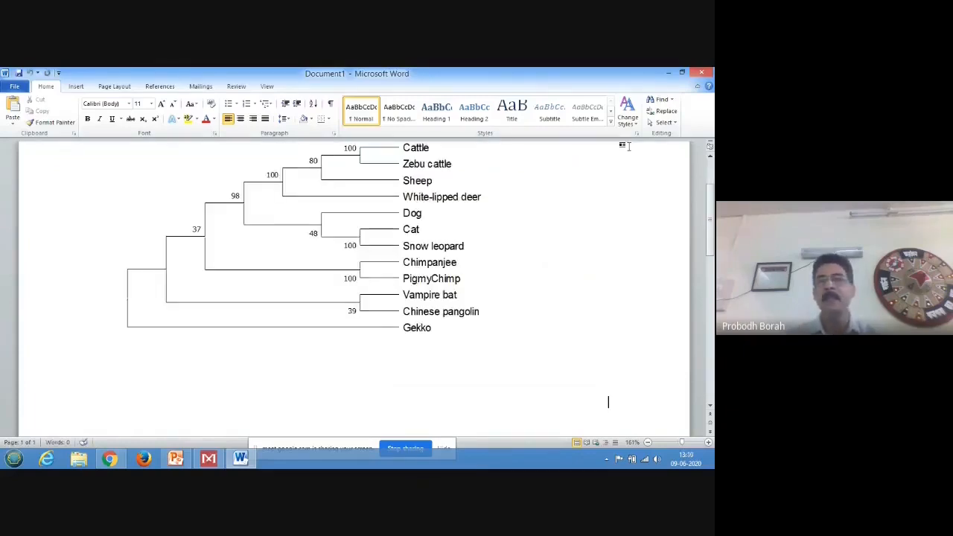
{"action": "left_click", "coordinate": [710, 157]}
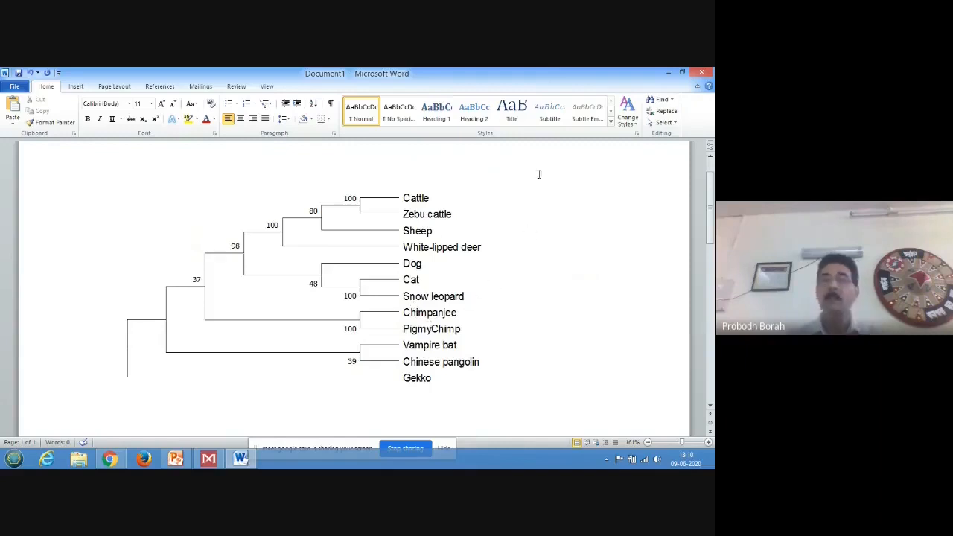
{"action": "left_click", "coordinate": [667, 74]}
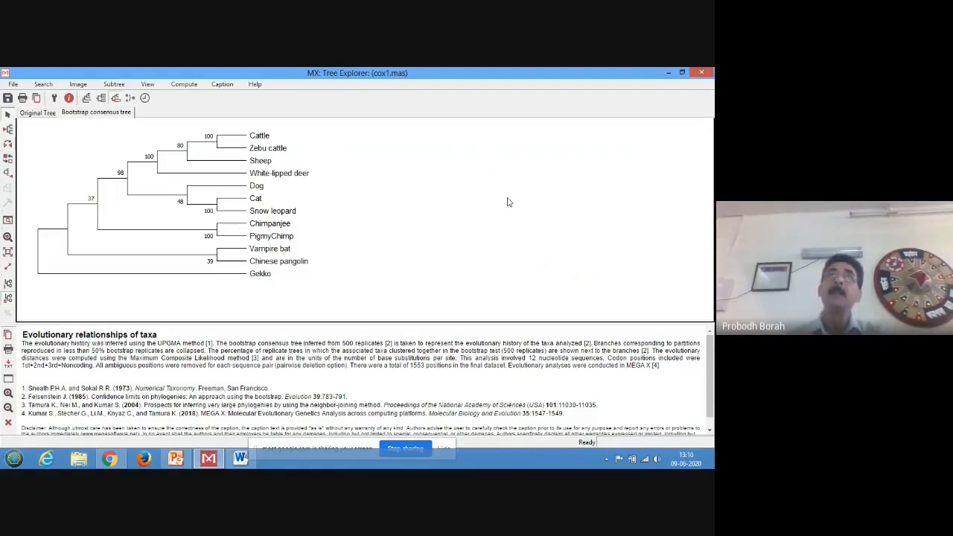
Discard the UPGMA and neighbor-joining tree results and close the active data without creating a session file
{"action": "left_click", "coordinate": [704, 74]}
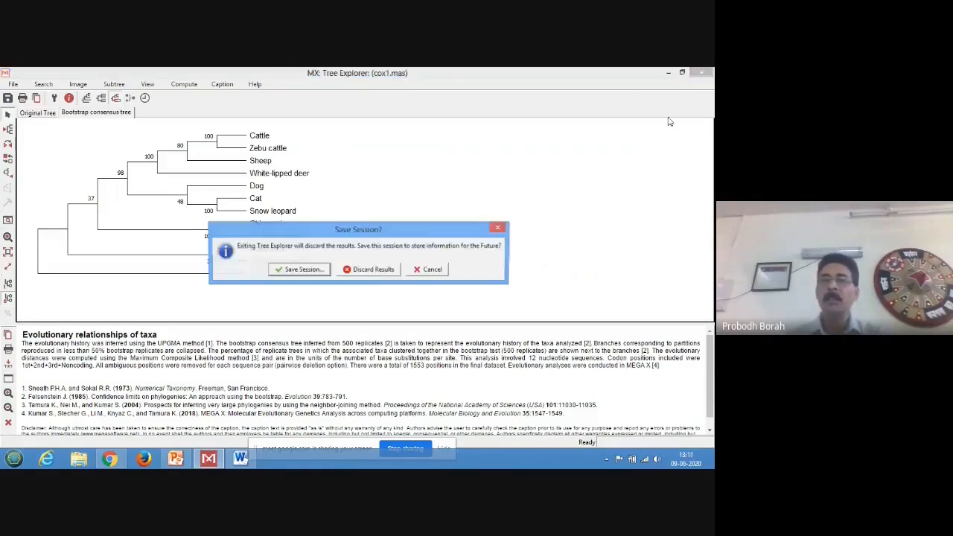
{"action": "left_click", "coordinate": [367, 273]}
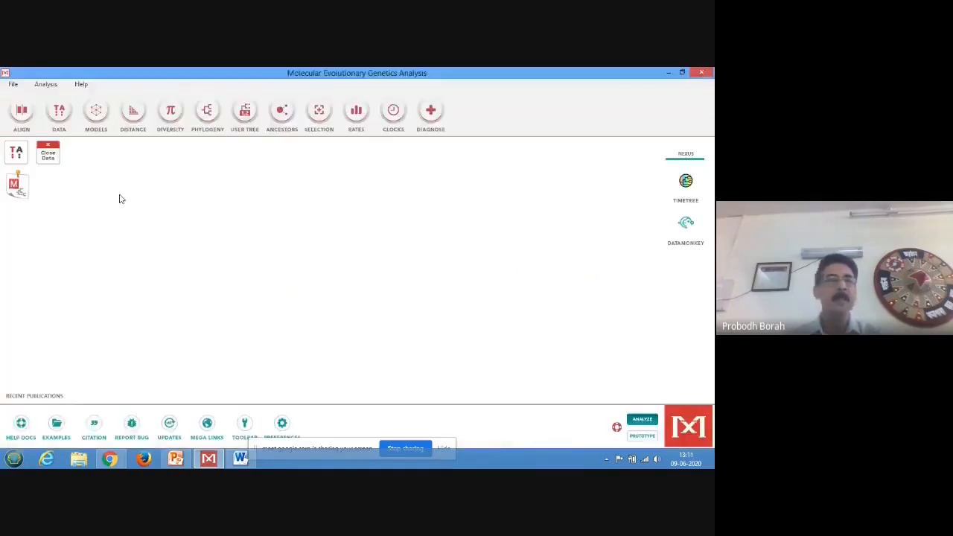
{"action": "left_click", "coordinate": [48, 157]}
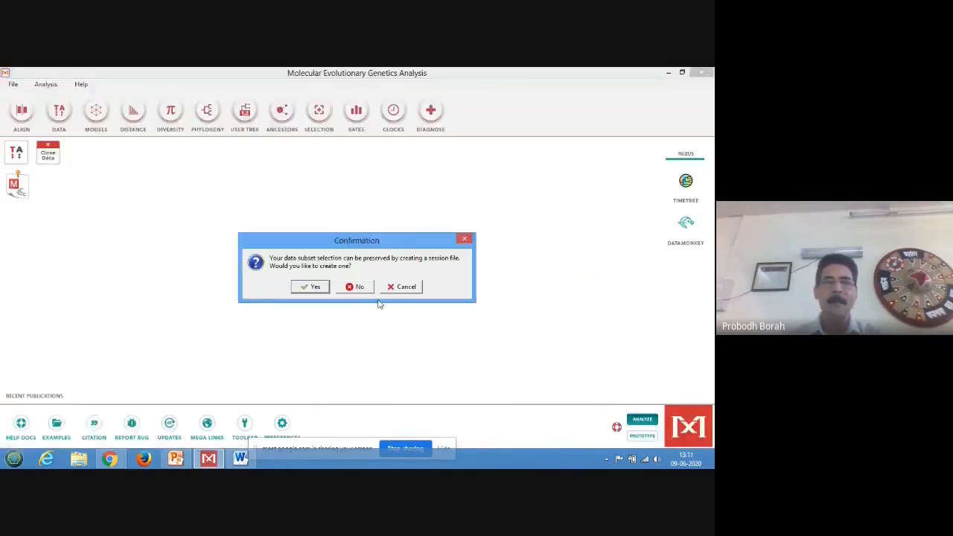
{"action": "left_click", "coordinate": [356, 287]}
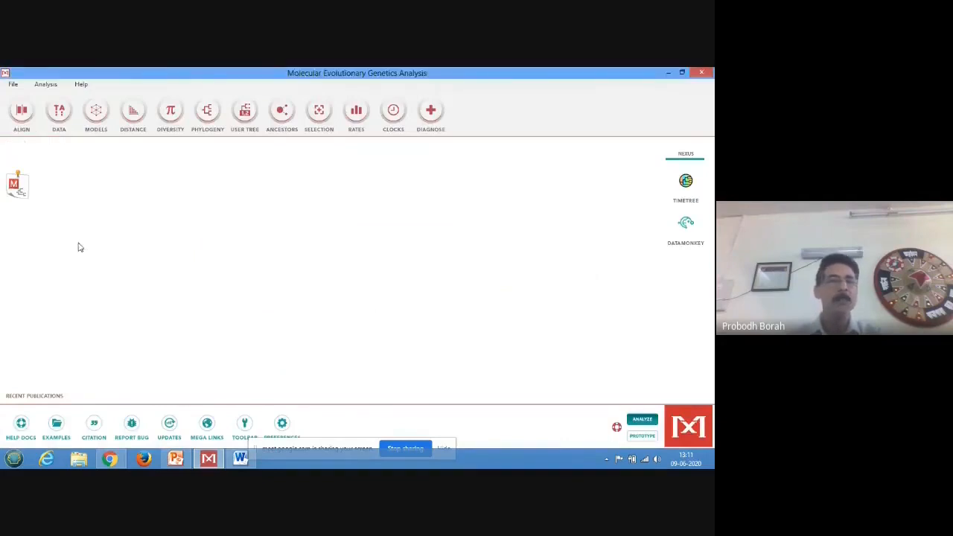
{"action": "double_click", "coordinate": [21, 193]}
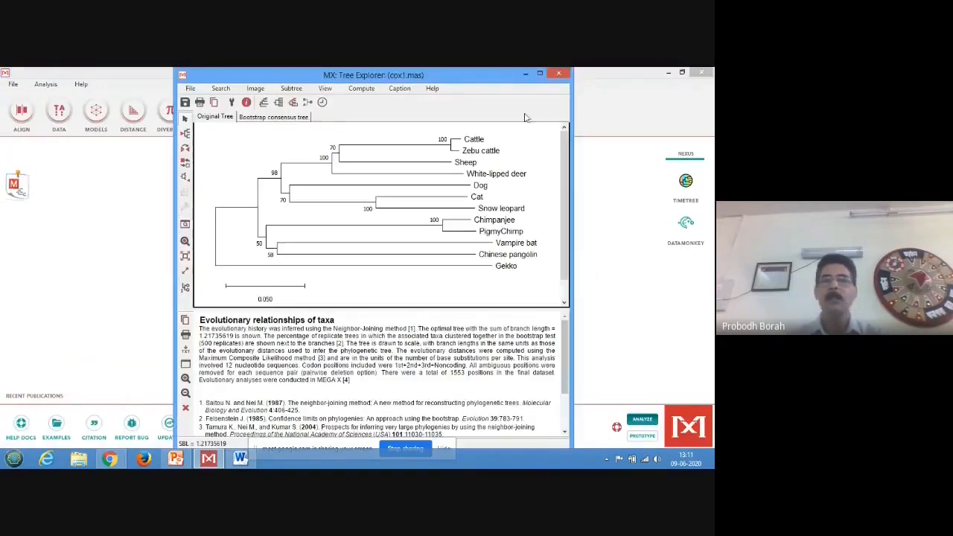
{"action": "left_click", "coordinate": [559, 76]}
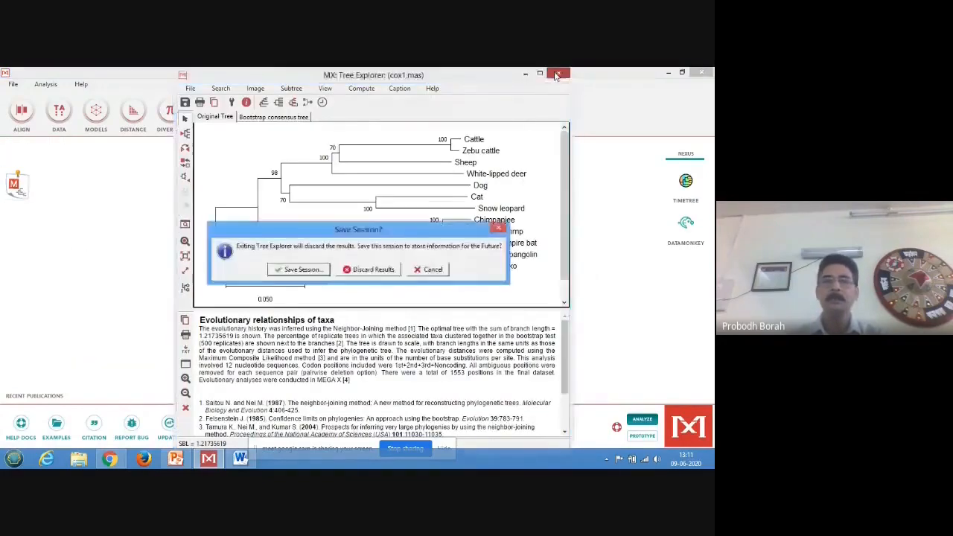
{"action": "left_click", "coordinate": [364, 272]}
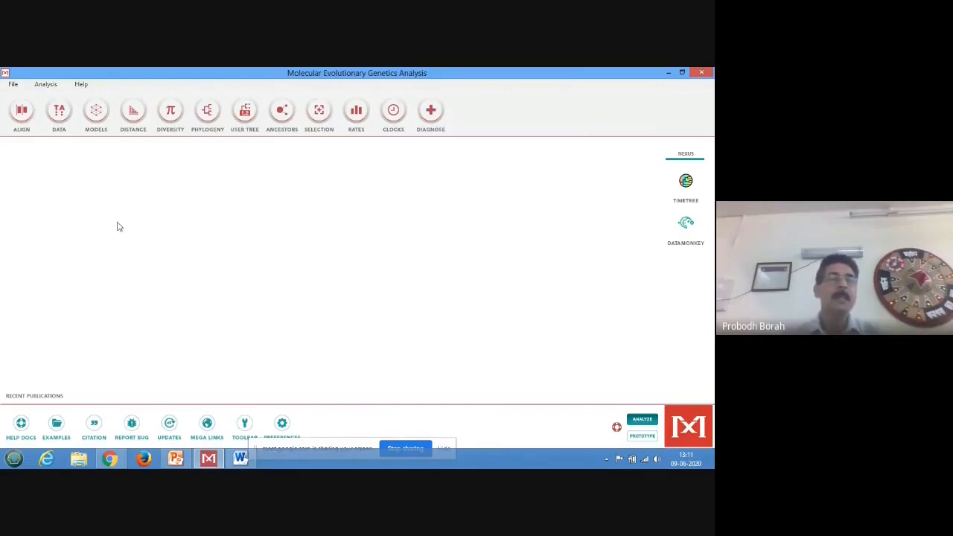
Create a new alignment for protein sequences and reposition the Alignment Explorer window to be fully in view
{"action": "left_click", "coordinate": [22, 113]}
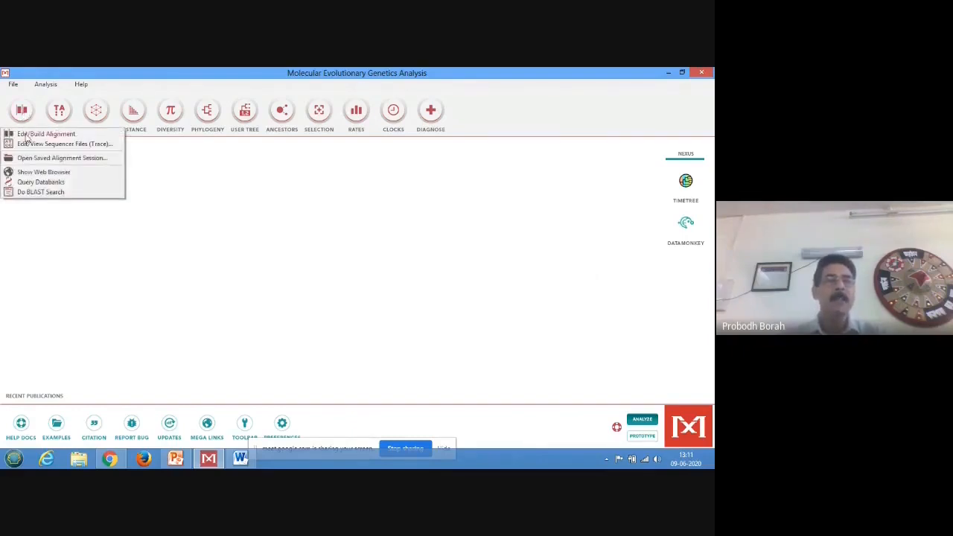
{"action": "left_click", "coordinate": [27, 135]}
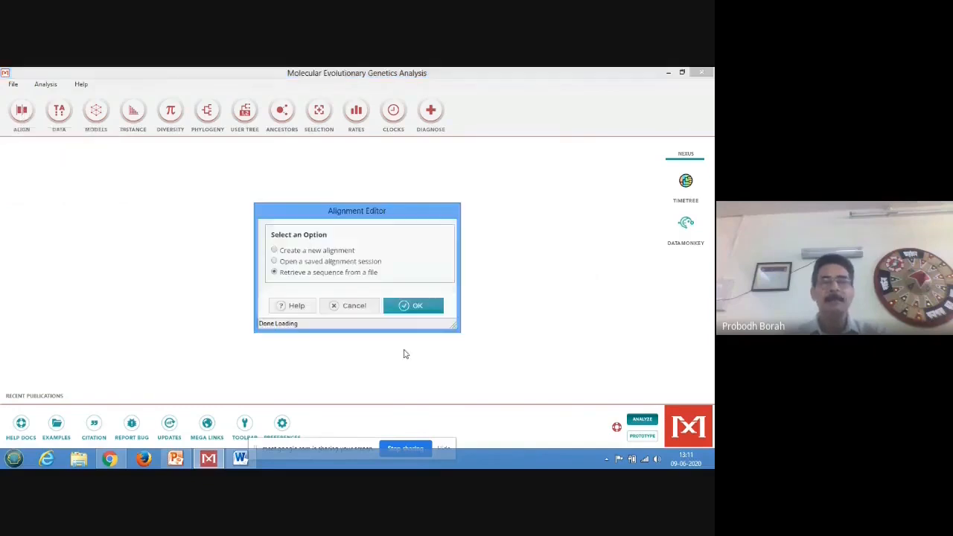
{"action": "left_click", "coordinate": [275, 251]}
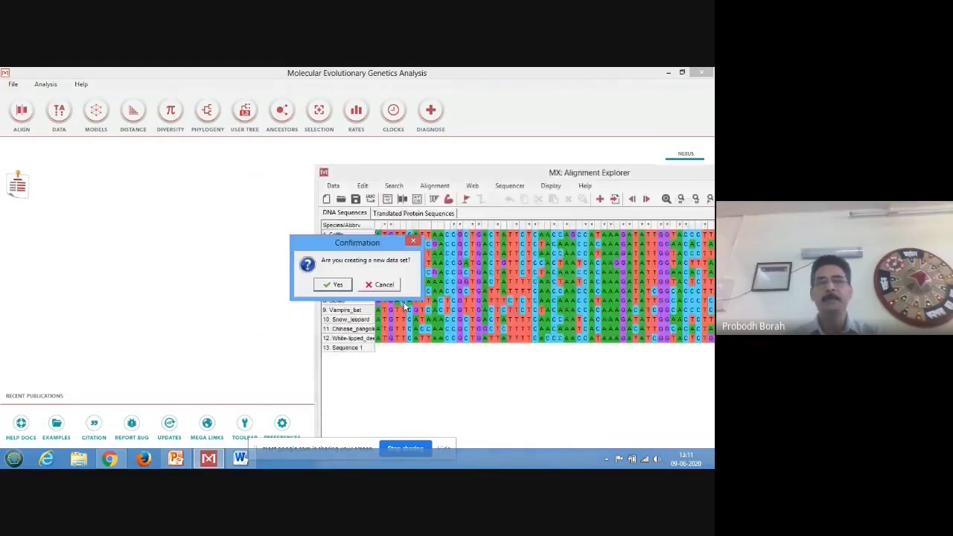
{"action": "left_click", "coordinate": [333, 287]}
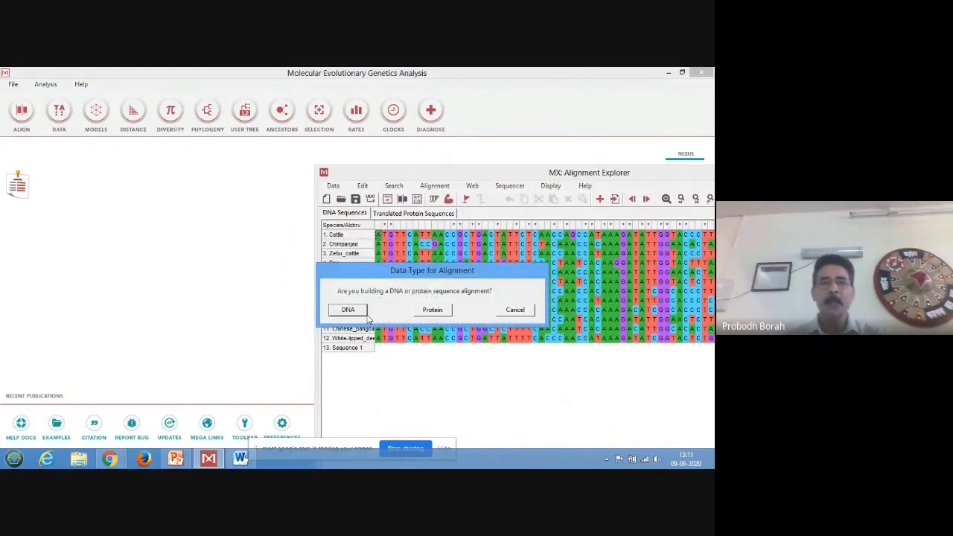
{"action": "left_click", "coordinate": [435, 311]}
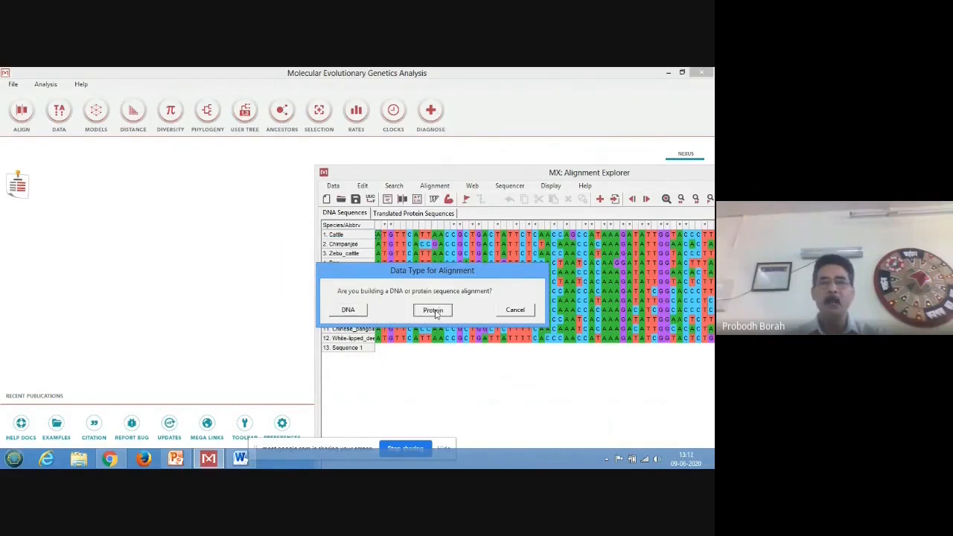
{"action": "left_click_drag", "start_coordinate": [460, 173], "coordinate": [233, 149]}
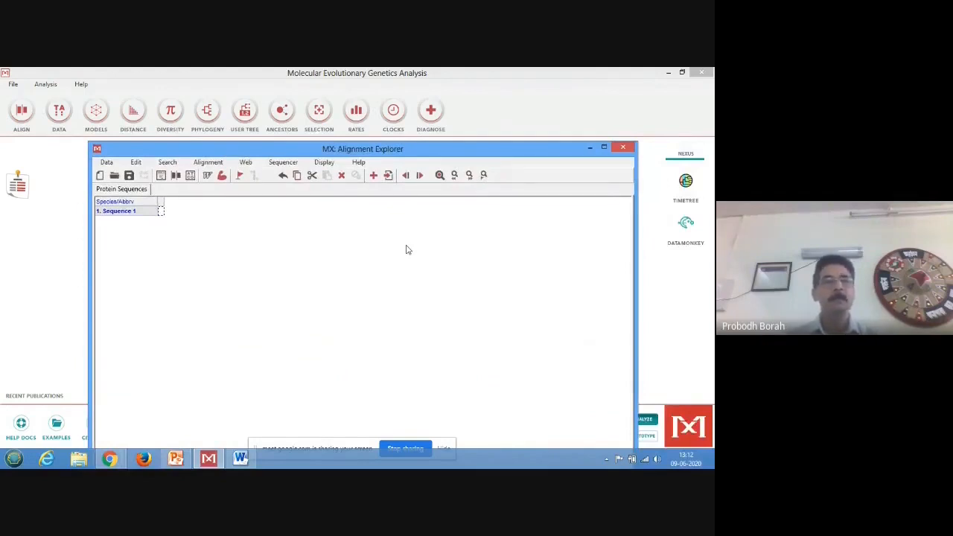
Insert the sequences from the Desktop text document named test into the protein alignment
{"action": "left_click", "coordinate": [136, 163]}
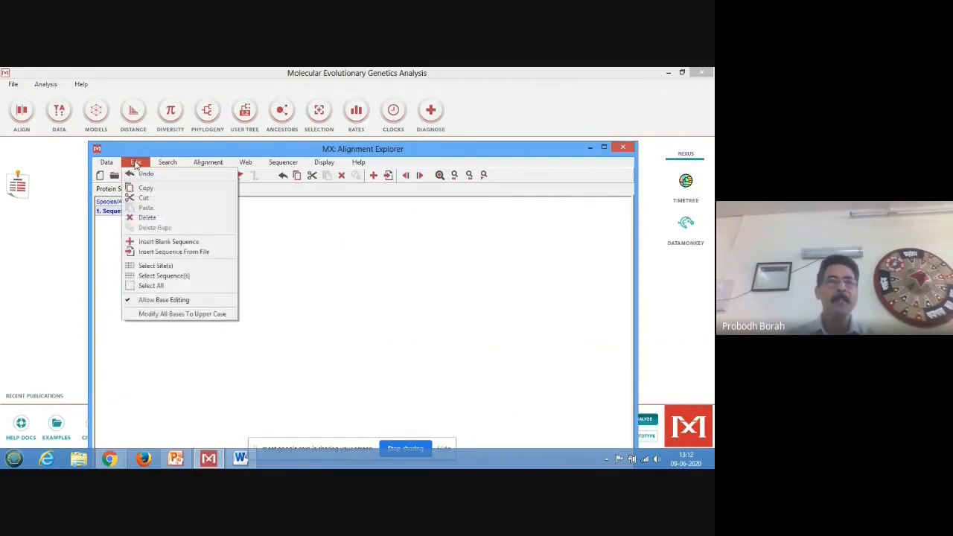
{"action": "left_click", "coordinate": [169, 253]}
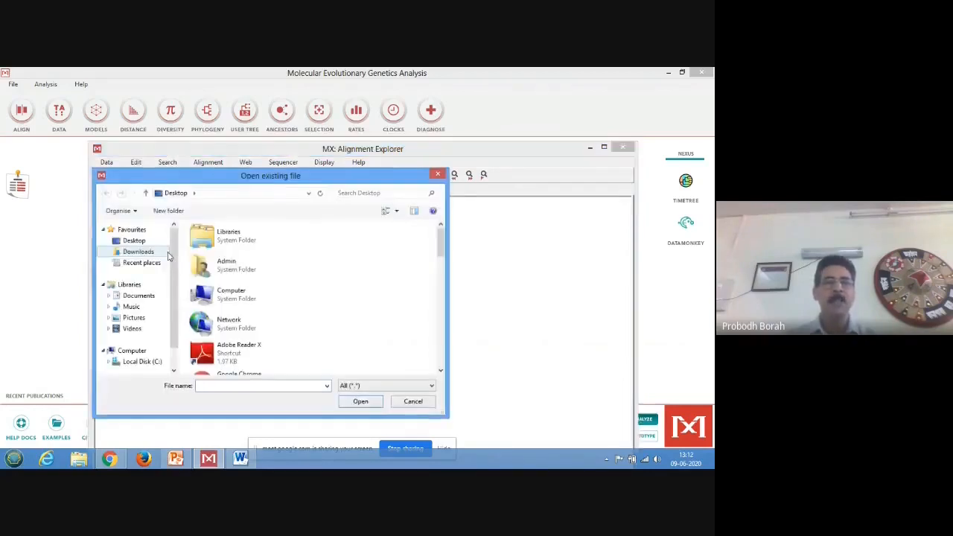
{"action": "left_click", "coordinate": [134, 241]}
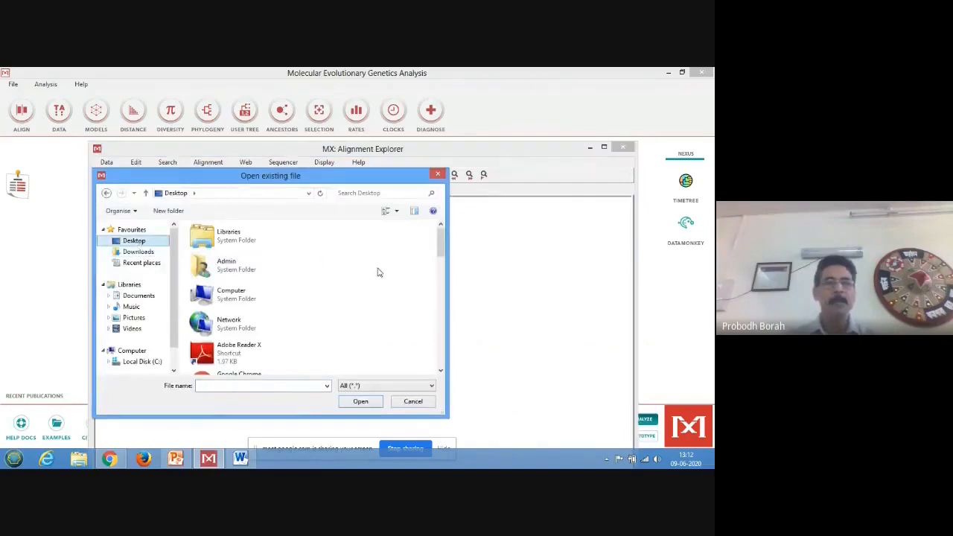
{"action": "left_click_drag", "start_coordinate": [442, 238], "coordinate": [440, 358]}
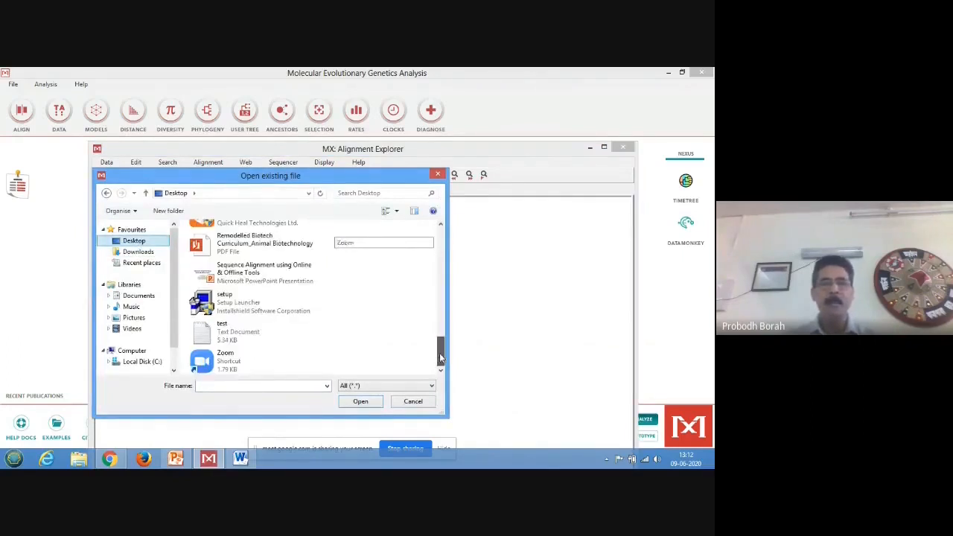
{"action": "double_click", "coordinate": [226, 335]}
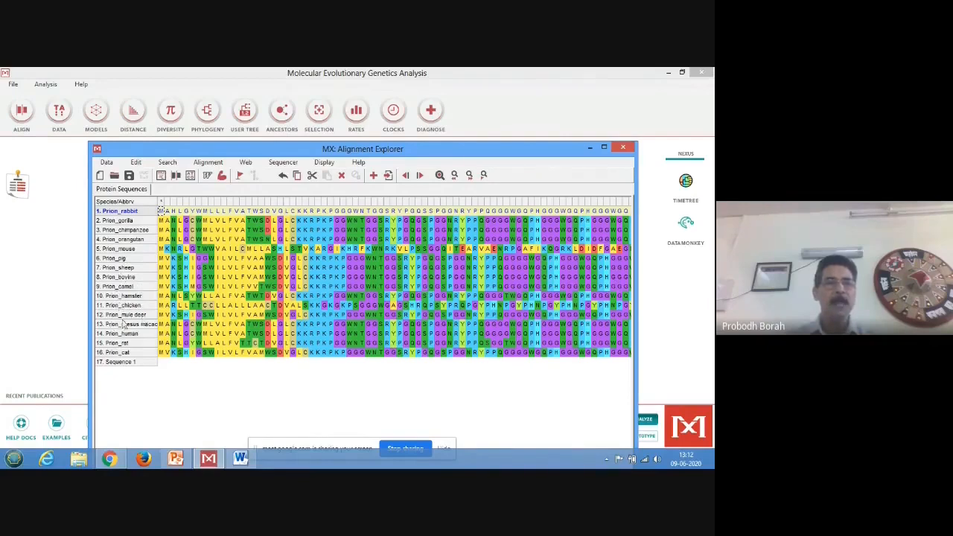
{"action": "left_click", "coordinate": [153, 323]}
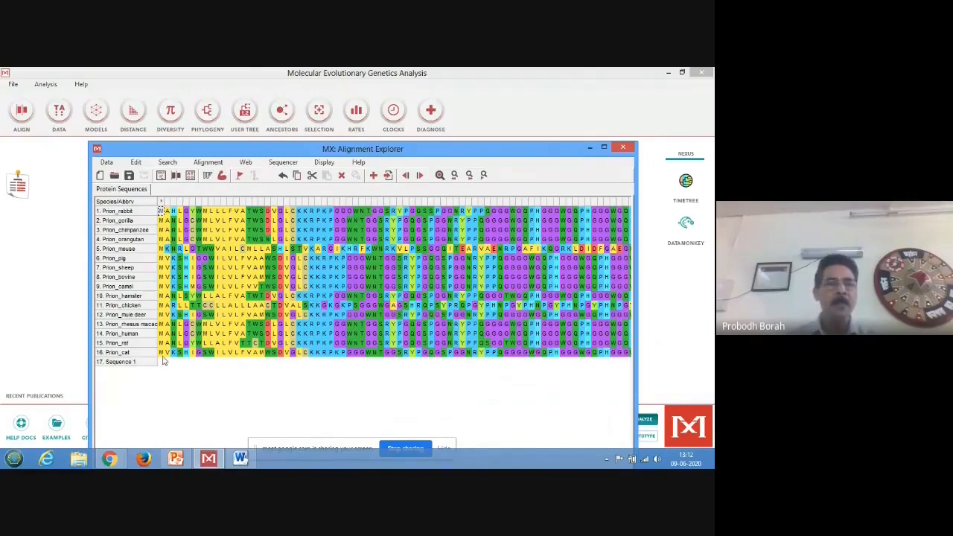
{"action": "left_click", "coordinate": [136, 308]}
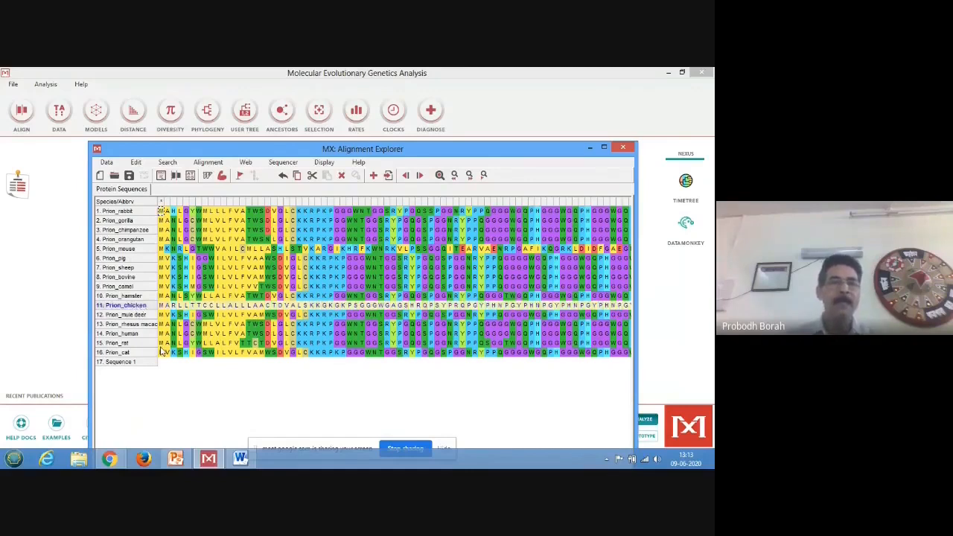
{"action": "left_click", "coordinate": [215, 374]}
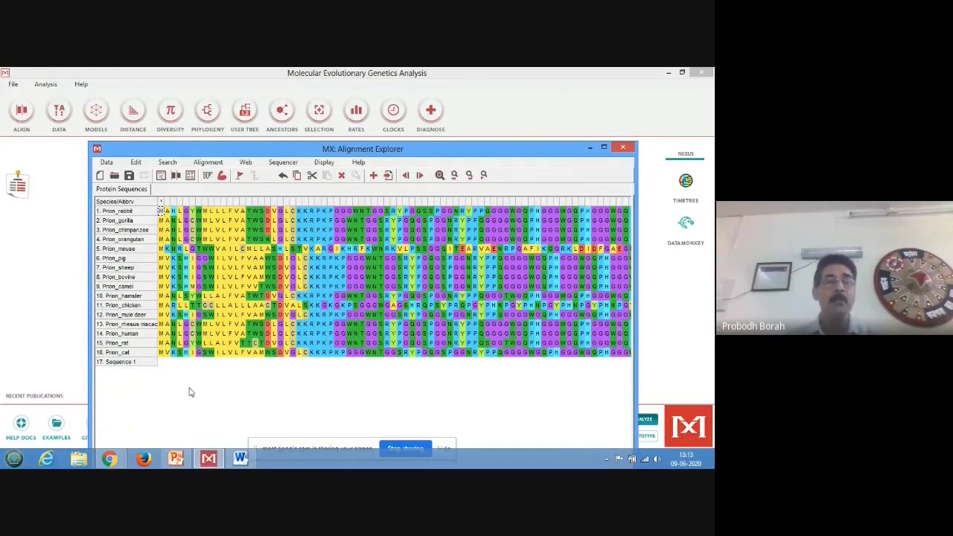
Align the sequences from Prion_rabbit through Prion_cat by ClustalW, leaving out the blank Sequence 1 and keeping the preset options
{"action": "left_click", "coordinate": [121, 211]}
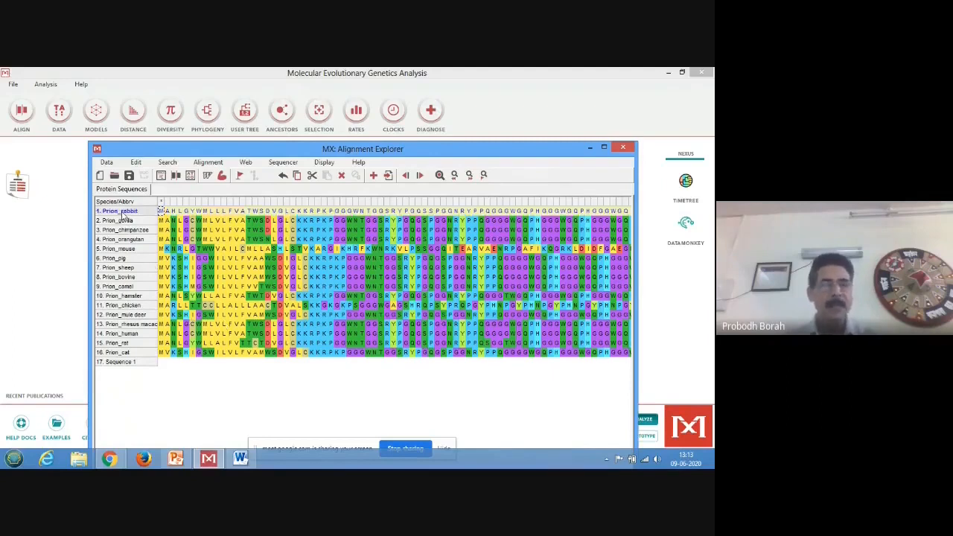
{"action": "left_click", "coordinate": [126, 354], "text": "shift"}
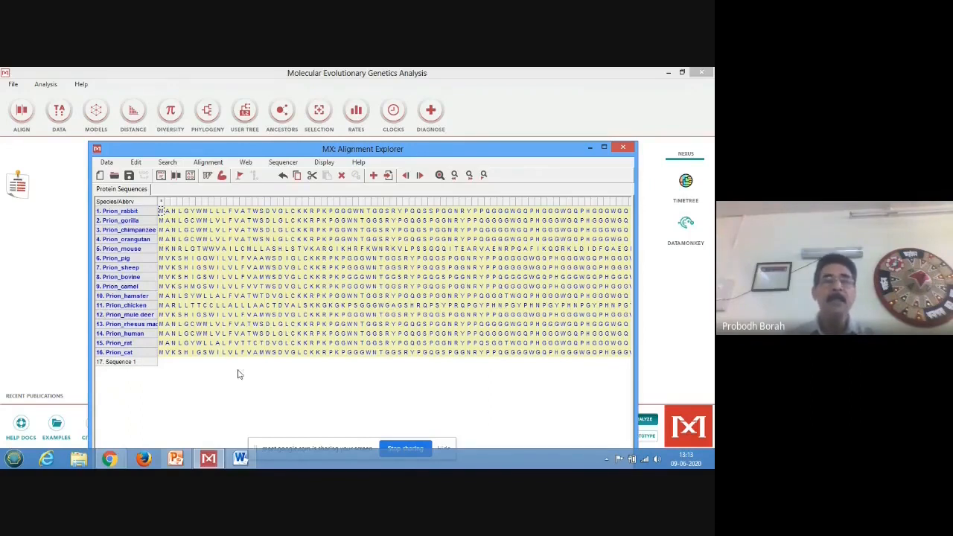
{"action": "left_click", "coordinate": [208, 162]}
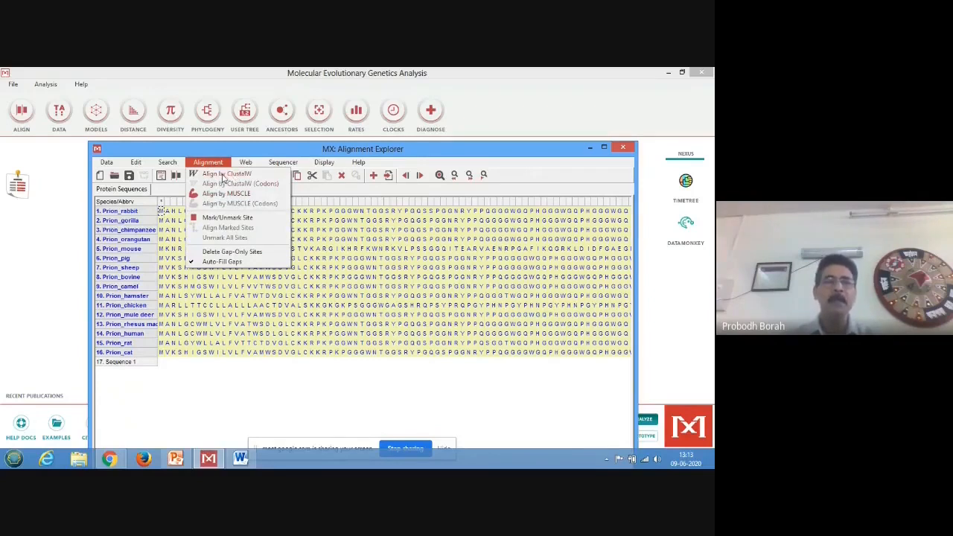
{"action": "left_click", "coordinate": [223, 177]}
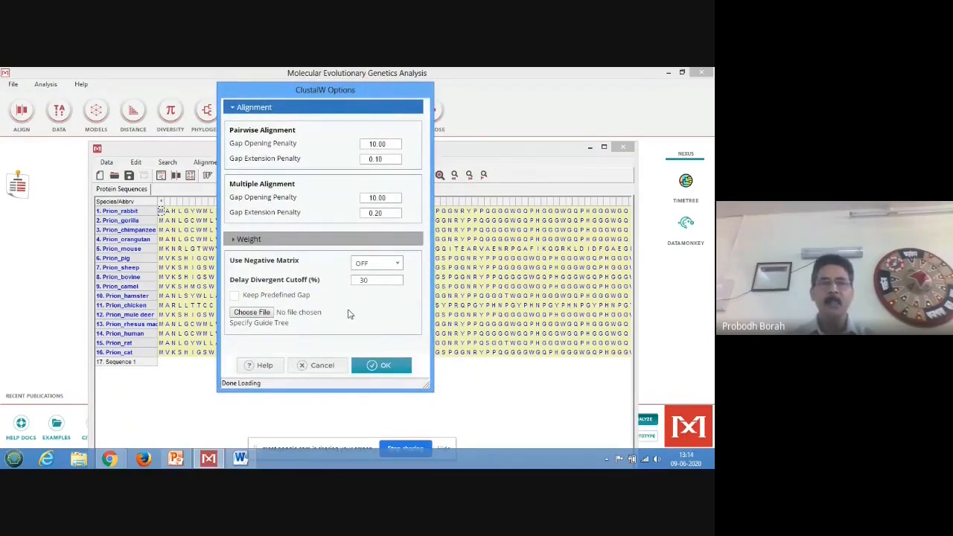
{"action": "left_click", "coordinate": [377, 368]}
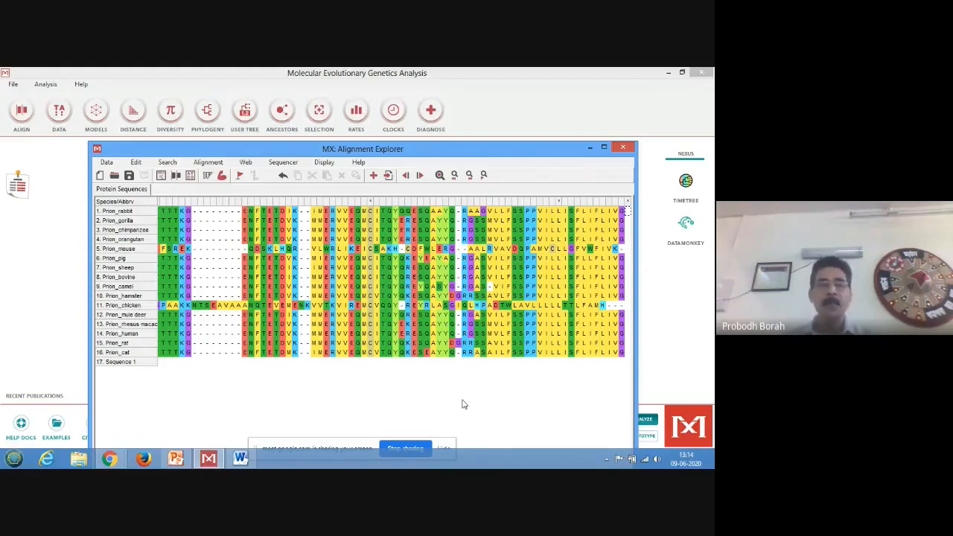
Move the Alignment Explorer window up and examine the aligned prion sequences along their full length for gaps and conserved regions
{"action": "left_click_drag", "start_coordinate": [339, 149], "coordinate": [282, 138]}
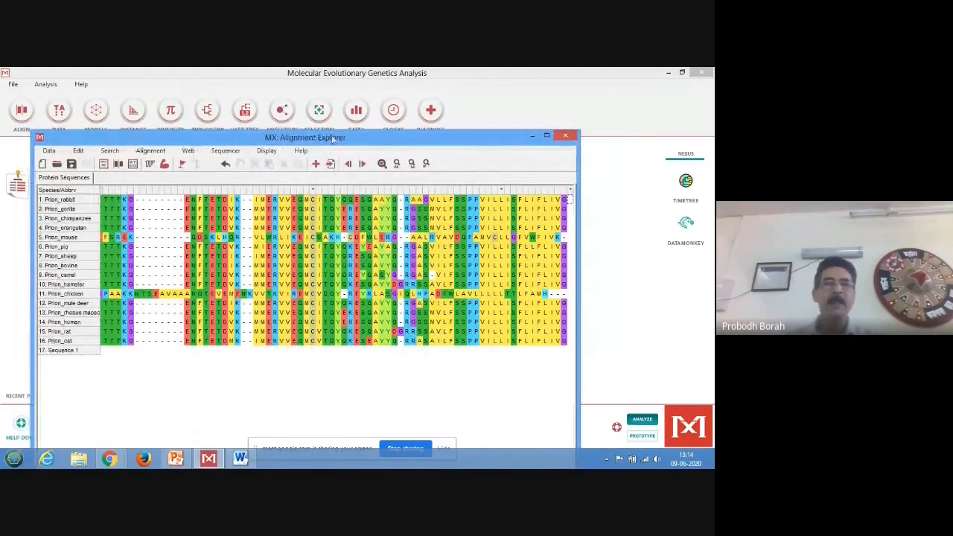
{"action": "left_click_drag", "start_coordinate": [340, 140], "coordinate": [337, 77]}
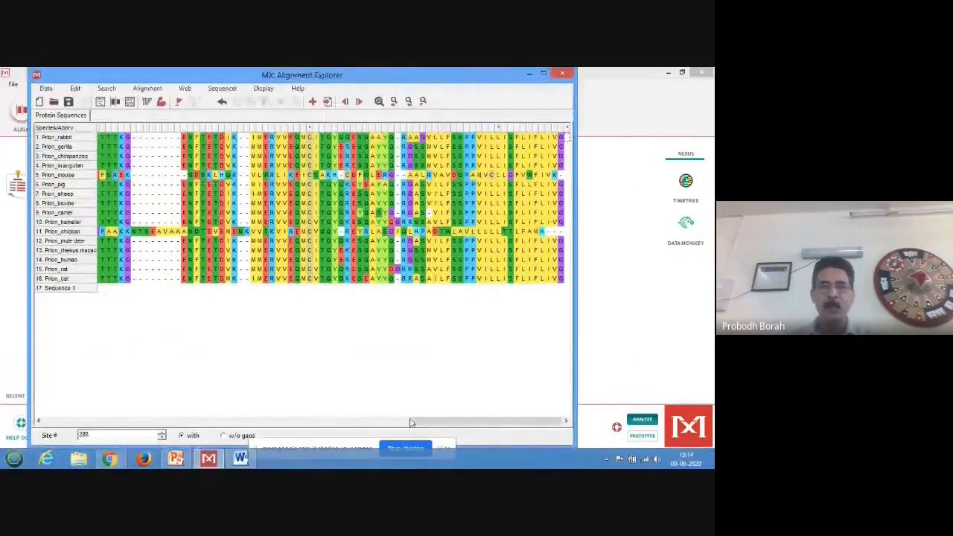
{"action": "left_click_drag", "start_coordinate": [423, 423], "coordinate": [73, 426]}
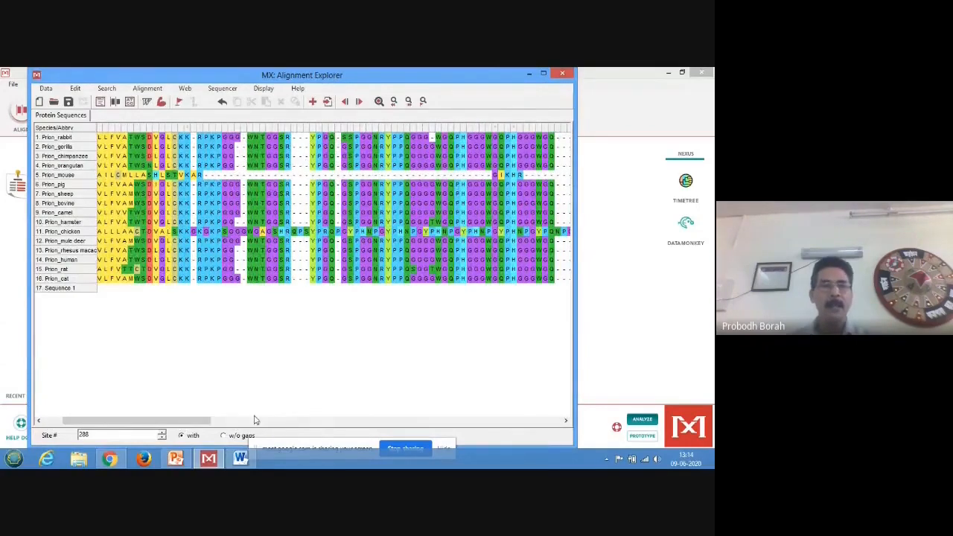
{"action": "left_click_drag", "start_coordinate": [185, 424], "coordinate": [160, 429]}
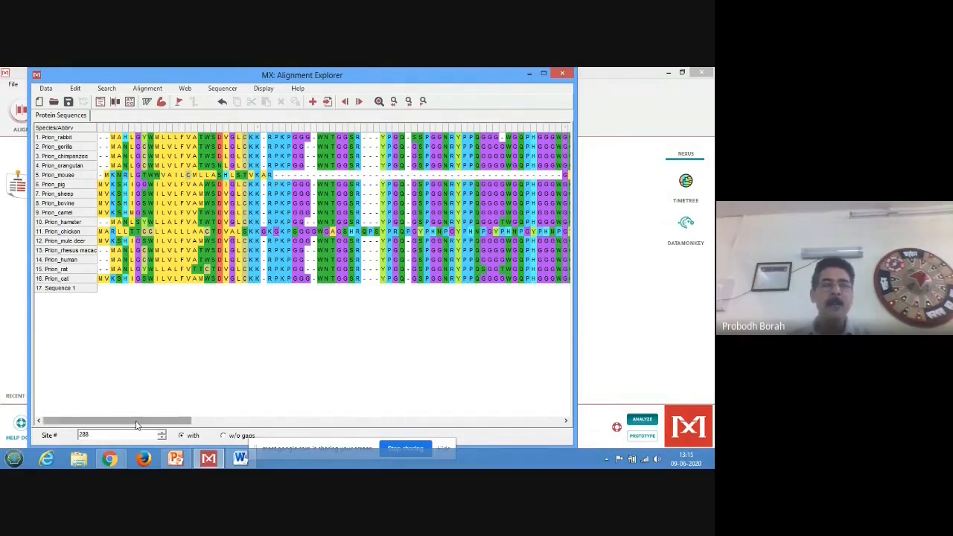
{"action": "left_click_drag", "start_coordinate": [136, 425], "coordinate": [183, 426]}
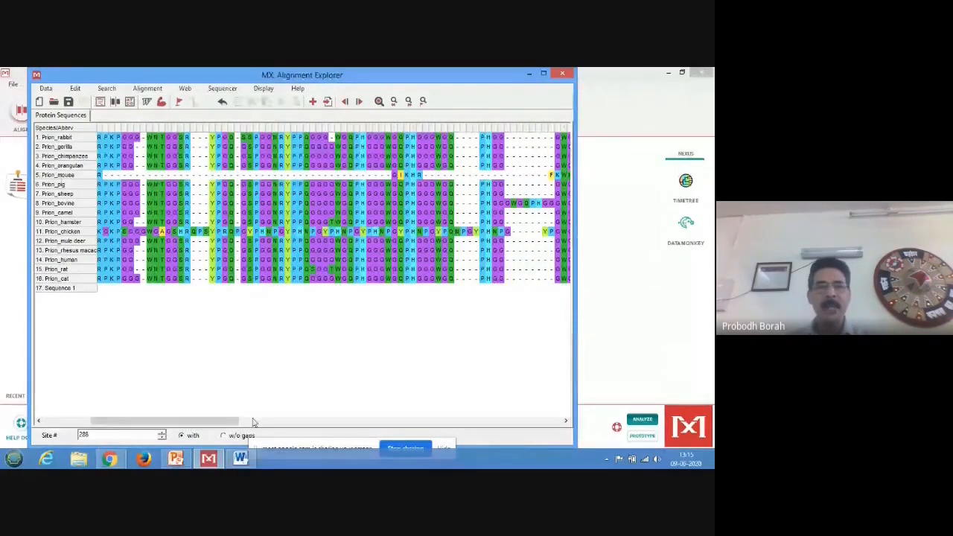
{"action": "left_click_drag", "start_coordinate": [222, 427], "coordinate": [292, 424]}
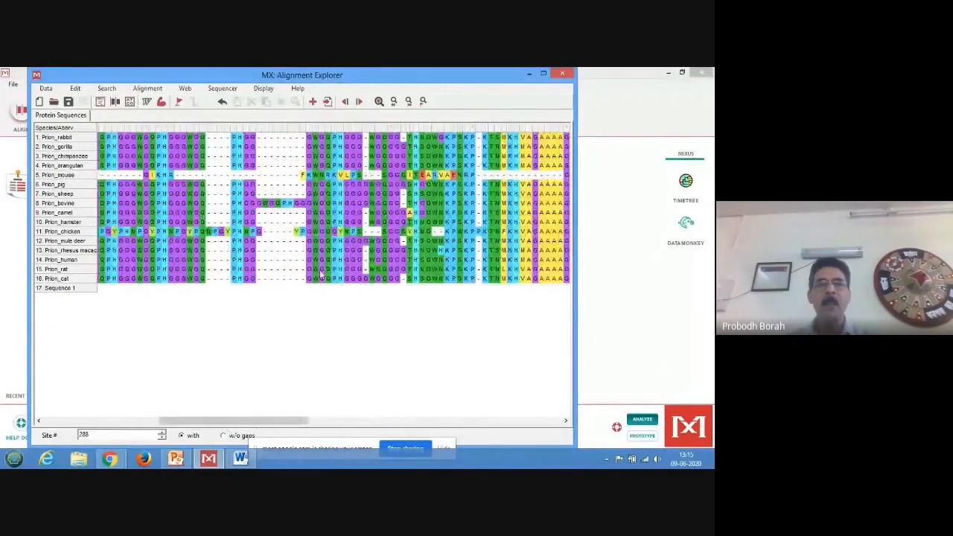
{"action": "left_click_drag", "start_coordinate": [281, 426], "coordinate": [346, 424]}
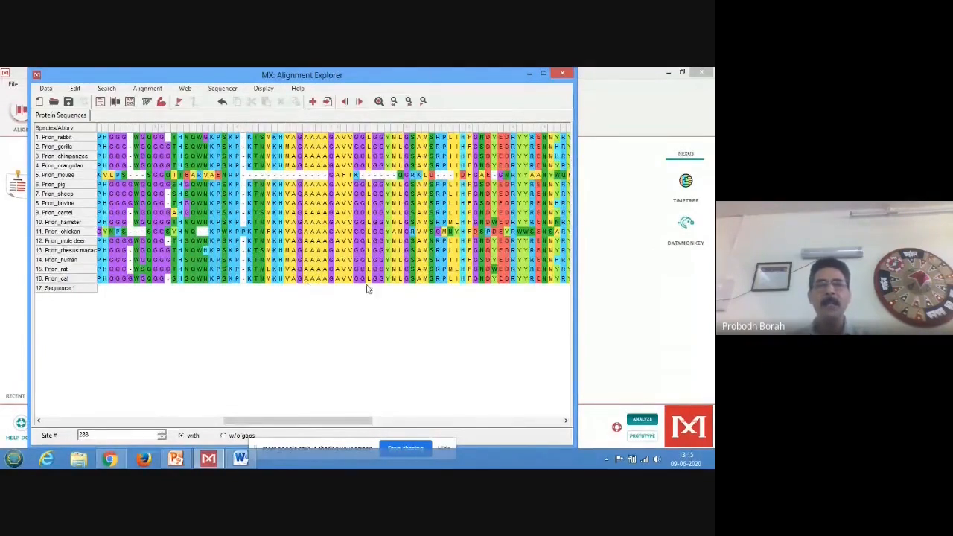
{"action": "left_click_drag", "start_coordinate": [353, 423], "coordinate": [553, 430]}
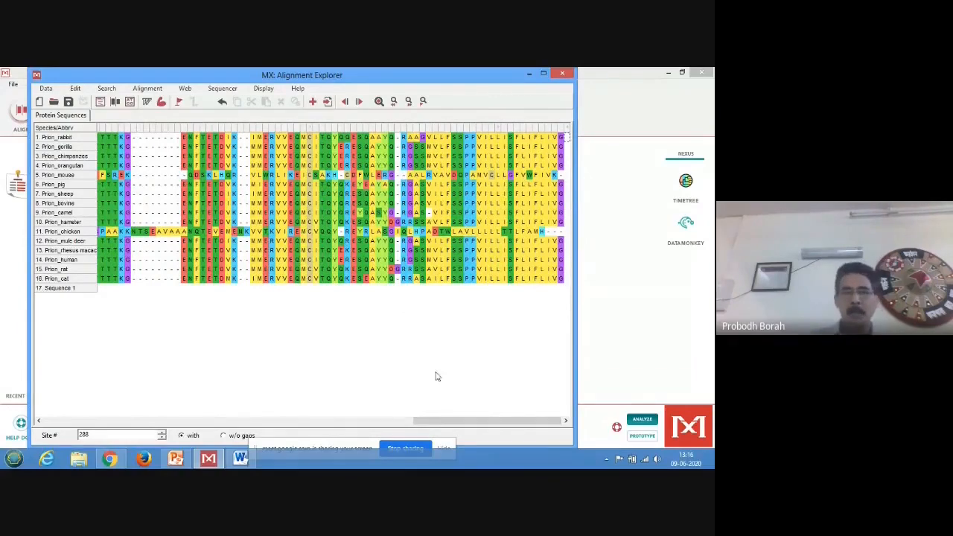
{"action": "left_click_drag", "start_coordinate": [448, 421], "coordinate": [95, 423]}
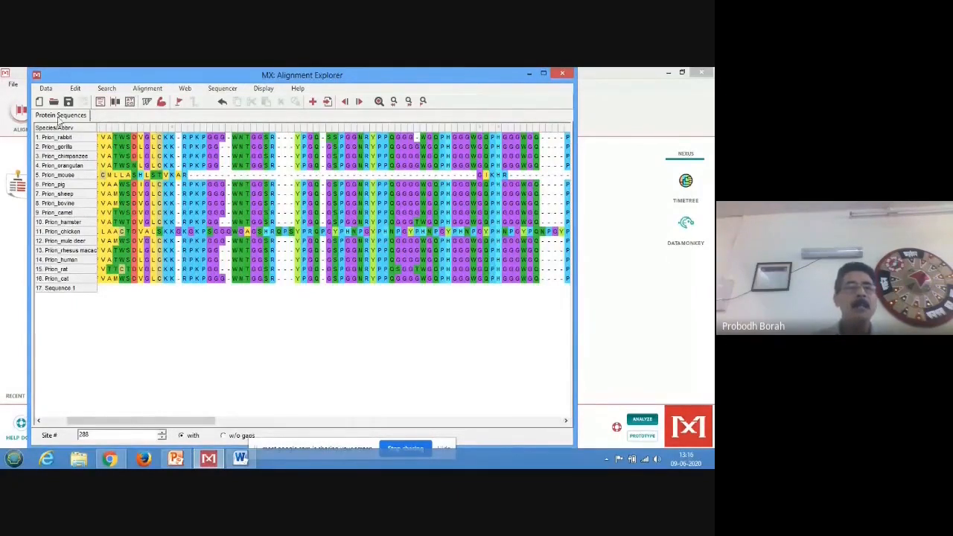
Save the alignment session on the Desktop under the file name prion
{"action": "left_click", "coordinate": [46, 90]}
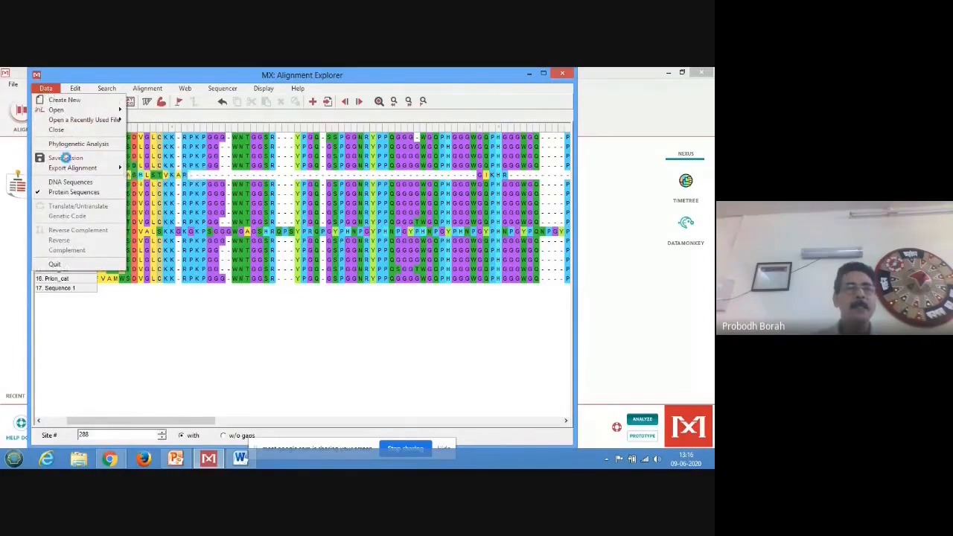
{"action": "left_click", "coordinate": [65, 157]}
{"action": "left_click", "coordinate": [117, 290]}
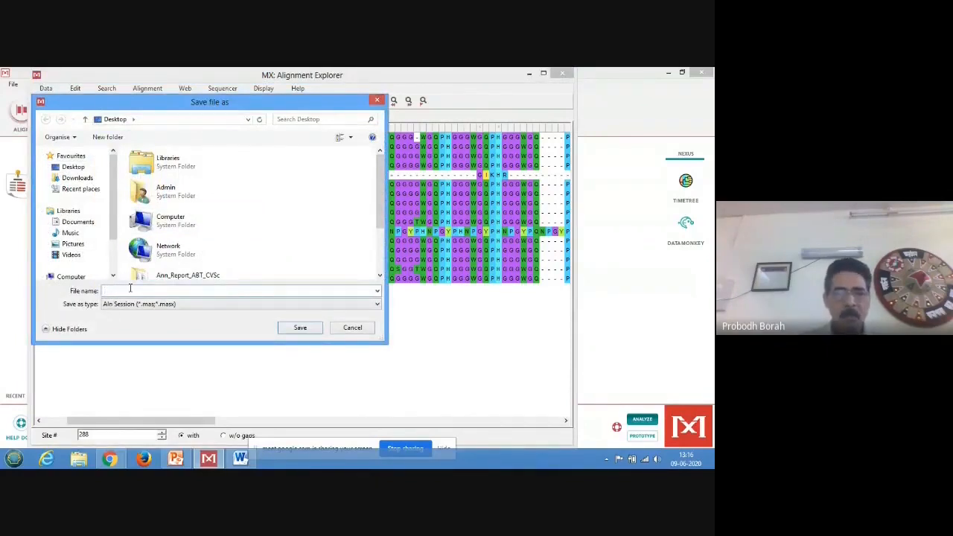
{"action": "type", "text": "prion"}
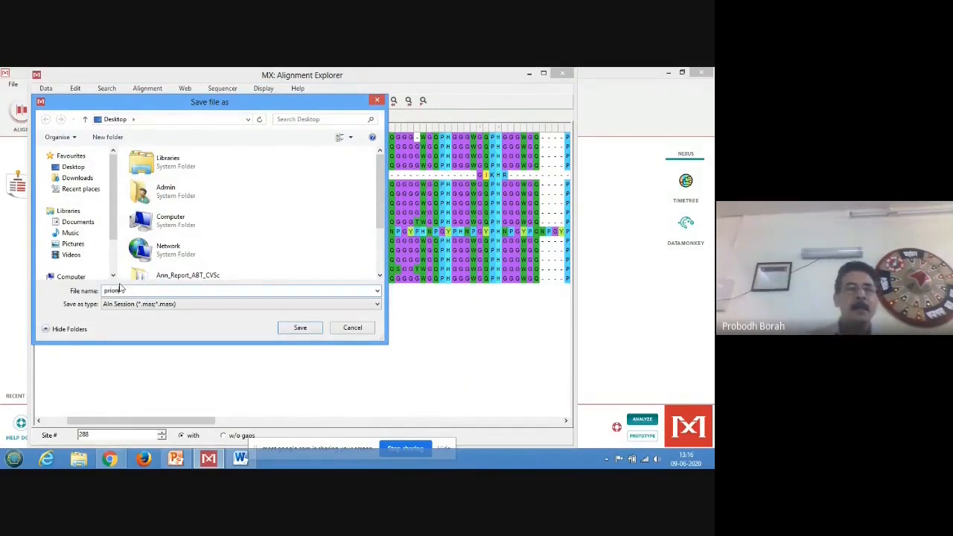
{"action": "left_click", "coordinate": [73, 167]}
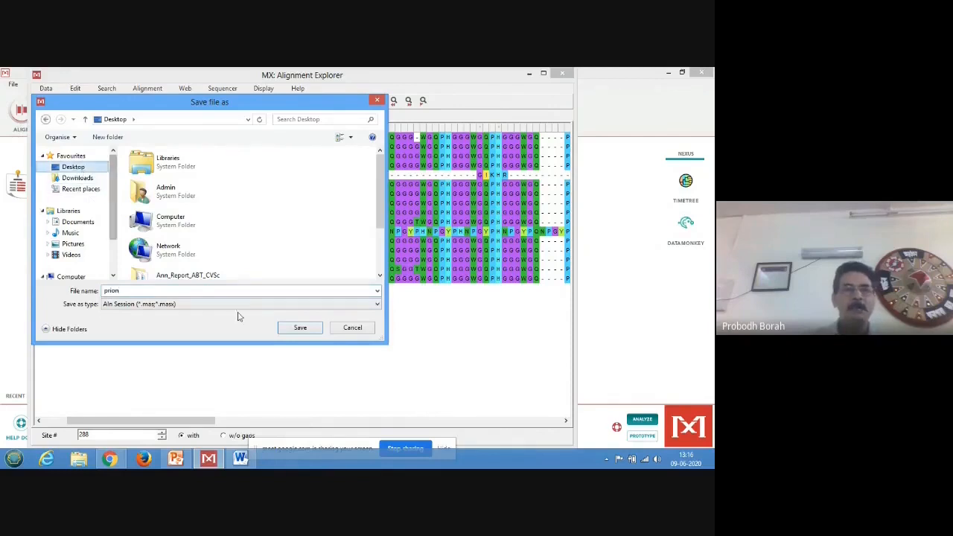
{"action": "left_click", "coordinate": [314, 330]}
{"action": "left_click", "coordinate": [316, 332]}
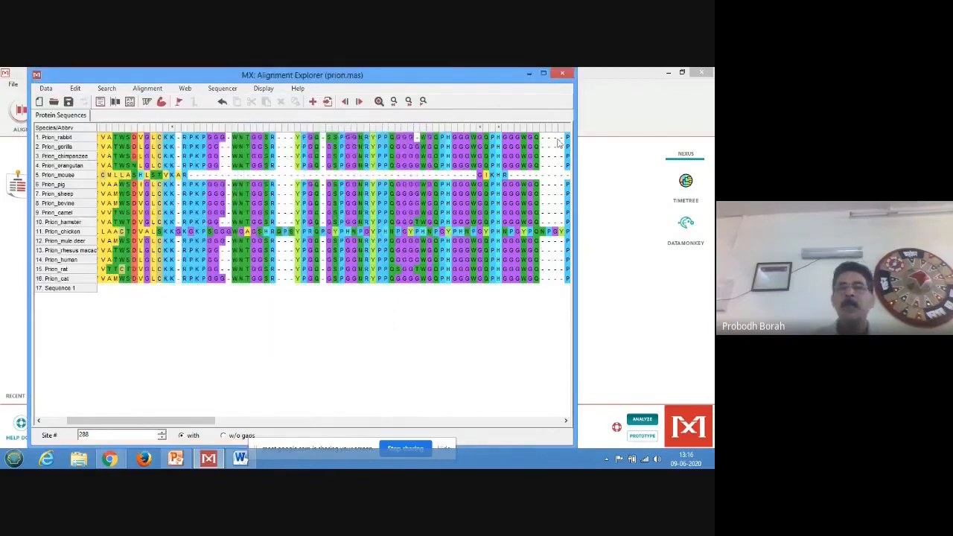
Close the Alignment Explorer and minimize the main MEGA window to switch to the PowerPoint presentation
{"action": "left_click", "coordinate": [566, 74]}
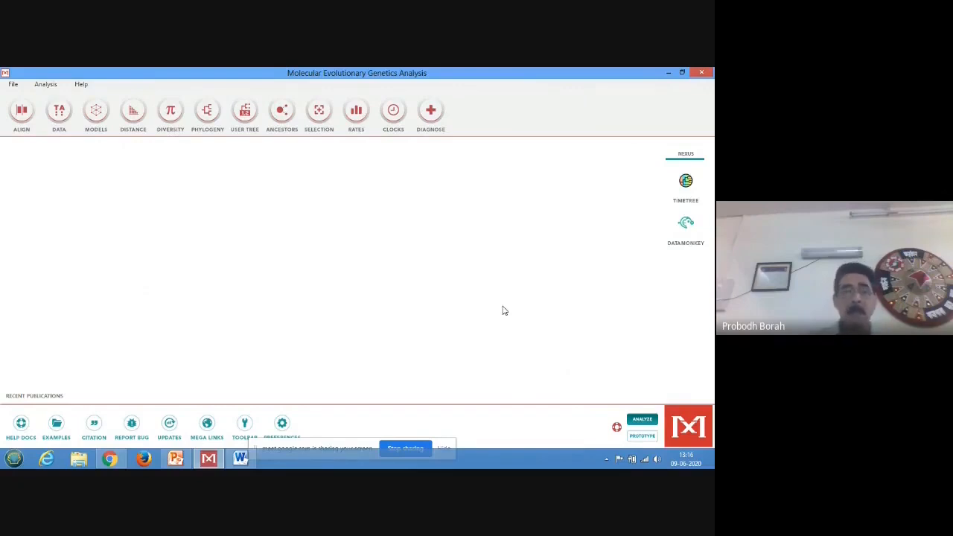
{"action": "left_click", "coordinate": [668, 72]}
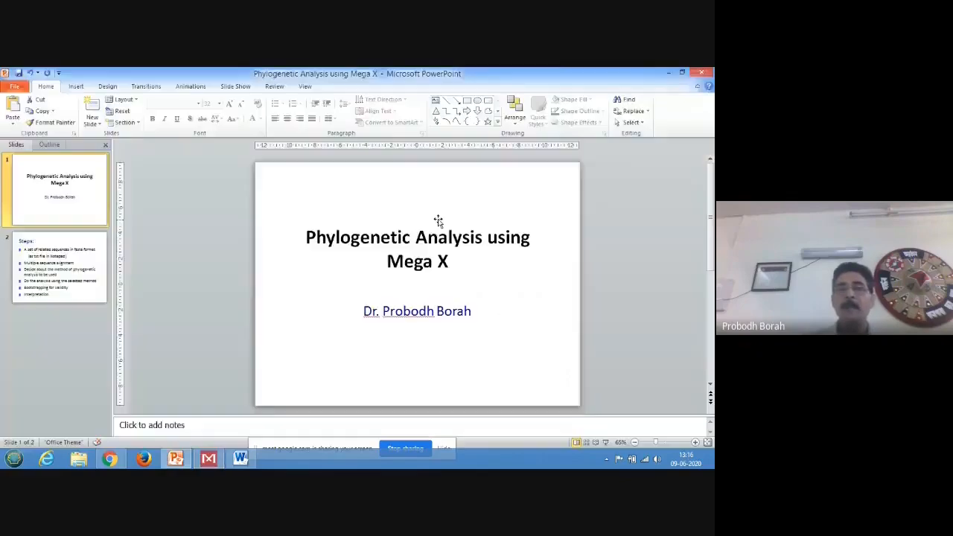
Close the PowerPoint presentation and return from the desktop to the main MEGA window
{"action": "left_click", "coordinate": [702, 72]}
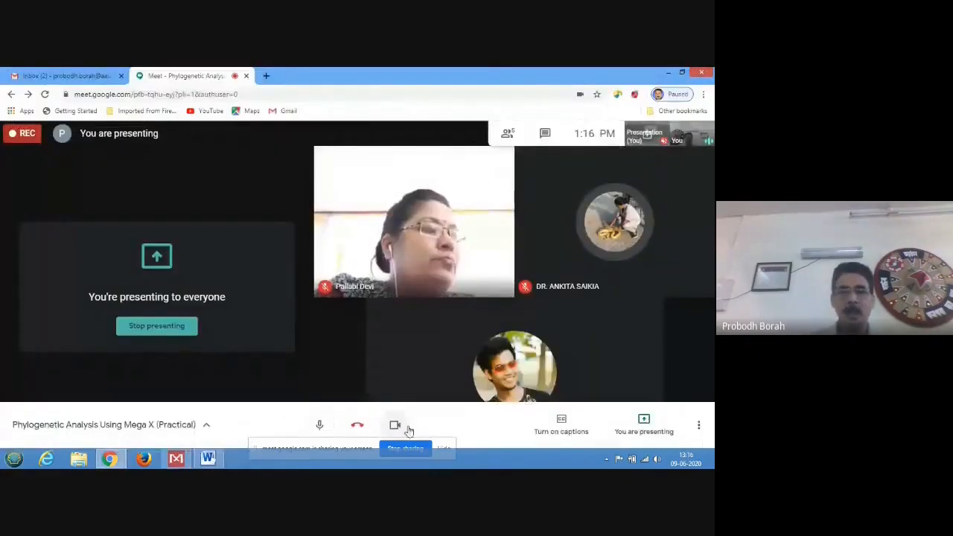
{"action": "left_click", "coordinate": [713, 466]}
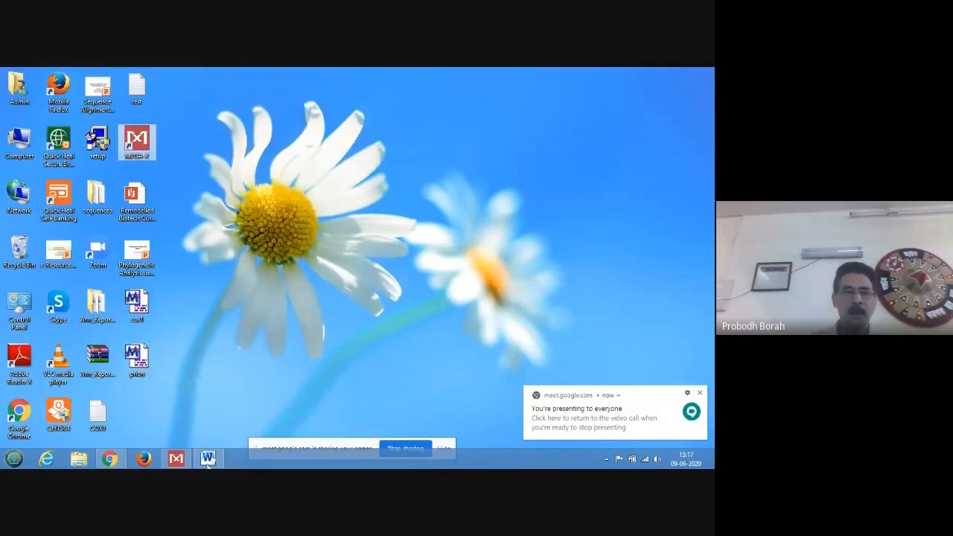
{"action": "left_click", "coordinate": [176, 459]}
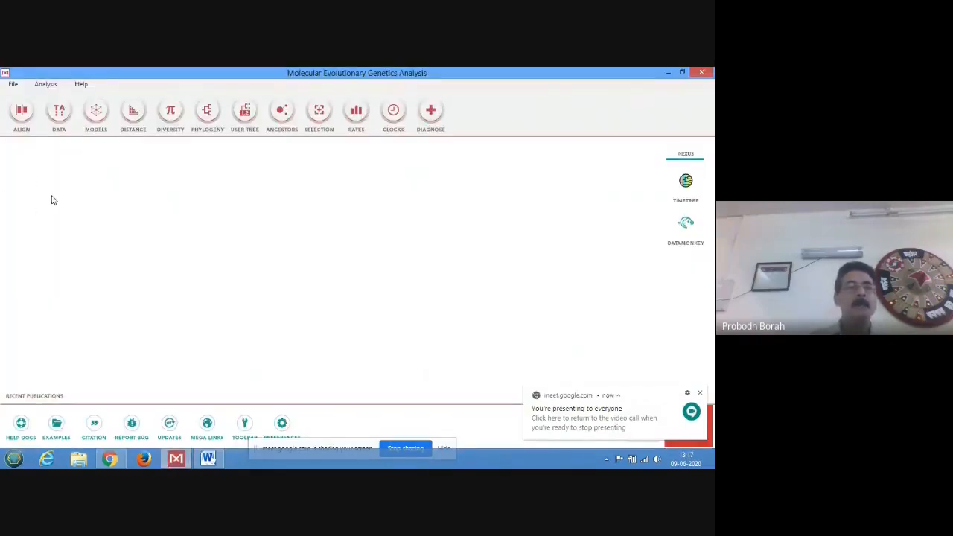
Open the prion alignment session from the Desktop and load it for analysis
{"action": "left_click", "coordinate": [14, 87]}
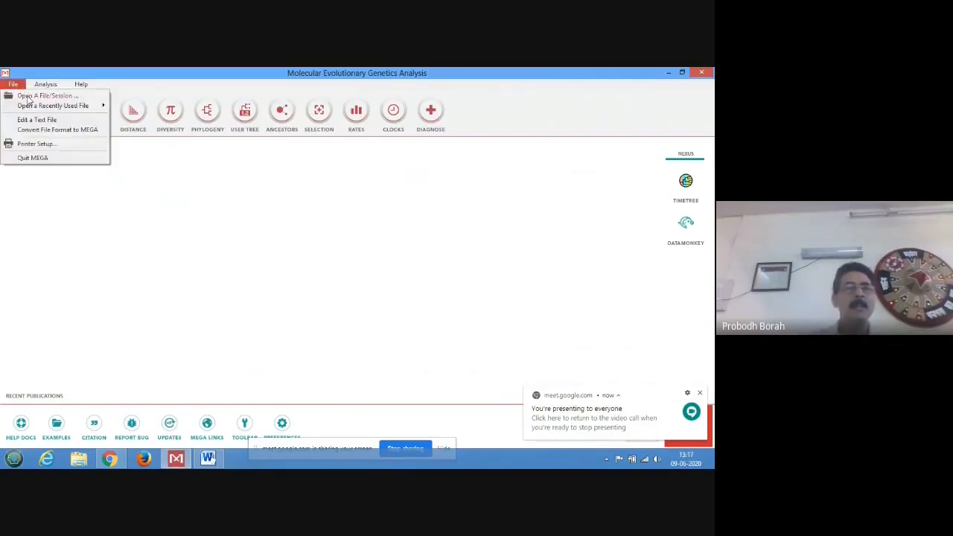
{"action": "left_click", "coordinate": [33, 96]}
{"action": "left_click_drag", "start_coordinate": [350, 169], "coordinate": [356, 286]}
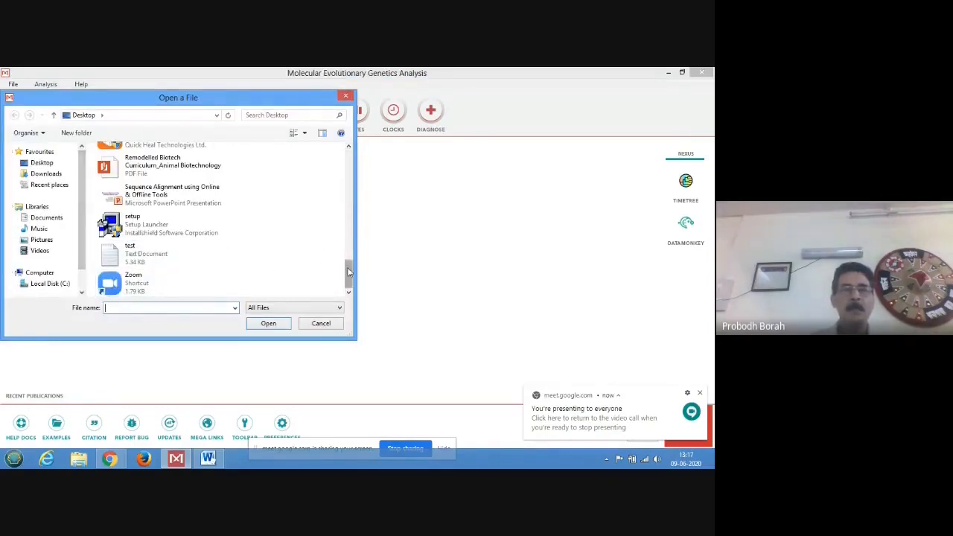
{"action": "left_click_drag", "start_coordinate": [351, 278], "coordinate": [350, 253]}
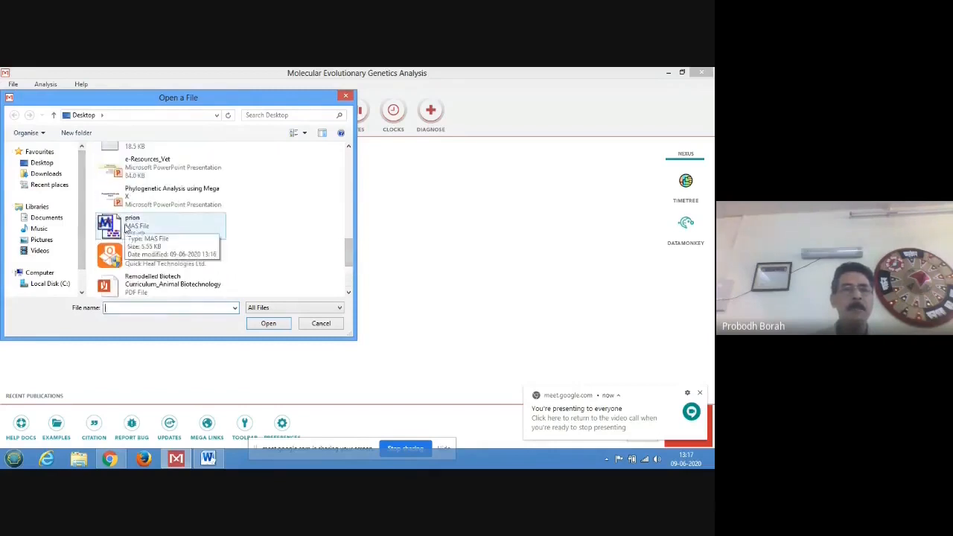
{"action": "left_click", "coordinate": [125, 227]}
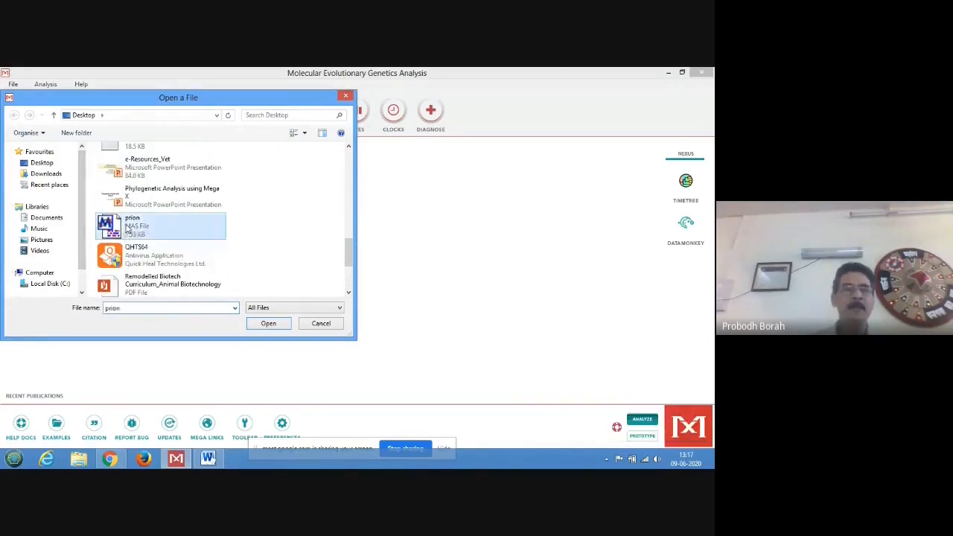
{"action": "left_click", "coordinate": [268, 323]}
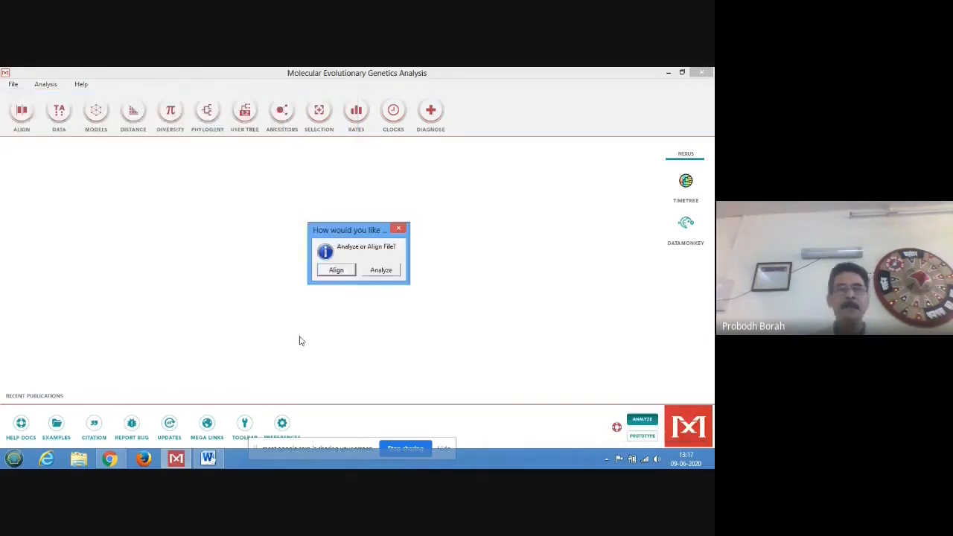
{"action": "left_click", "coordinate": [381, 270]}
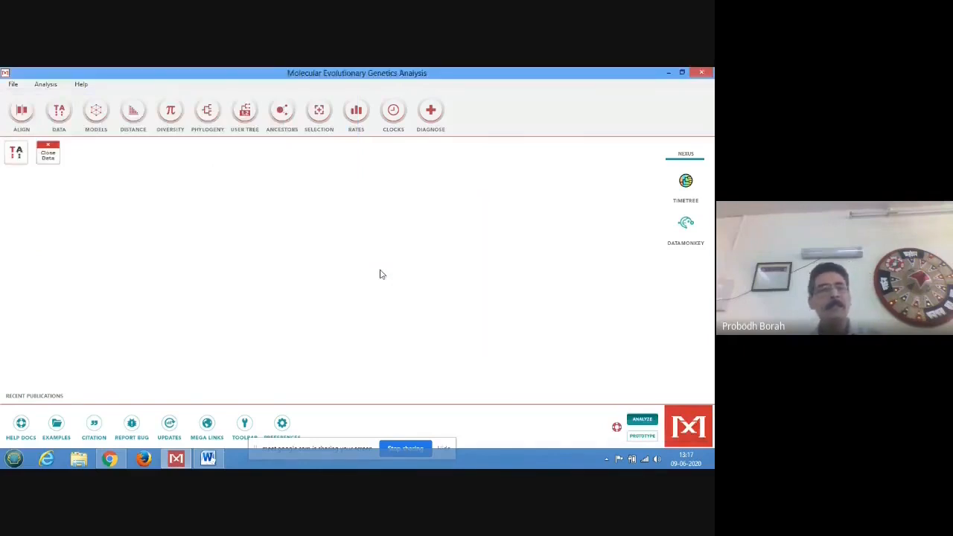
View the loaded prion sequences in the Sequence Data Explorer and close it
{"action": "left_click", "coordinate": [16, 156]}
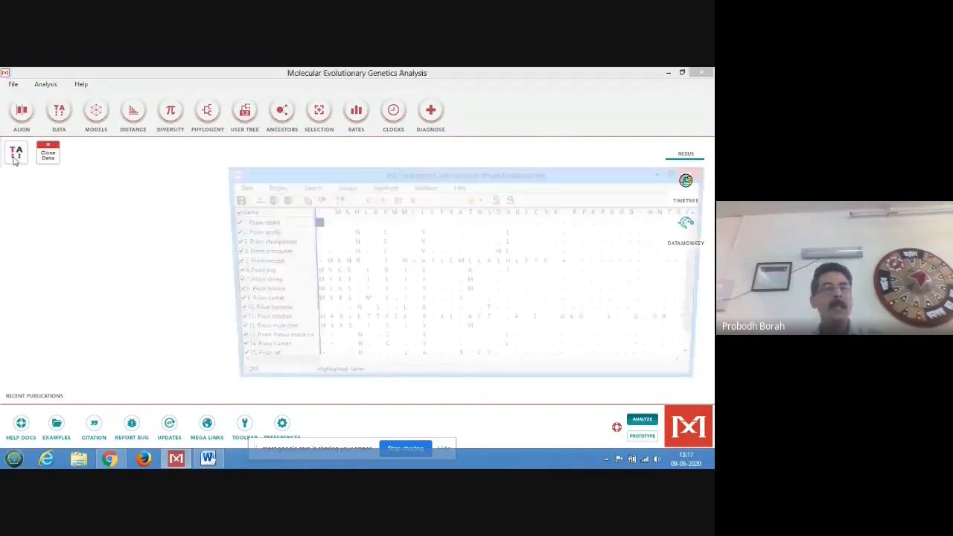
{"action": "left_click_drag", "start_coordinate": [507, 181], "coordinate": [354, 176]}
{"action": "left_click", "coordinate": [583, 199]}
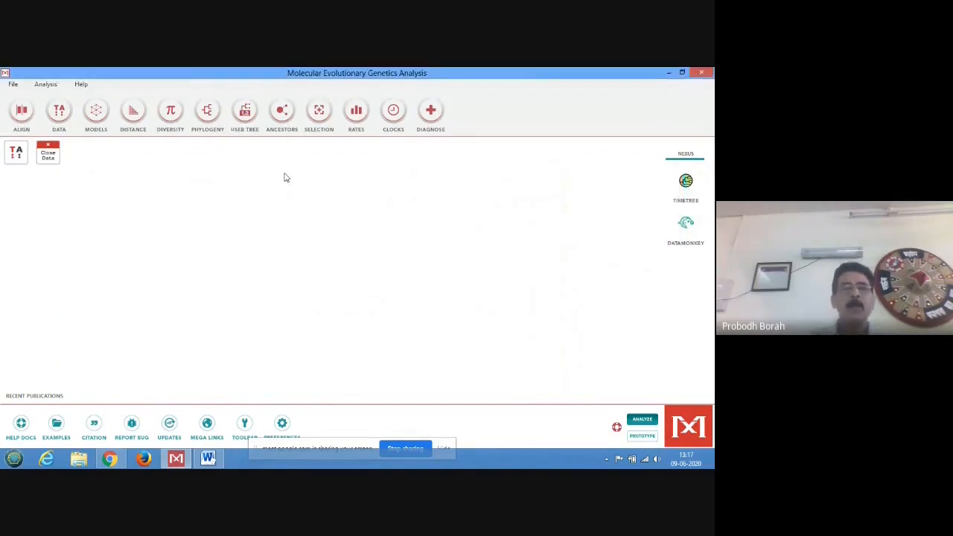
Try to construct a UPGMA tree from the active prion data with 500 bootstrap replications, the Poisson model and pairwise deletion
{"action": "left_click", "coordinate": [207, 117]}
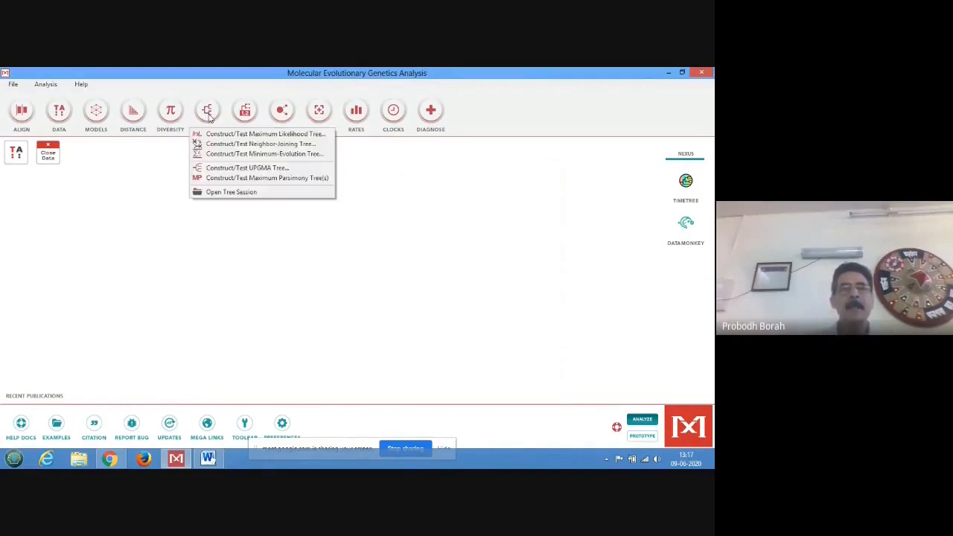
{"action": "left_click", "coordinate": [229, 171]}
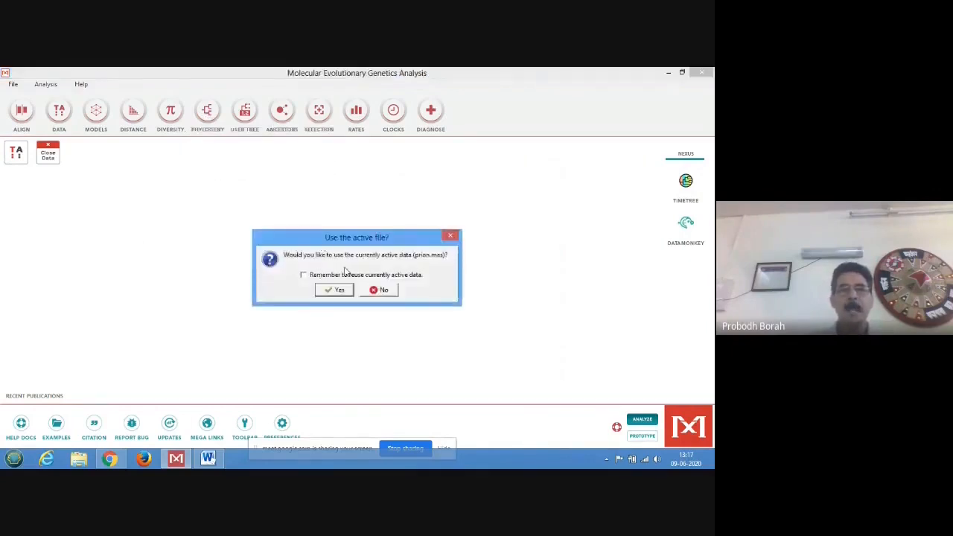
{"action": "left_click", "coordinate": [335, 290]}
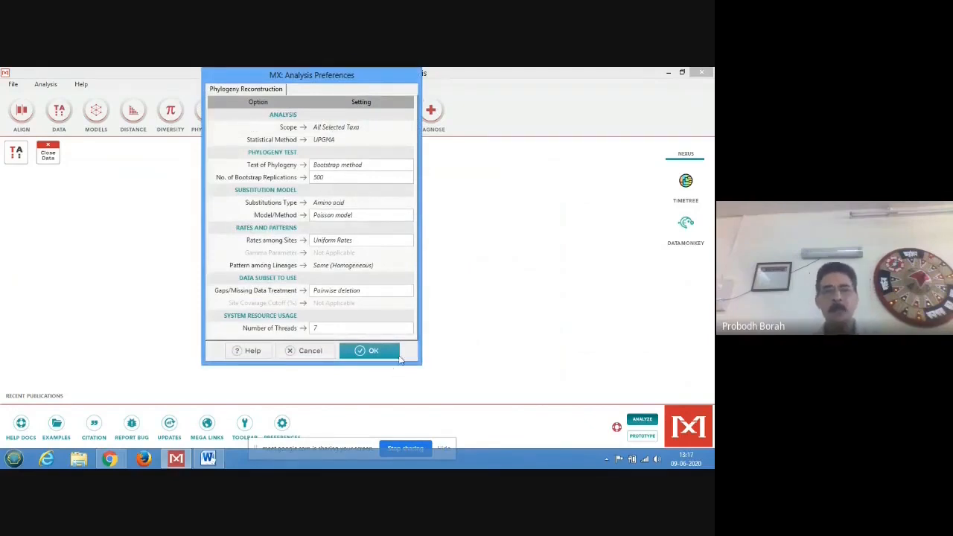
{"action": "left_click", "coordinate": [369, 352]}
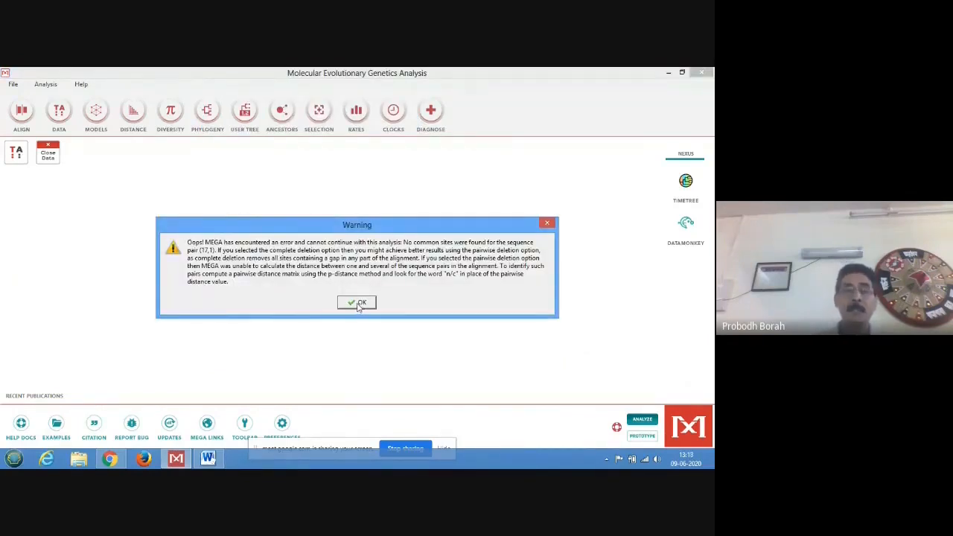
{"action": "left_click", "coordinate": [358, 303]}
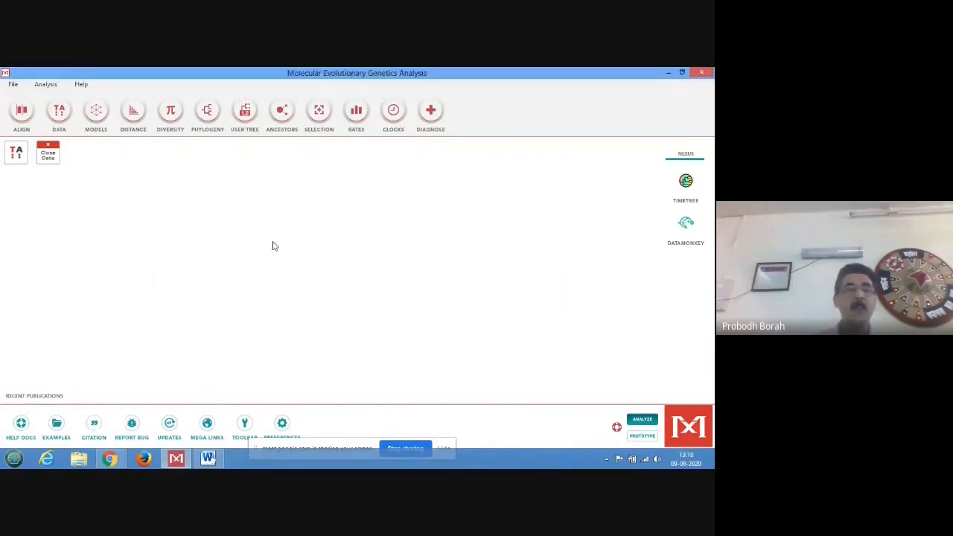
Exclude the blank Sequence 1 from the prion data in the Sequence Data Explorer and close the explorer
{"action": "left_click", "coordinate": [16, 154]}
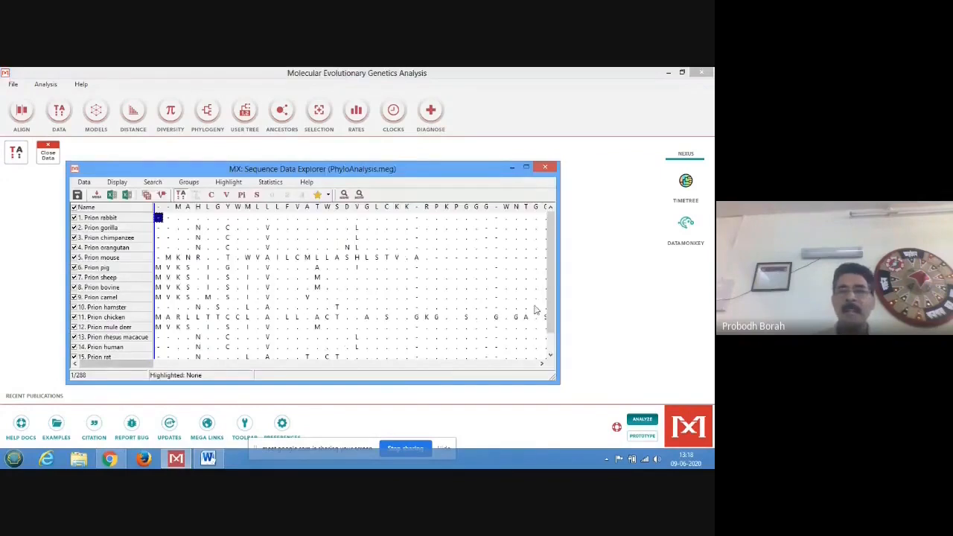
{"action": "scroll", "coordinate": [551, 302], "scroll_direction": "down", "scroll_amount": 1}
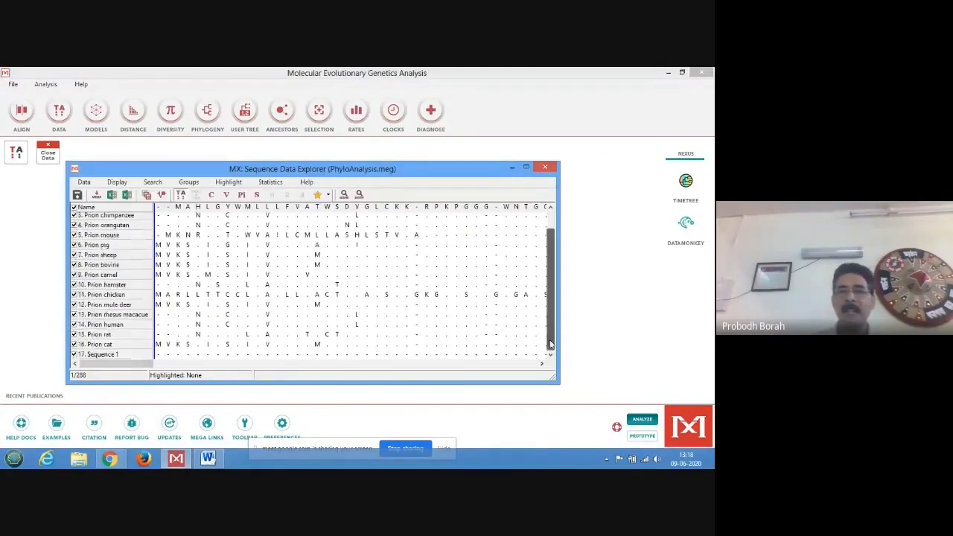
{"action": "left_click", "coordinate": [75, 357]}
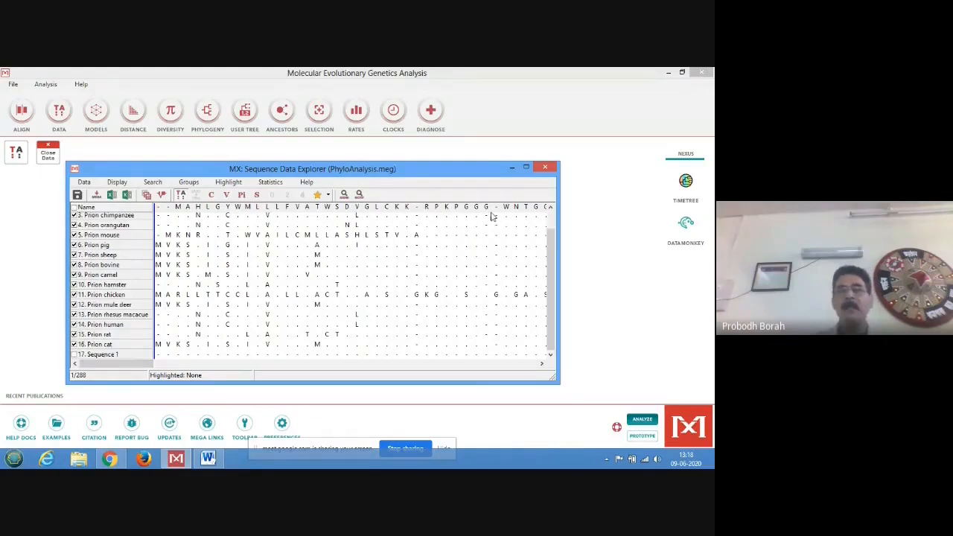
{"action": "left_click", "coordinate": [545, 167]}
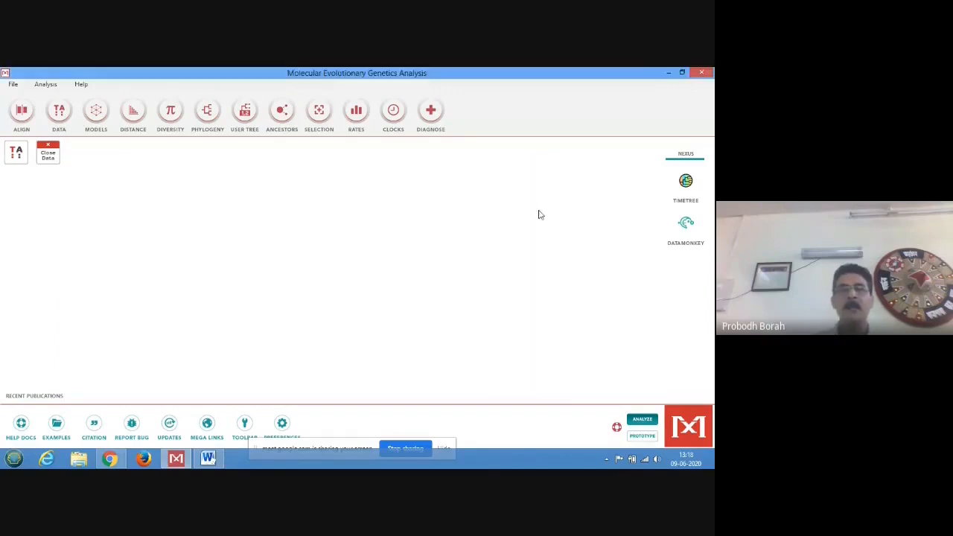
Construct a UPGMA tree from the active prion data with 500 bootstrap replications, keeping the Poisson model and pairwise deletion
{"action": "left_click", "coordinate": [209, 111]}
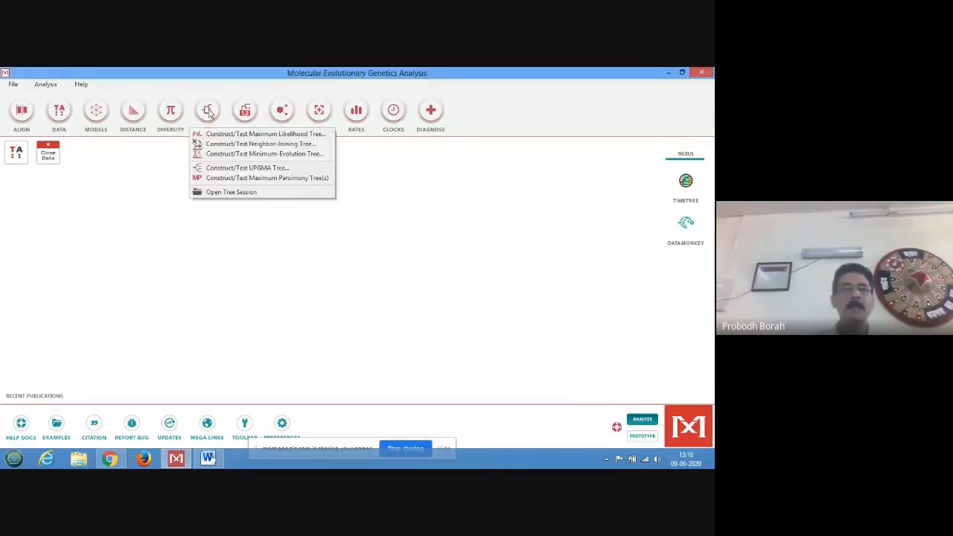
{"action": "left_click", "coordinate": [245, 169]}
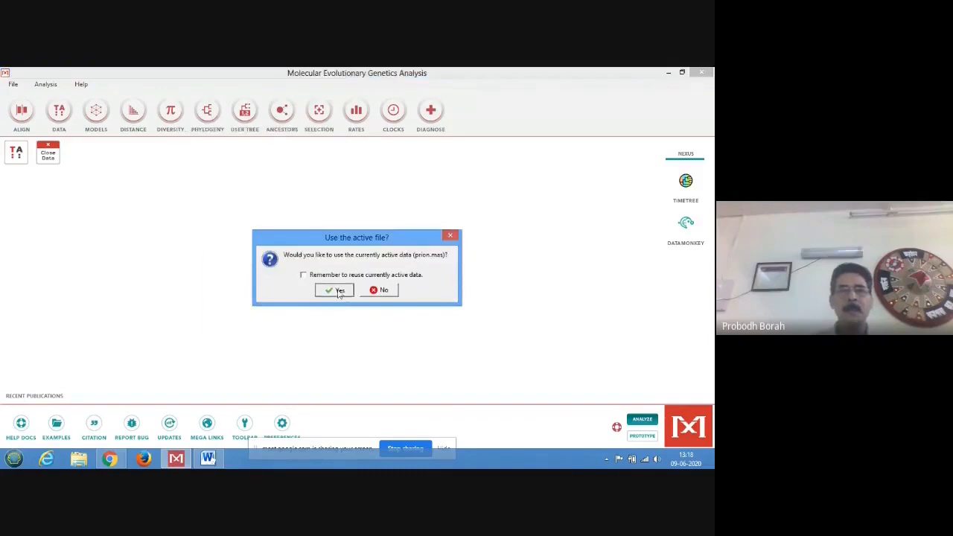
{"action": "left_click", "coordinate": [336, 290]}
{"action": "left_click", "coordinate": [368, 351]}
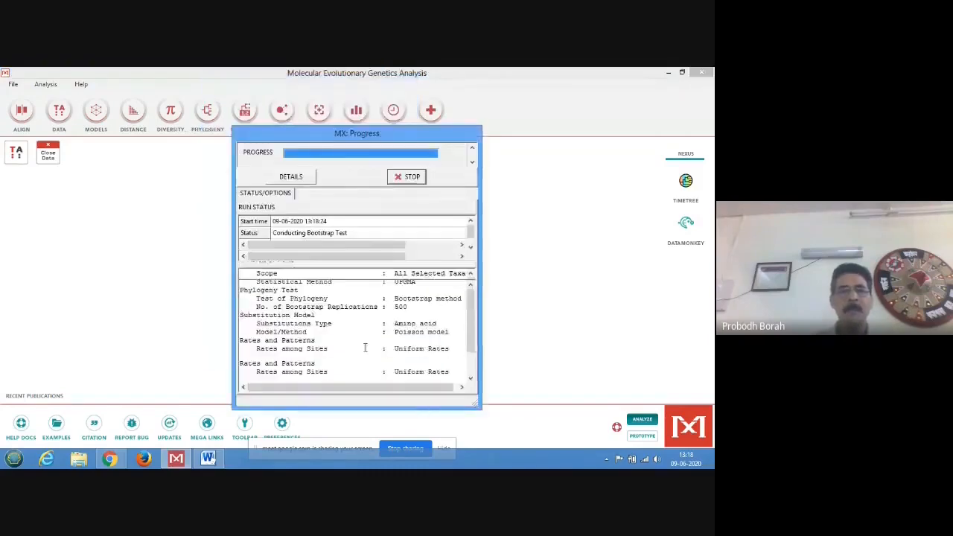
Maximize the Tree Explorer with a taller tree area and compare the bootstrap consensus tree with the original tree
{"action": "left_click_drag", "start_coordinate": [506, 153], "coordinate": [419, 89]}
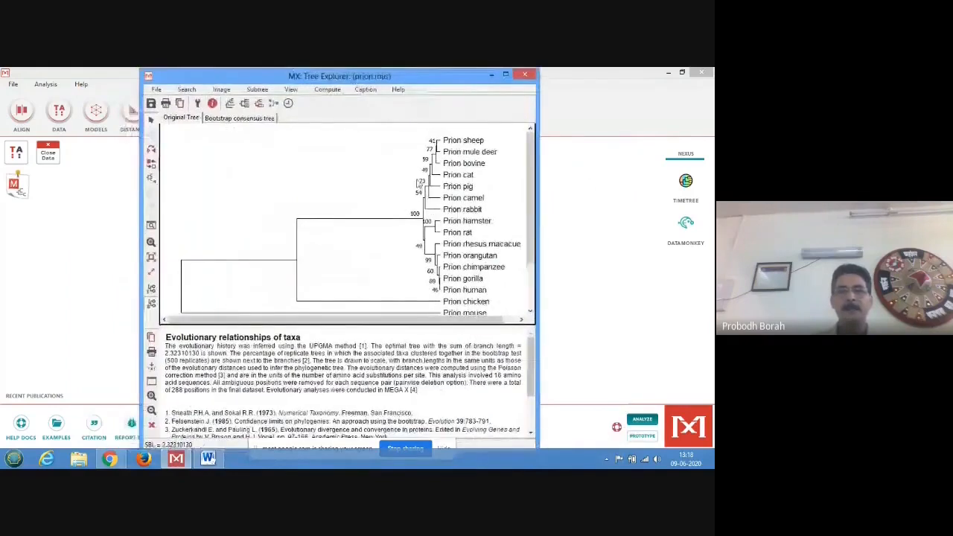
{"action": "left_click", "coordinate": [505, 76]}
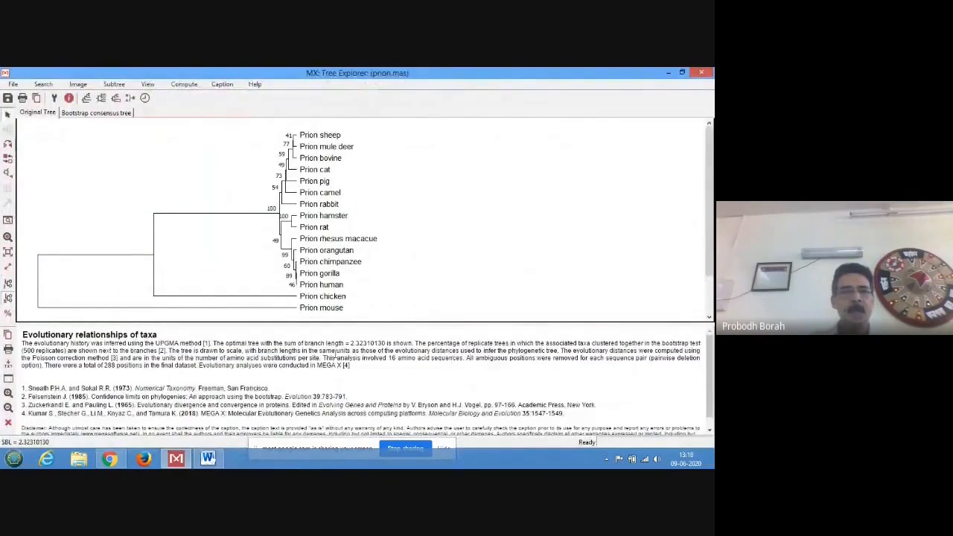
{"action": "left_click_drag", "start_coordinate": [315, 323], "coordinate": [319, 365]}
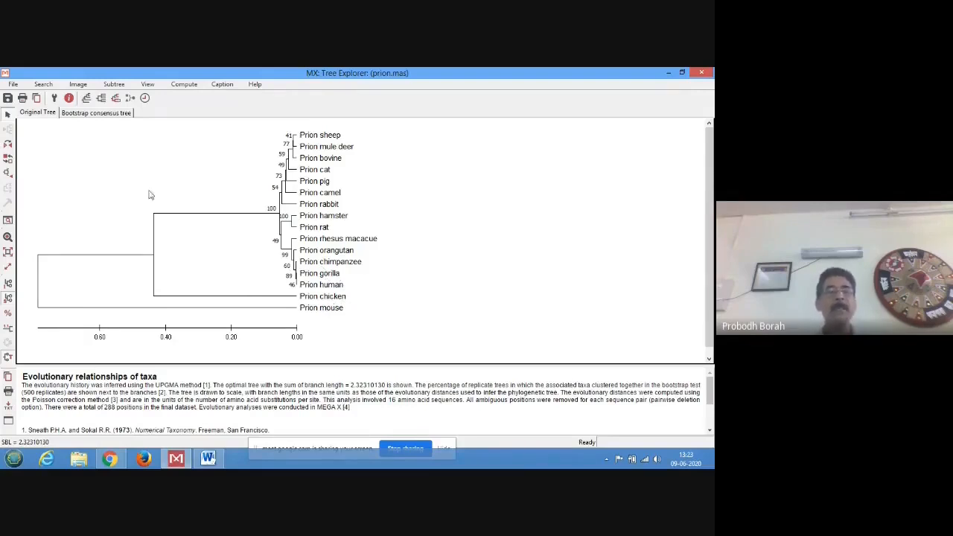
{"action": "left_click", "coordinate": [88, 113]}
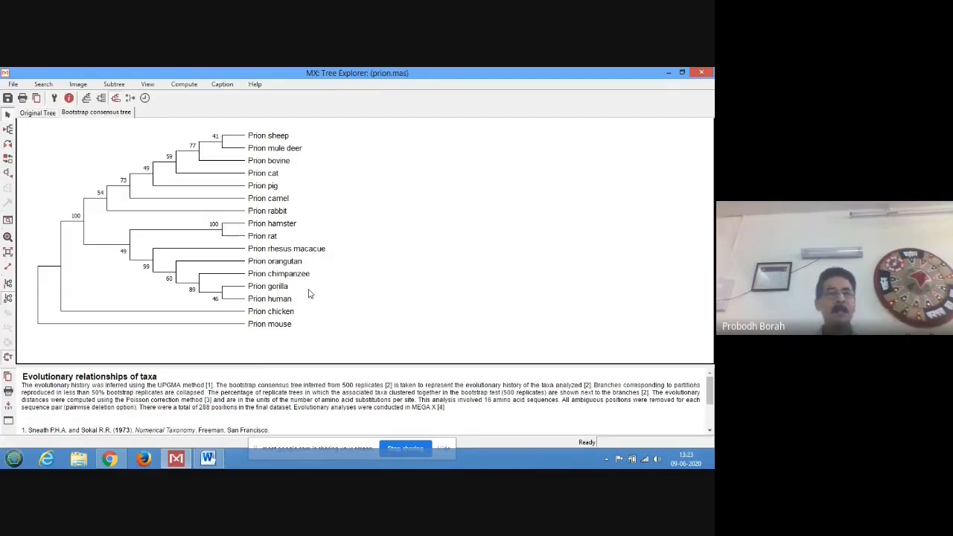
{"action": "left_click", "coordinate": [41, 115]}
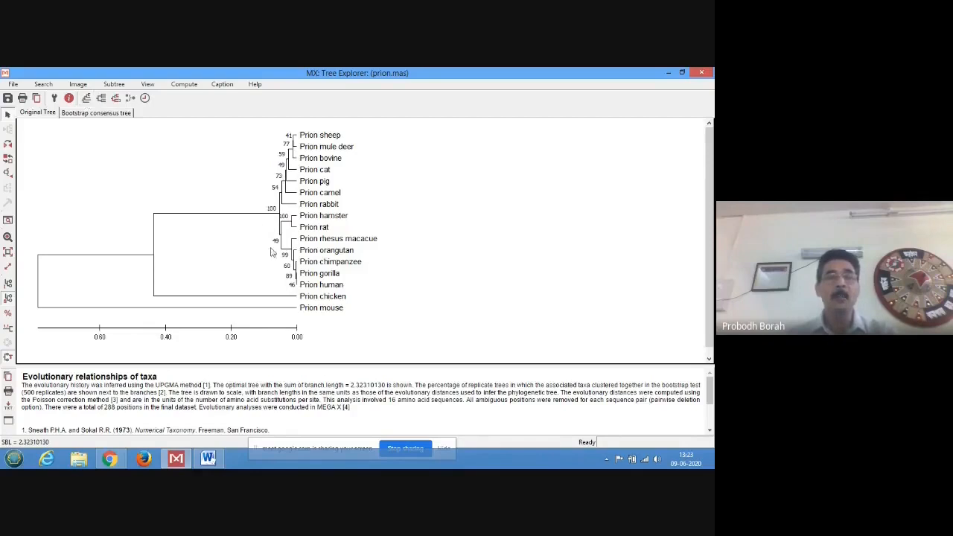
Redraw the original prion tree in the traditional Straight style and in the Curved style
{"action": "left_click", "coordinate": [85, 101]}
{"action": "mouse_move", "coordinate": [102, 116]}
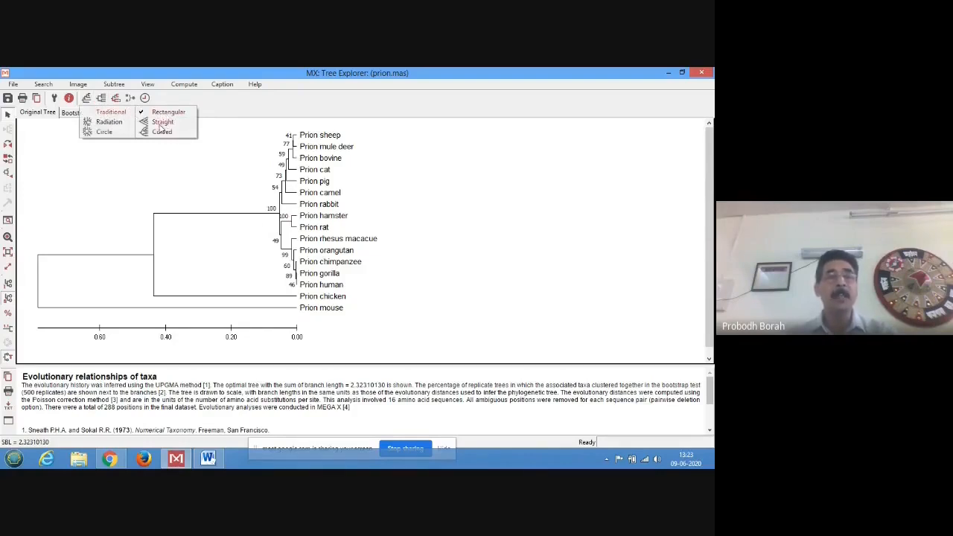
{"action": "left_click", "coordinate": [160, 125]}
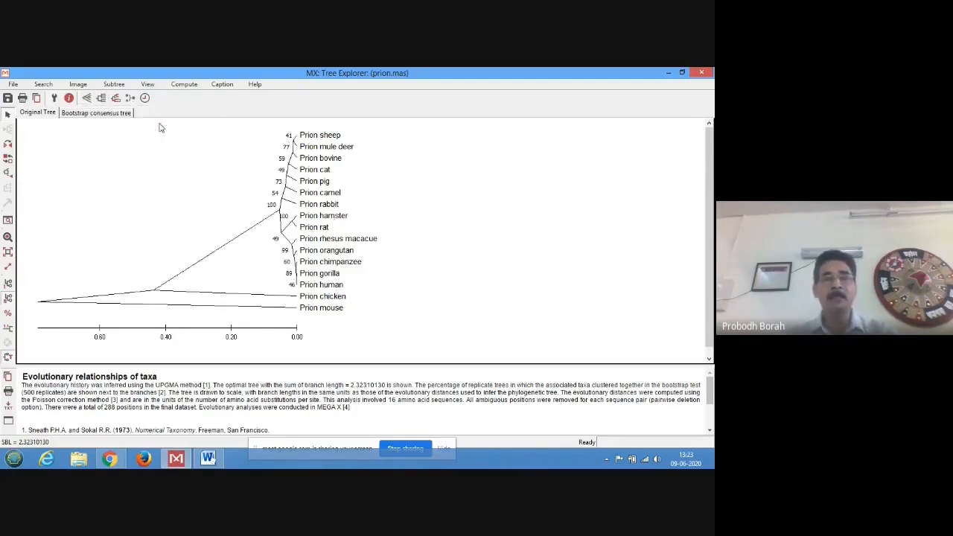
{"action": "left_click", "coordinate": [87, 98]}
{"action": "mouse_move", "coordinate": [132, 115]}
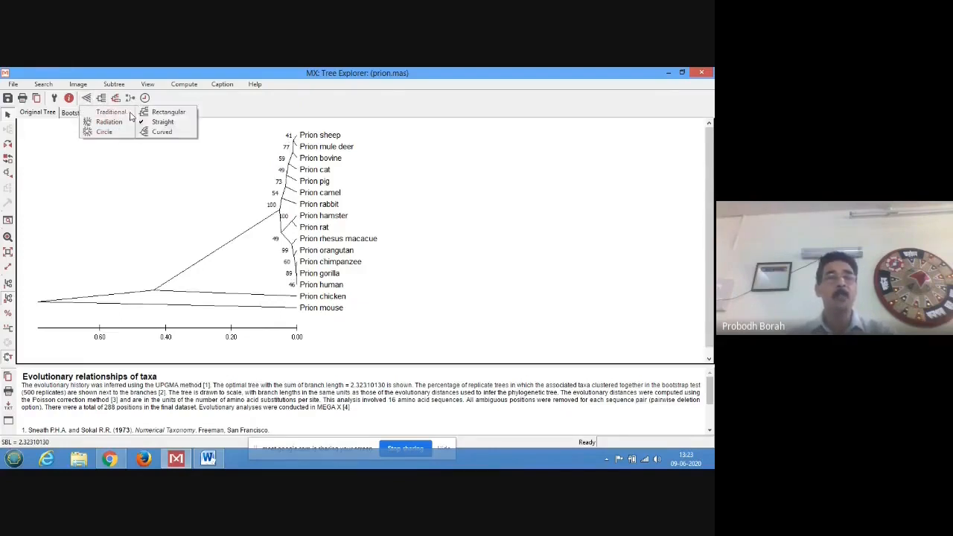
{"action": "left_click", "coordinate": [162, 132]}
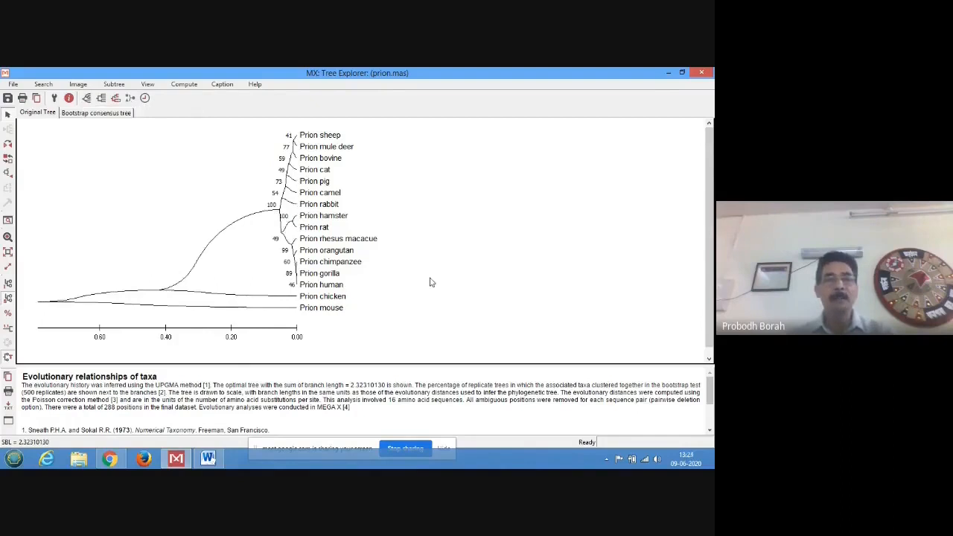
Redraw the original prion tree in the Radiation style and the Circle style, and extend the tree area over the caption pane
{"action": "left_click", "coordinate": [88, 99]}
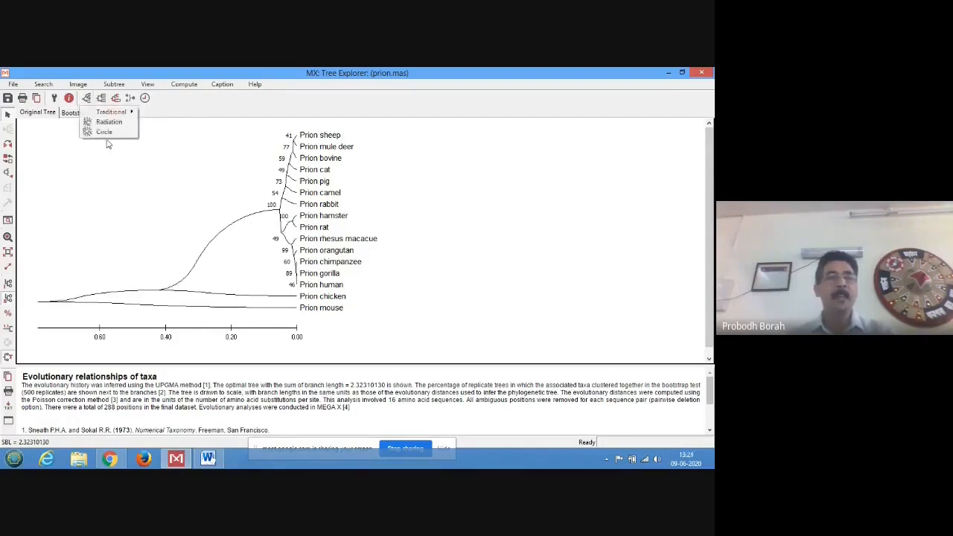
{"action": "left_click", "coordinate": [109, 122]}
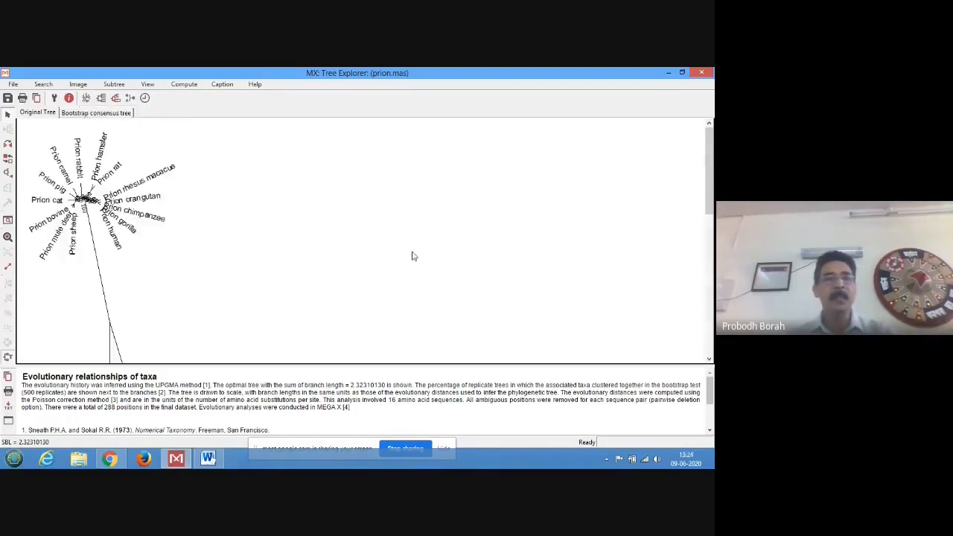
{"action": "left_click", "coordinate": [87, 98]}
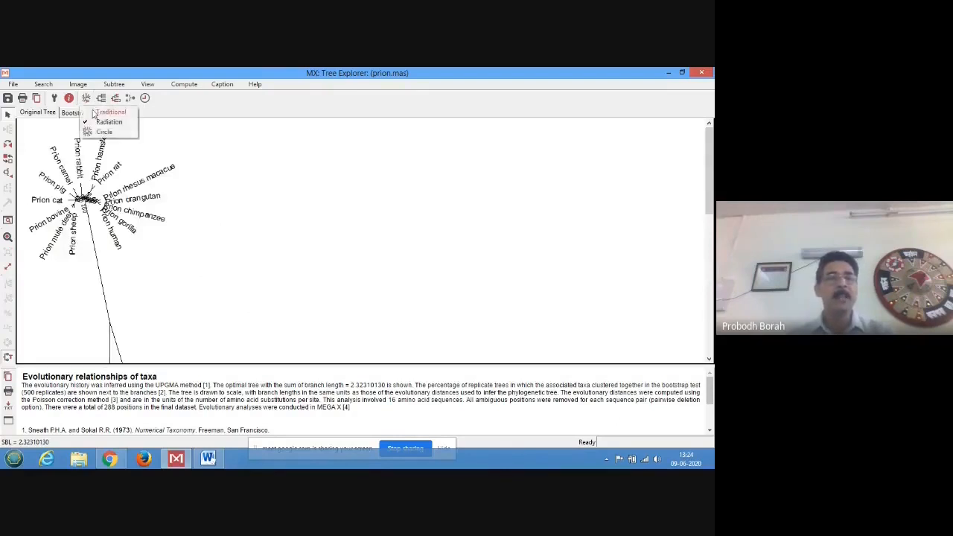
{"action": "left_click", "coordinate": [104, 132]}
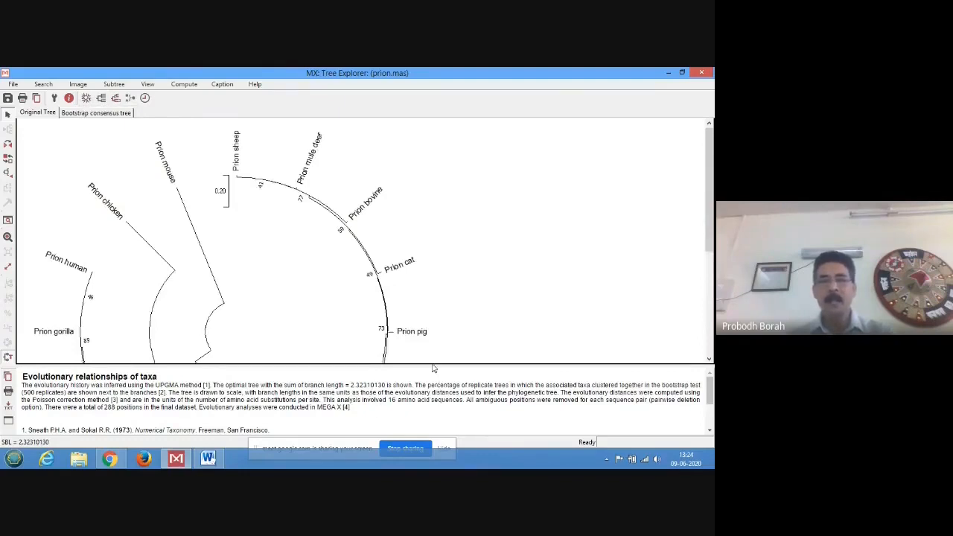
{"action": "left_click_drag", "start_coordinate": [431, 366], "coordinate": [435, 437]}
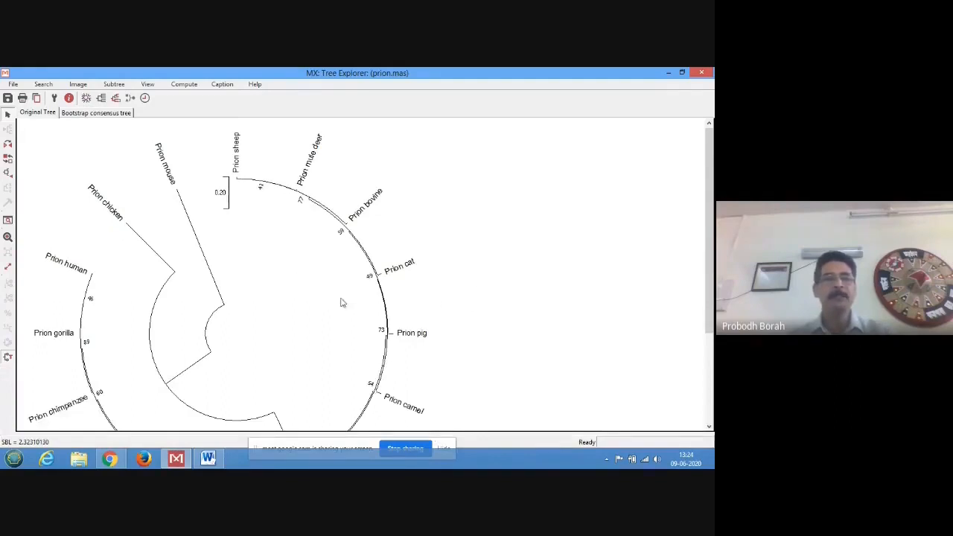
Display only the topology of the original prion tree and return it to the traditional Rectangular style
{"action": "left_click", "coordinate": [102, 101]}
{"action": "left_click", "coordinate": [86, 98]}
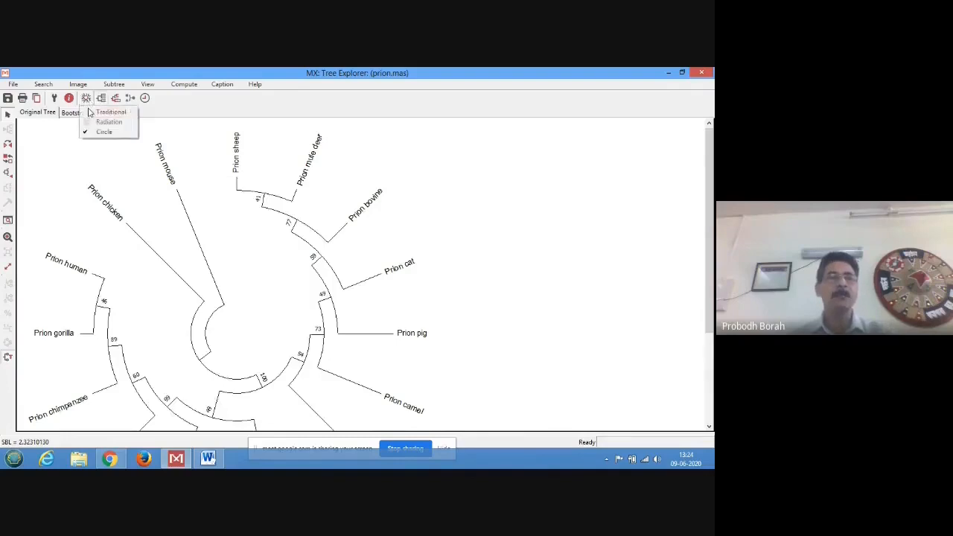
{"action": "mouse_move", "coordinate": [110, 112]}
{"action": "left_click", "coordinate": [167, 112]}
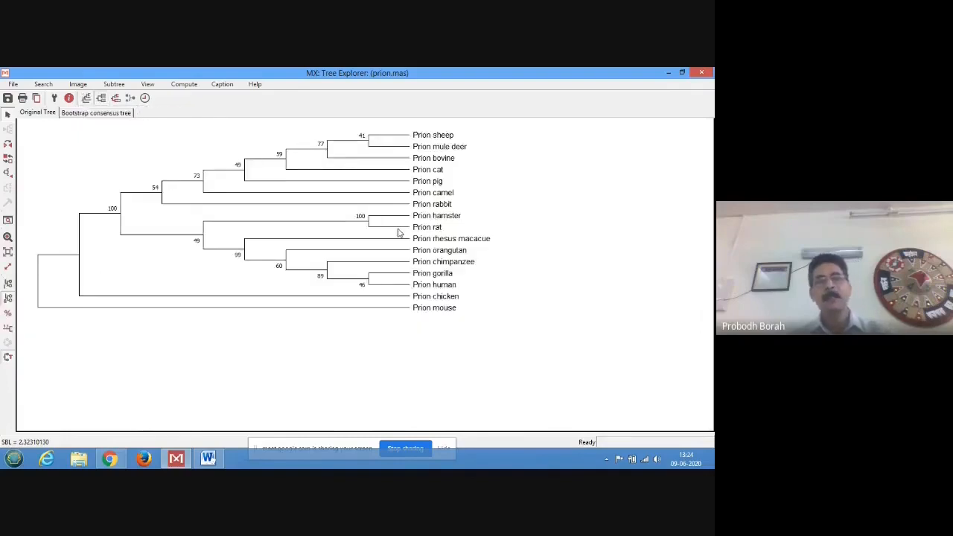
{"action": "left_click", "coordinate": [86, 98]}
{"action": "mouse_move", "coordinate": [95, 112]}
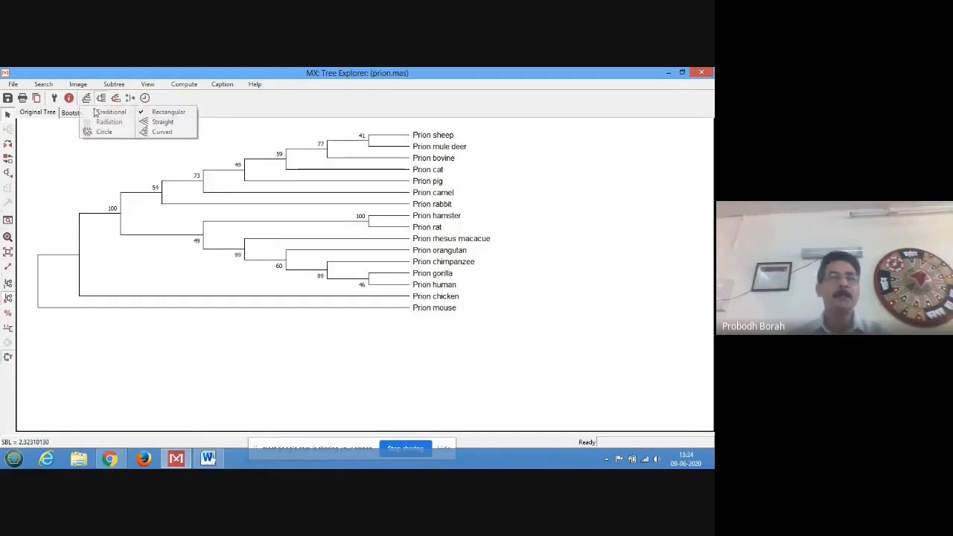
{"action": "left_click", "coordinate": [167, 112]}
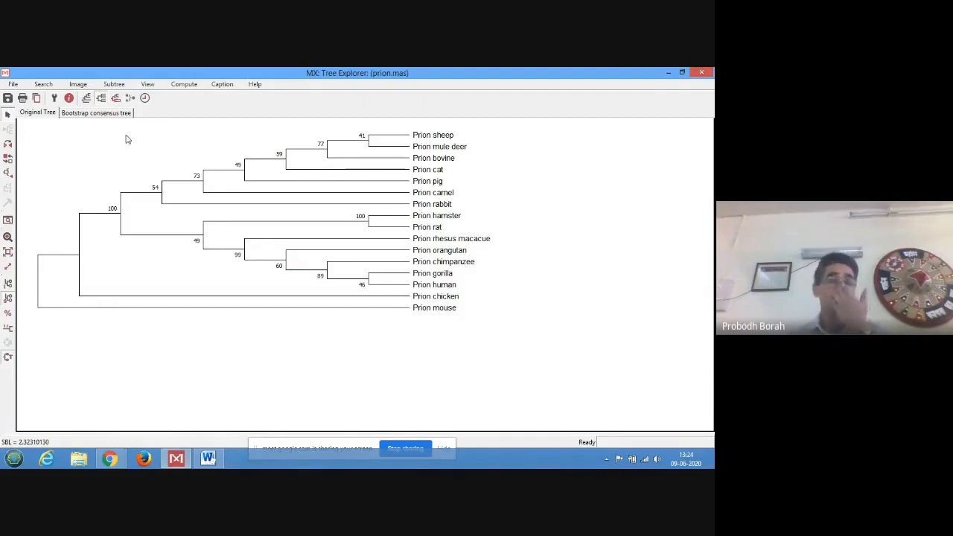
Review the cut-off options for condensed and consensus trees and leave them without applying anything
{"action": "left_click", "coordinate": [116, 98]}
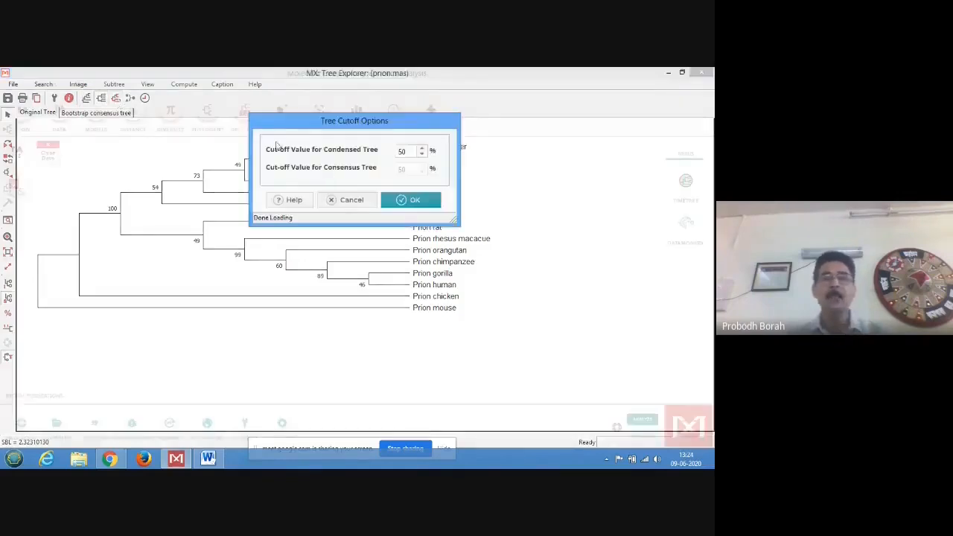
{"action": "left_click", "coordinate": [353, 201]}
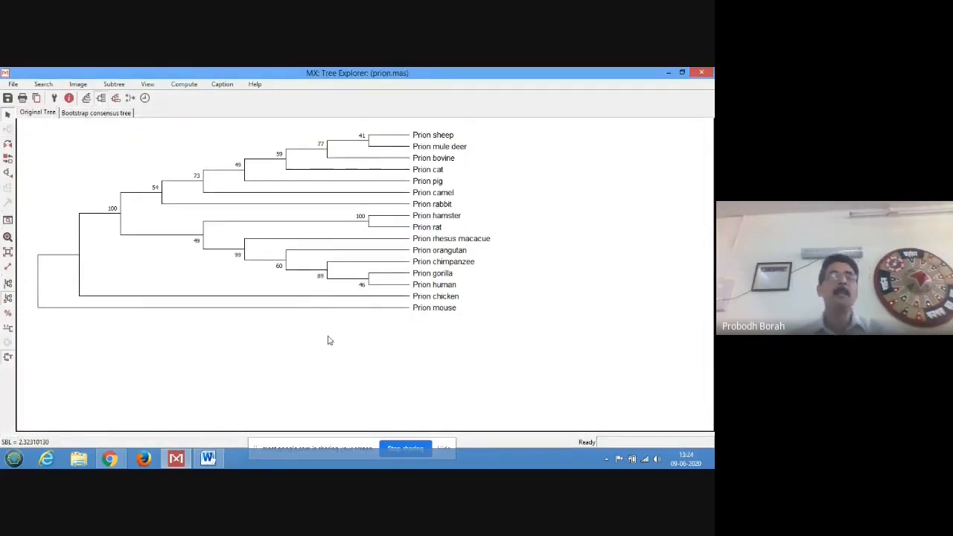
View the bootstrap consensus tree of the prion data, and close the Tree Explorer, discarding its results
{"action": "left_click", "coordinate": [80, 114]}
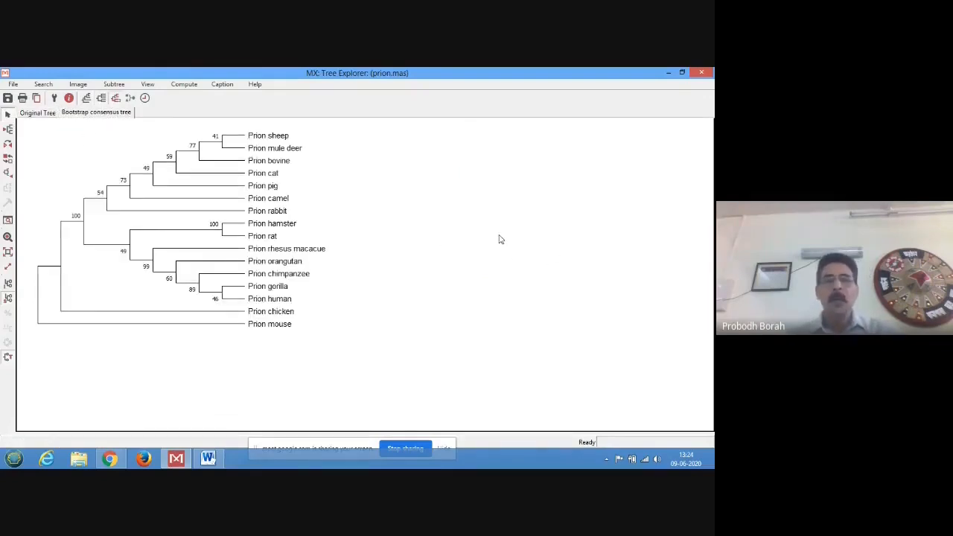
{"action": "left_click", "coordinate": [701, 73]}
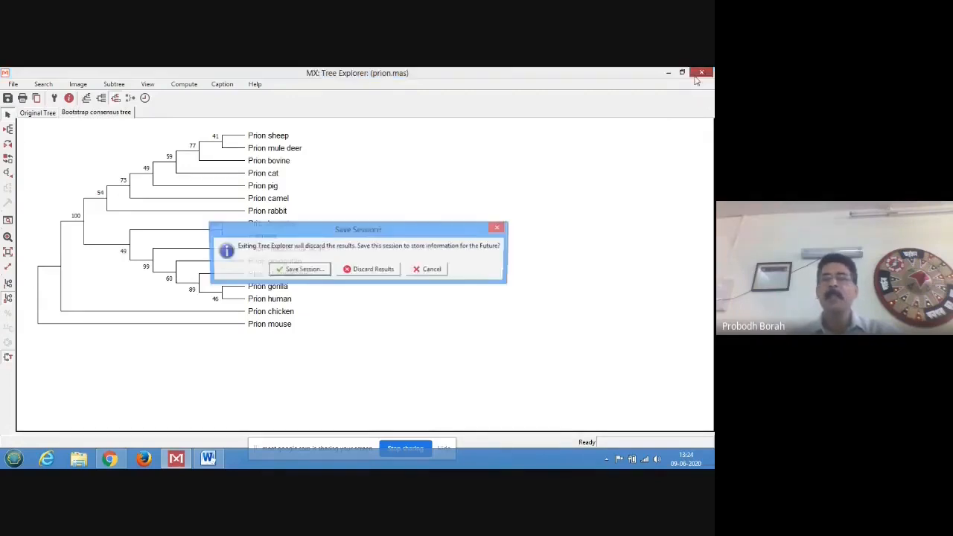
{"action": "left_click", "coordinate": [372, 270]}
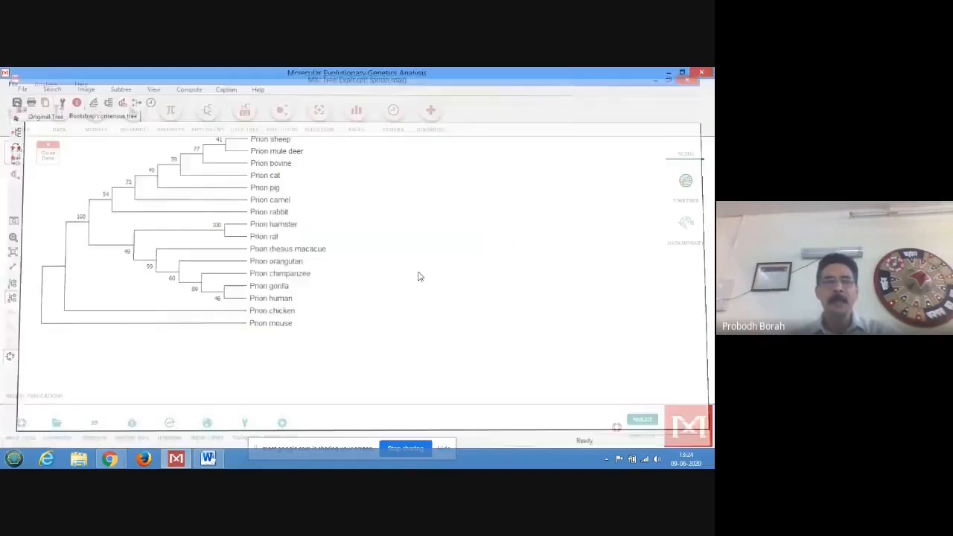